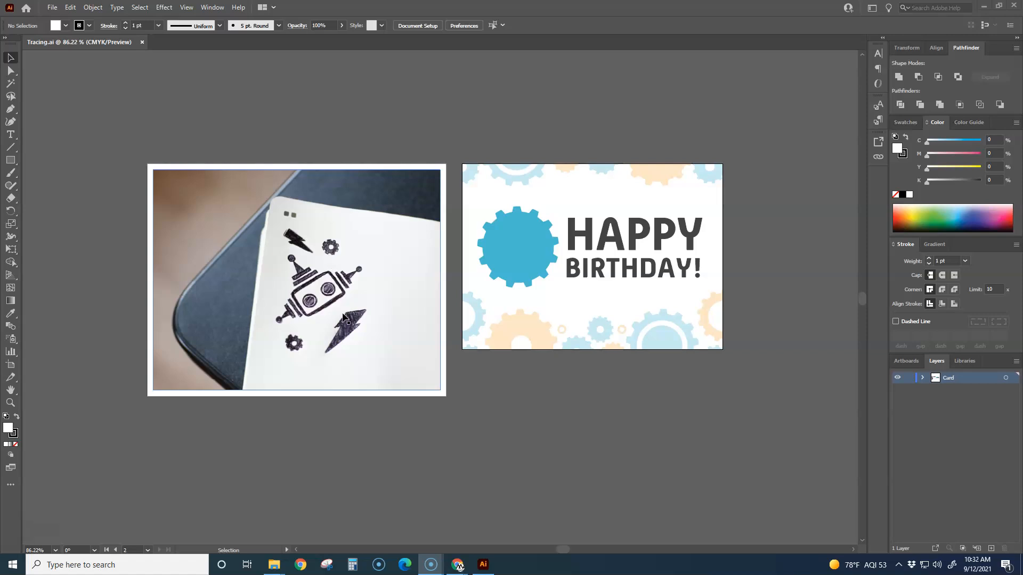
# Step: Examine the pixels along the robot sketch's outlines in the notebook photo at high magnification
pyautogui.scroll(4, 328, 289)
pyautogui.scroll(-1, 329, 289)
pyautogui.scroll(2, 328, 289)
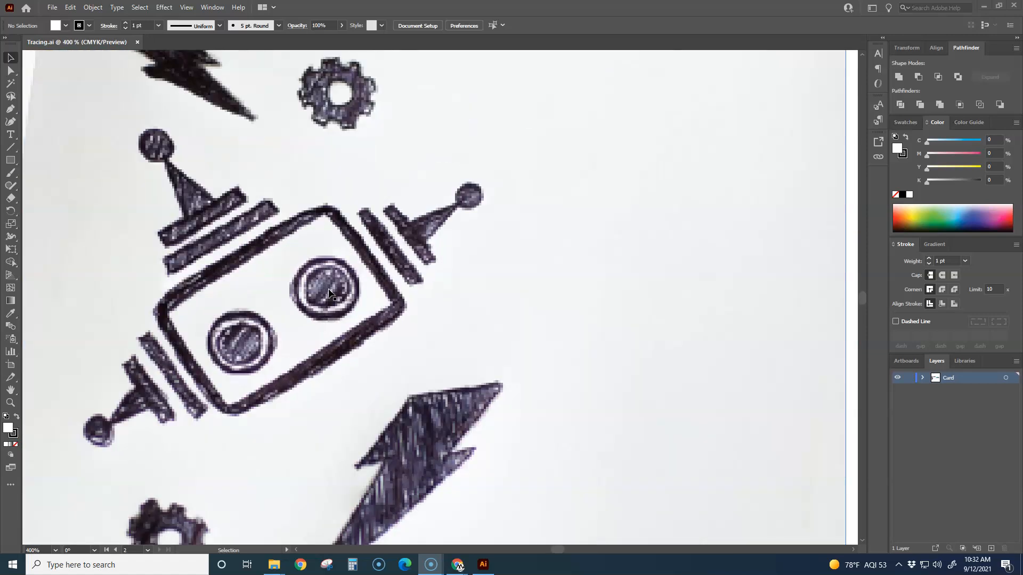
pyautogui.scroll(2, 328, 289)
pyautogui.scroll(2, 202, 190)
pyautogui.scroll(1, 201, 190)
pyautogui.scroll(-1, 201, 191)
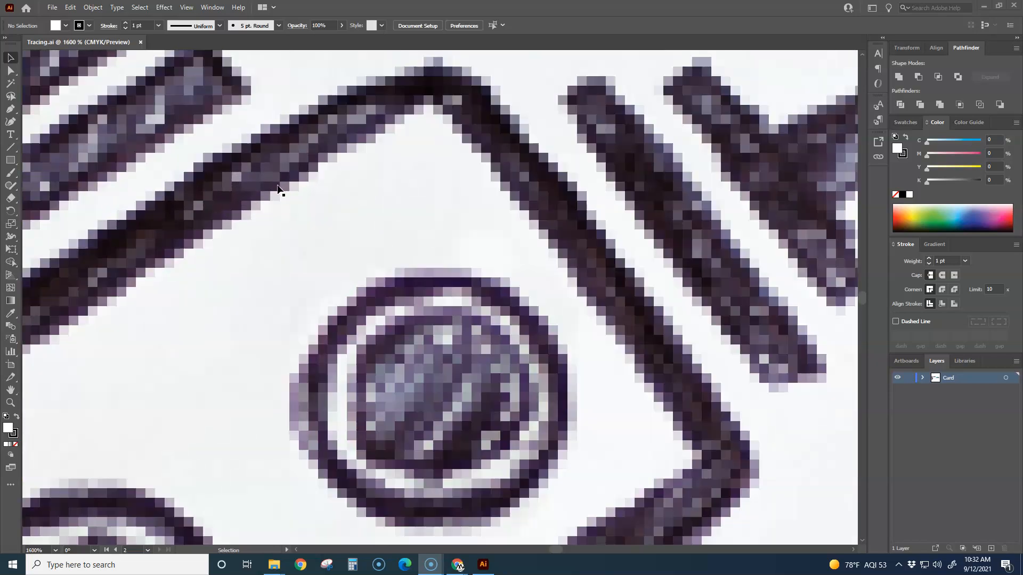
pyautogui.scroll(-4, 461, 287)
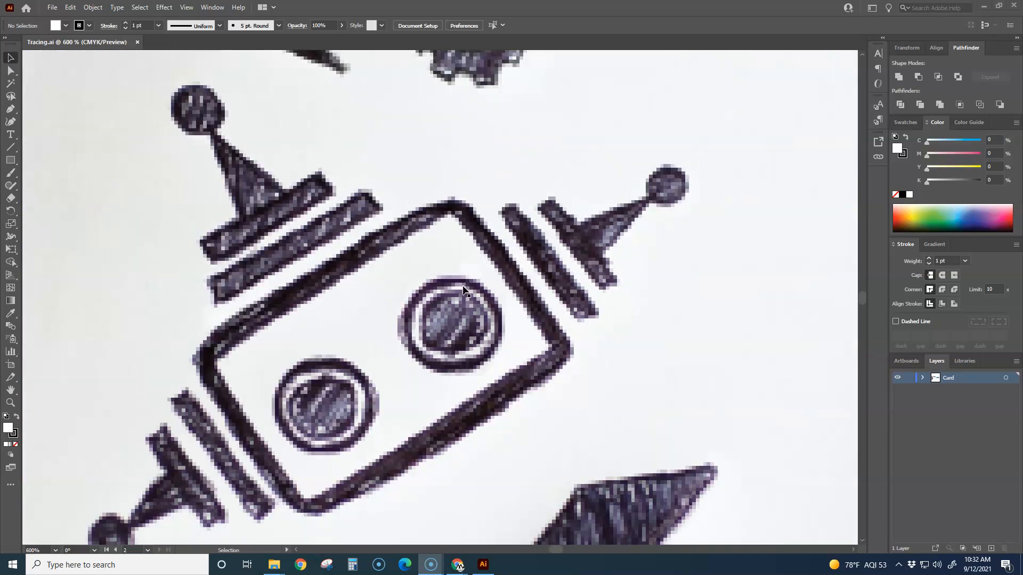
pyautogui.scroll(5, 381, 290)
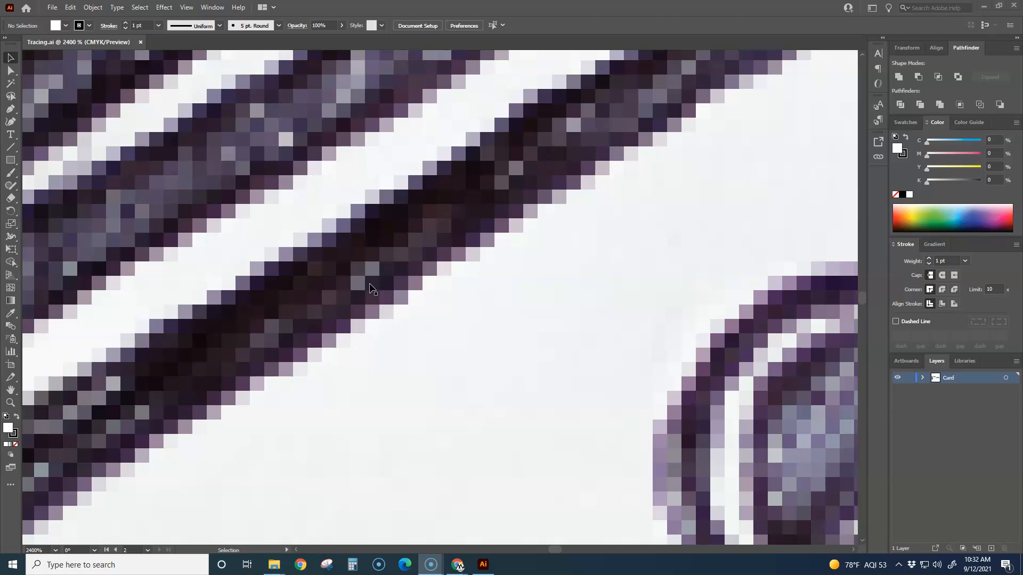
pyautogui.scroll(-6, 372, 287)
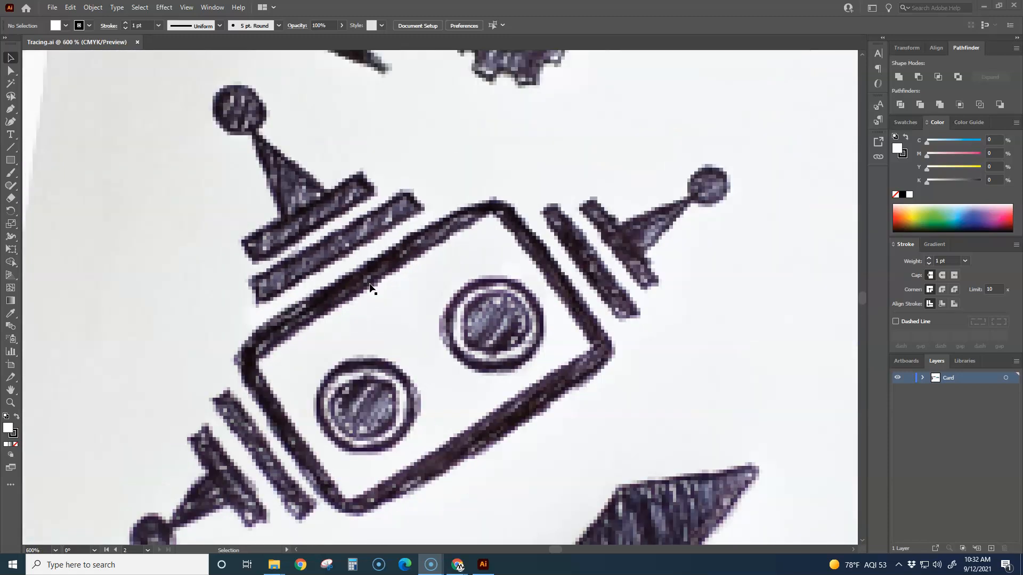
pyautogui.scroll(-2, 372, 288)
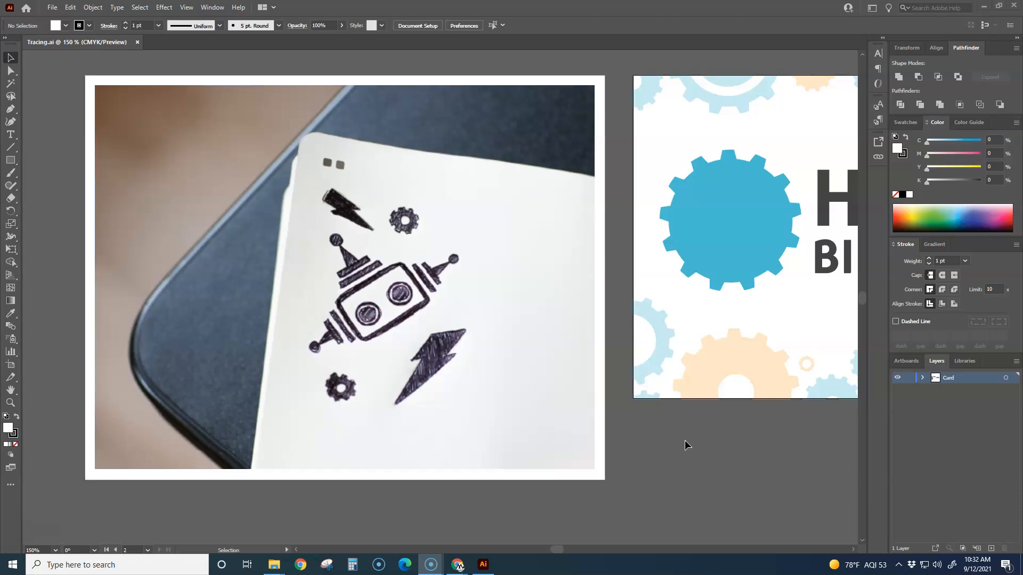
# Step: Examine the vector edges of the blue gear on the birthday card and compare them with the sketch photo
pyautogui.moveTo(681, 441); pyautogui.dragTo(375, 457)
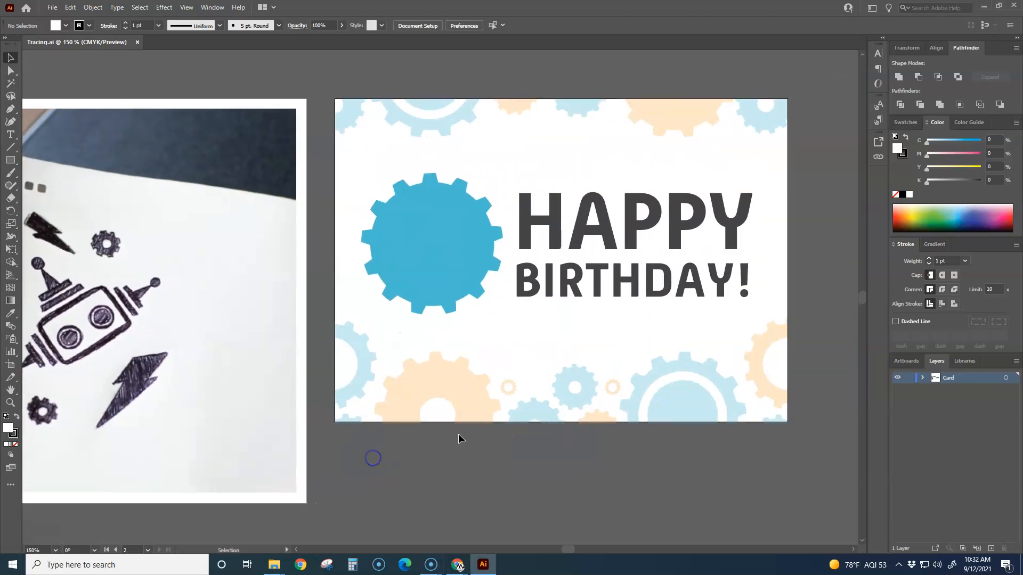
pyautogui.moveTo(329, 88); pyautogui.dragTo(790, 454)
pyautogui.scroll(1, 433, 185)
pyautogui.scroll(1, 426, 244)
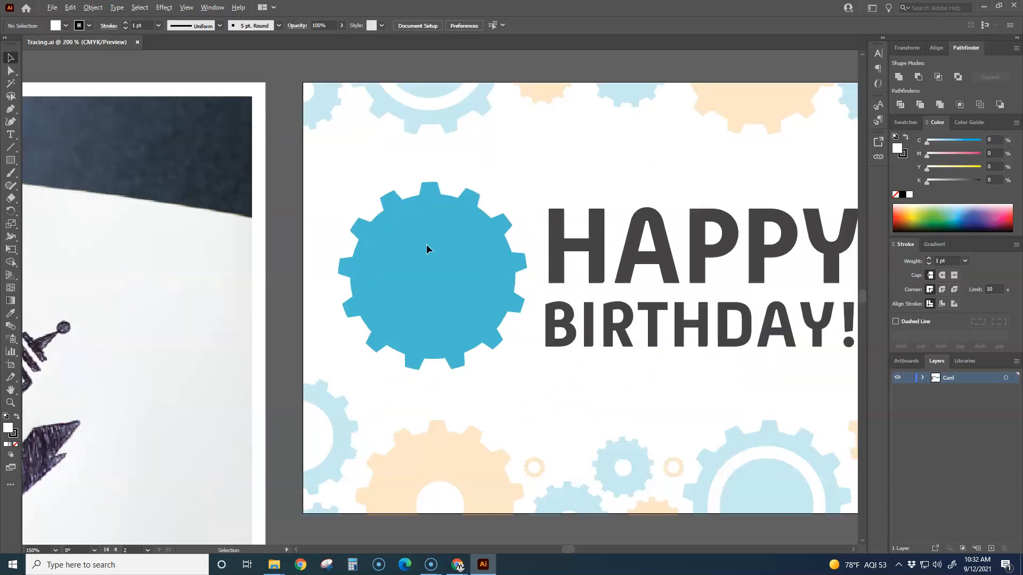
pyautogui.scroll(1, 426, 244)
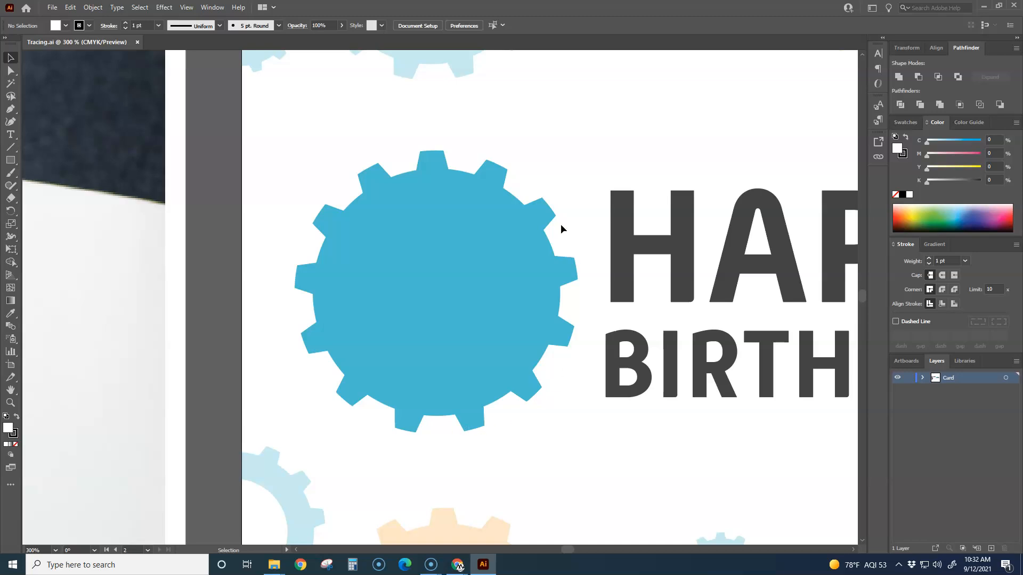
pyautogui.scroll(-4, 431, 324)
pyautogui.scroll(-1, 445, 383)
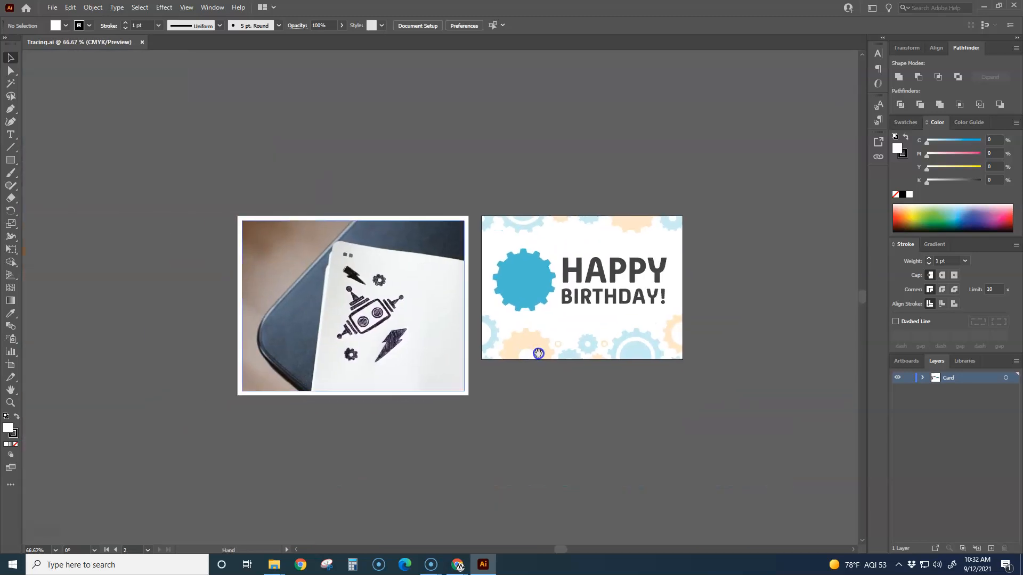
pyautogui.scroll(1, 427, 379)
pyautogui.scroll(2, 426, 378)
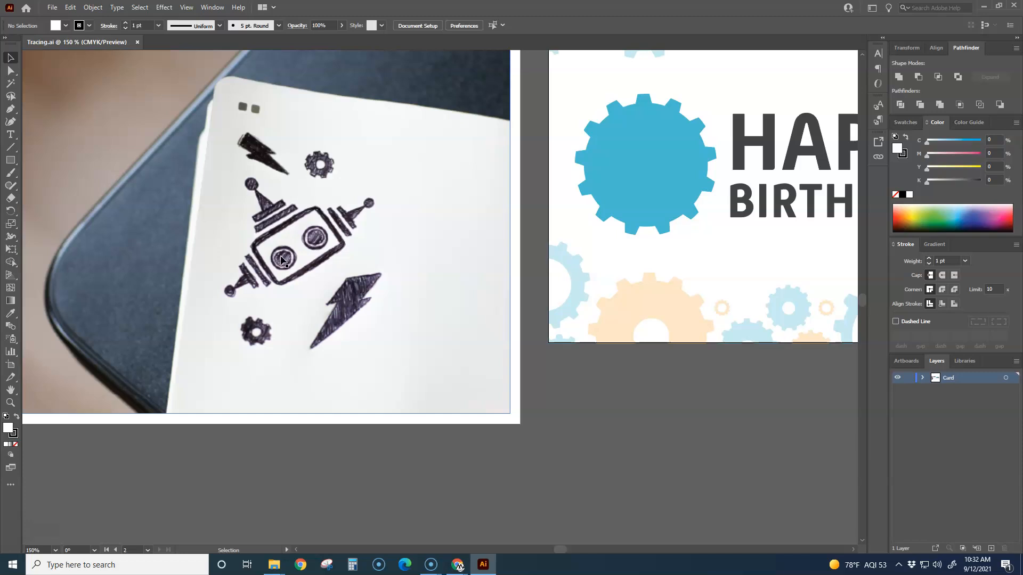
pyautogui.hotkey('ctrl', '-')
pyautogui.hotkey('ctrl', '-')
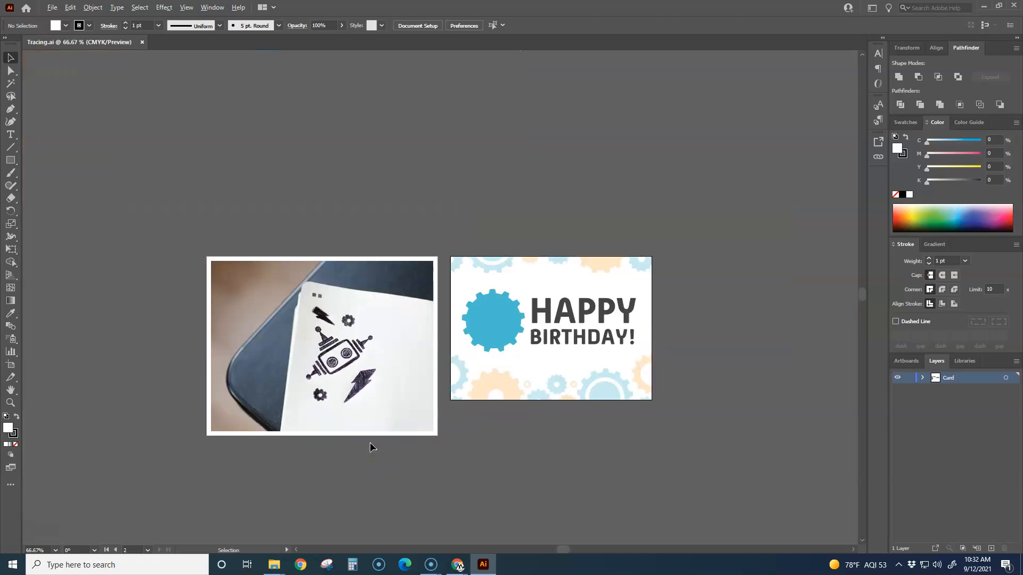
# Step: Select the notebook sketch photo and try moving it off its artboard
pyautogui.click(344, 369)
pyautogui.scroll(-3, 370, 428)
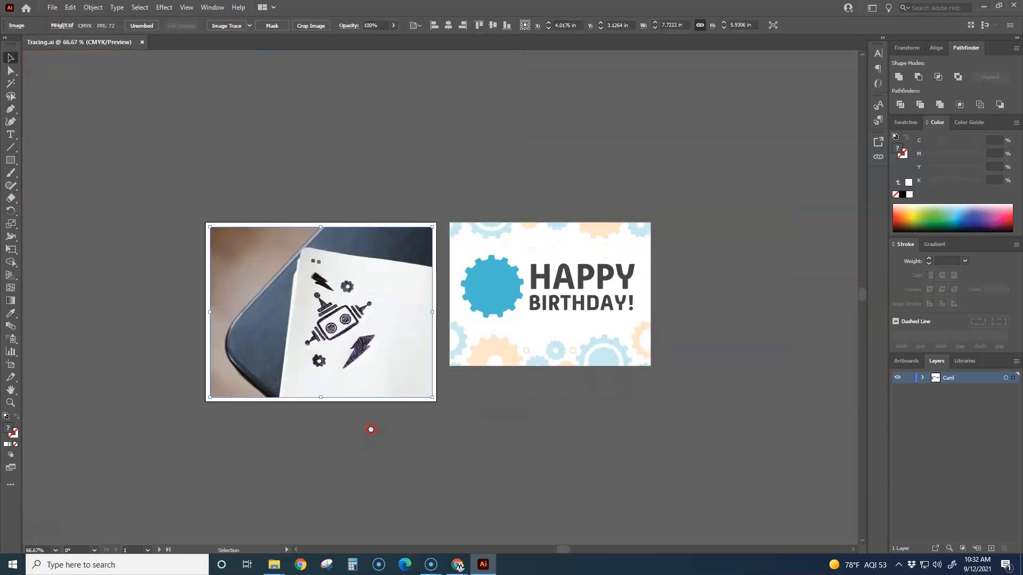
pyautogui.moveTo(330, 338)
pyautogui.mouseDown()
pyautogui.moveTo(341, 330)
pyautogui.moveTo(235, 263)
pyautogui.moveTo(322, 320)
pyautogui.moveTo(349, 323)
pyautogui.mouseUp()
pyautogui.hotkey('ctrl', 'z')
pyautogui.hotkey('ctrl', 'z')
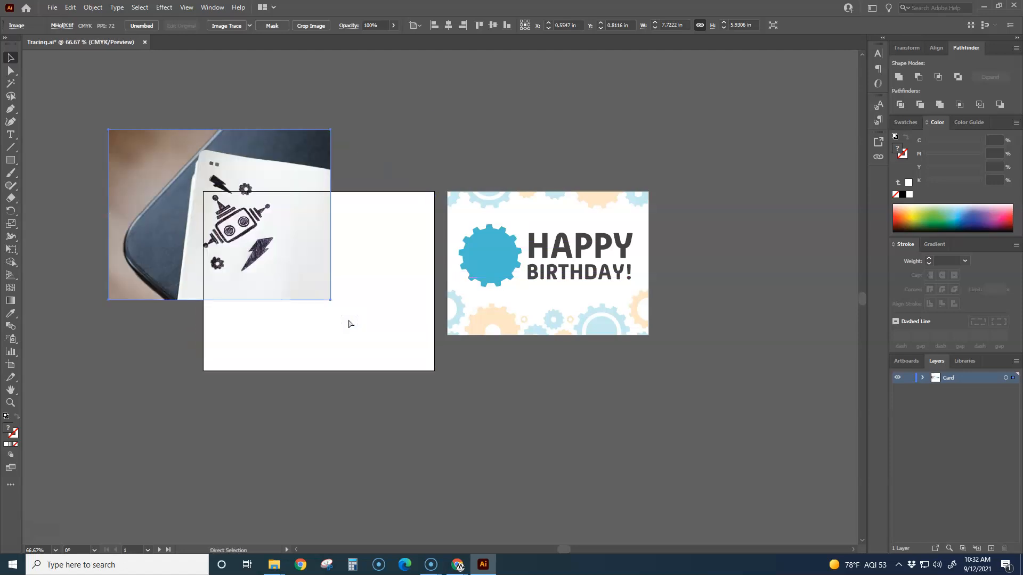
# Step: Try Image Trace on the selected sketch photo with the default settings
pyautogui.click(225, 25)
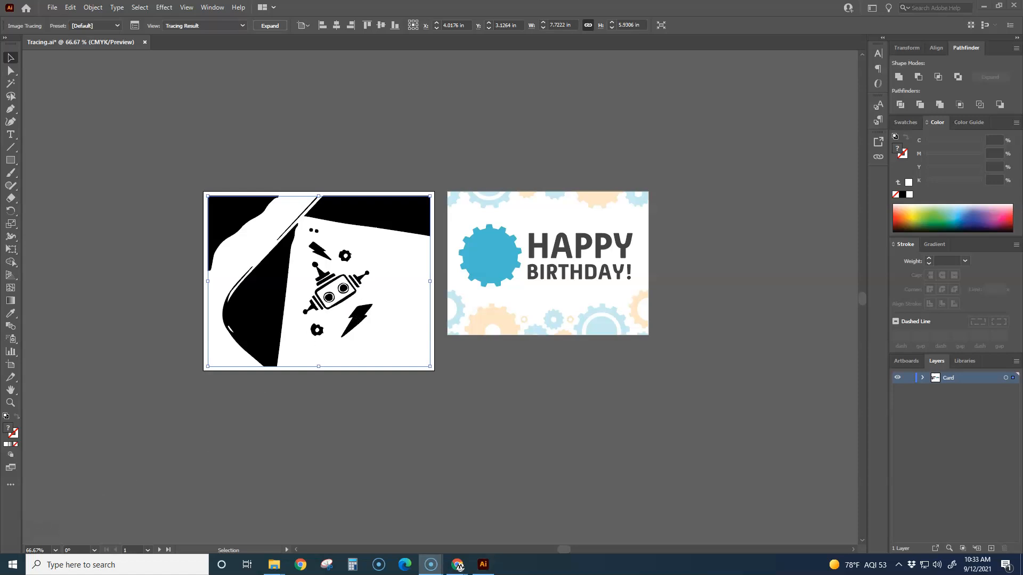
pyautogui.hotkey('ctrl', 'z')
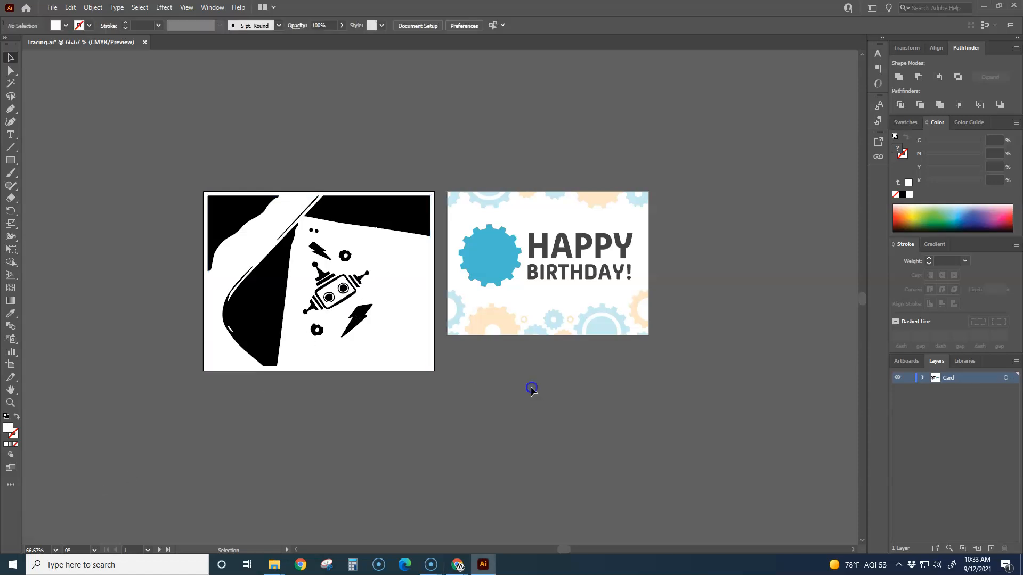
pyautogui.hotkey('ctrl', 'z')
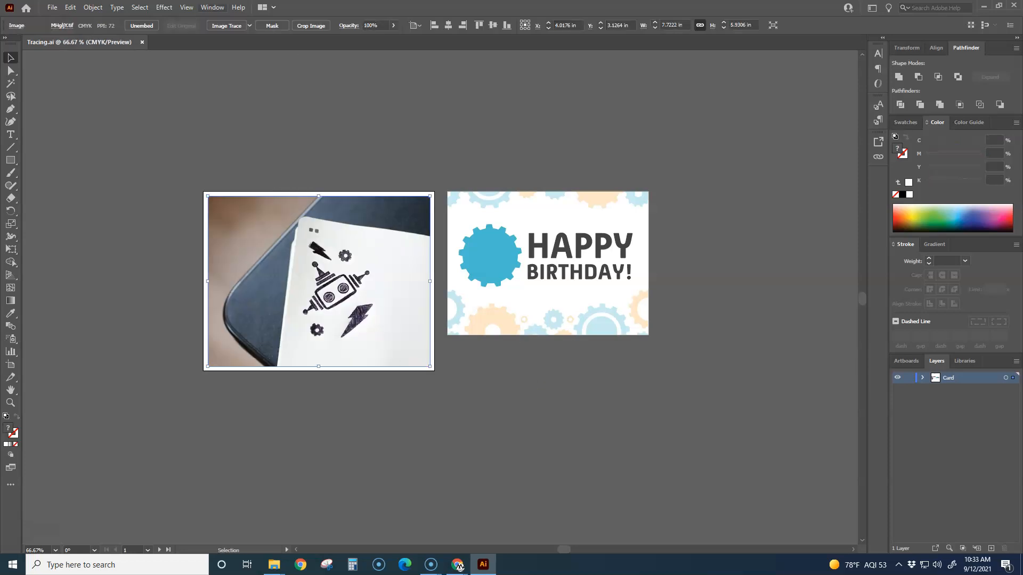
# Step: Show the Properties panel and place it beside the birthday card artboard
pyautogui.click(212, 7)
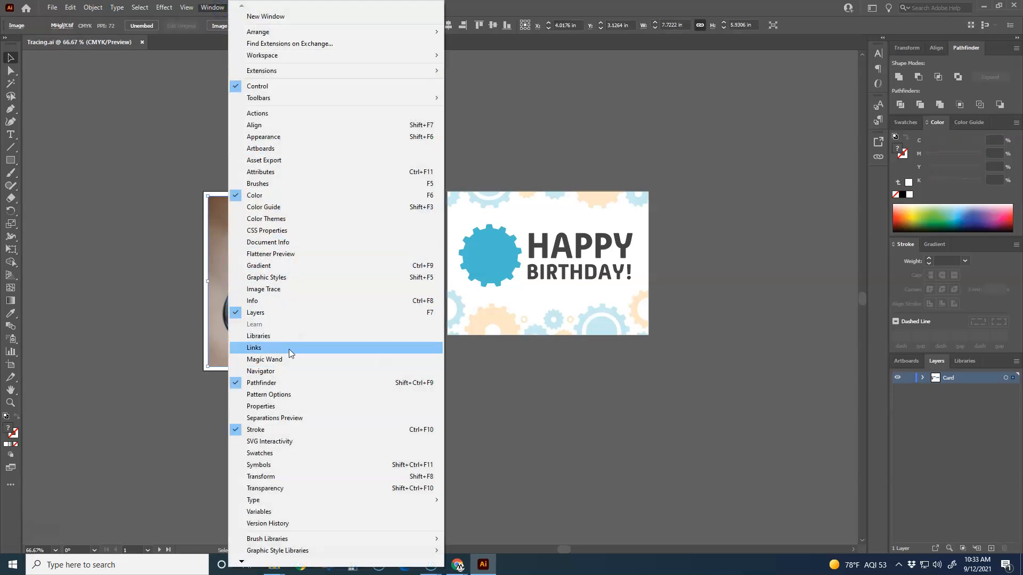
pyautogui.click(260, 407)
pyautogui.moveTo(825, 219); pyautogui.dragTo(736, 117)
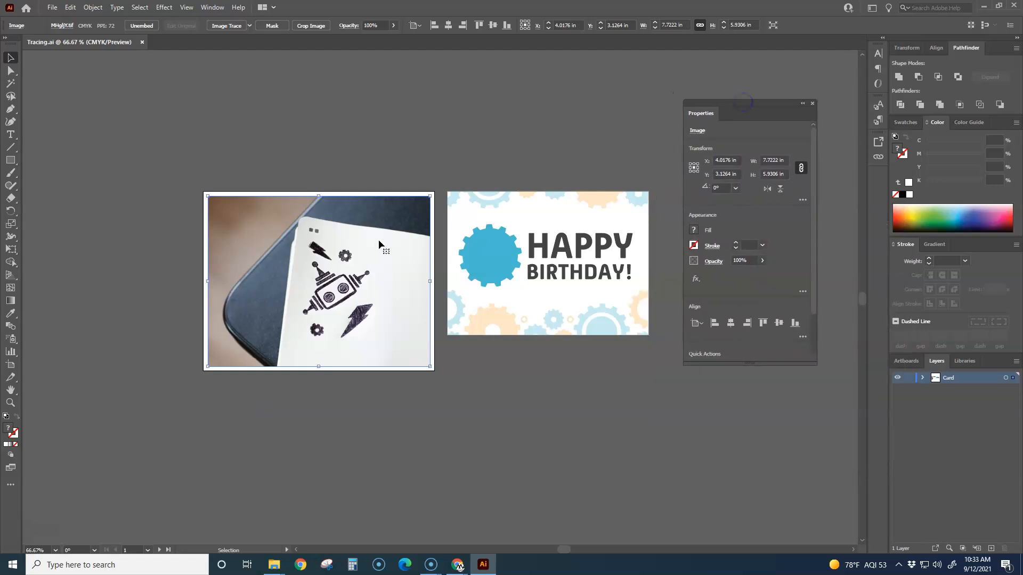
# Step: Trace the sketch photo using the default Image Trace preset and enlarge the Properties panel to reveal the trace options
pyautogui.click(283, 153)
pyautogui.click(344, 210)
pyautogui.click(230, 26)
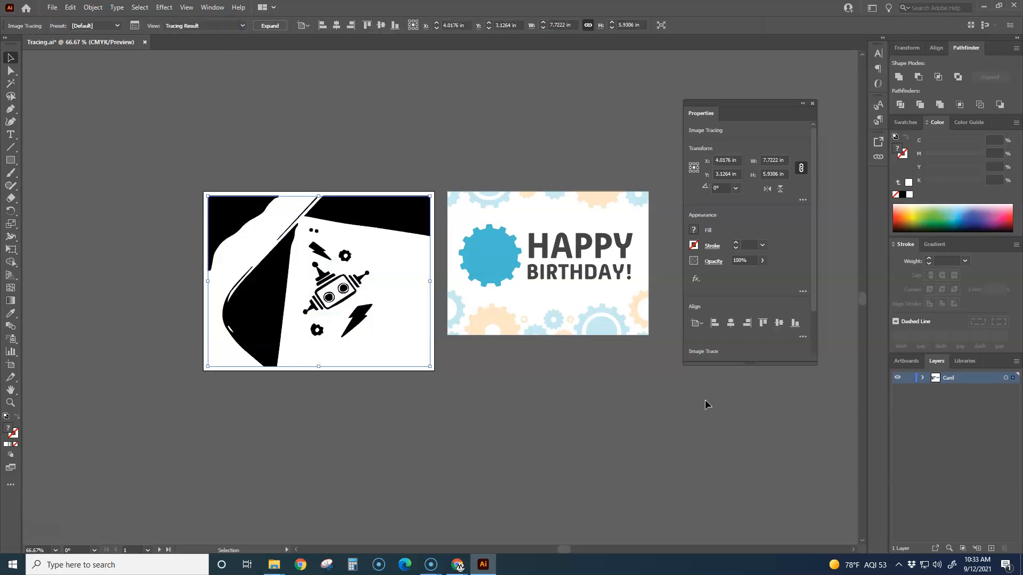
pyautogui.moveTo(751, 365); pyautogui.dragTo(756, 459)
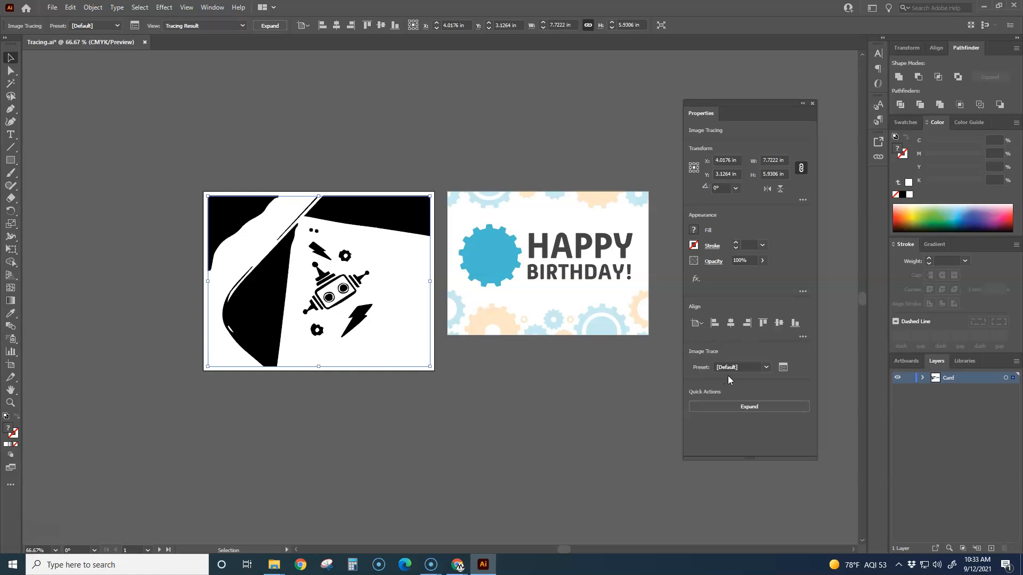
# Step: Try the Technical Drawing preset on the traced photo and inspect the robot's lines up close
pyautogui.click(765, 367)
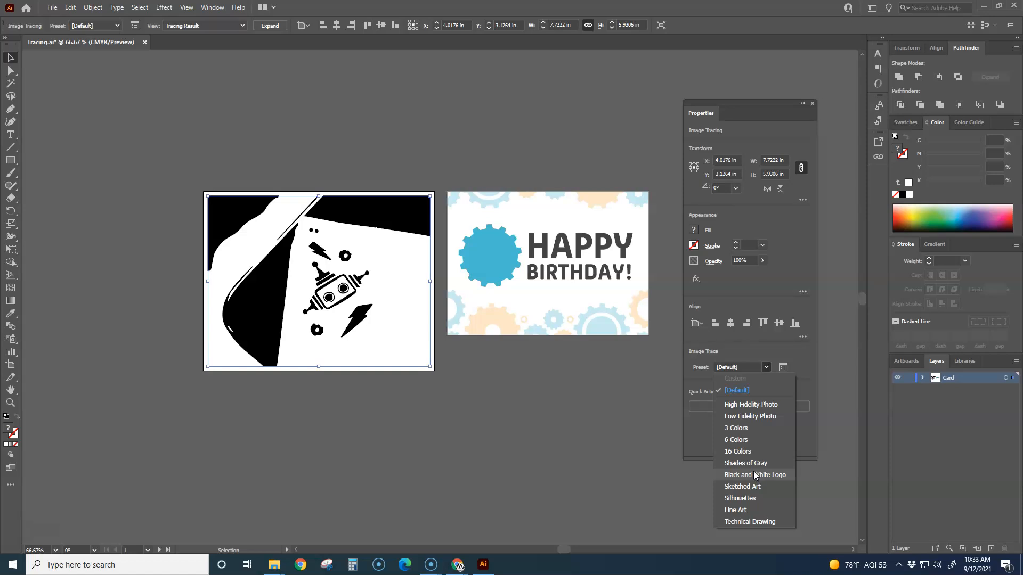
pyautogui.click(762, 521)
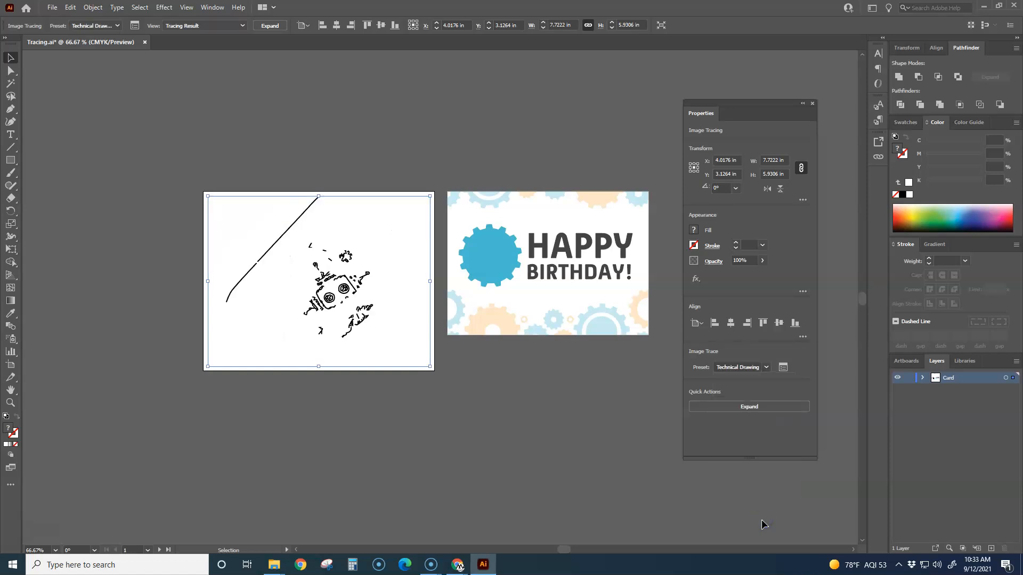
pyautogui.scroll(2, 371, 311)
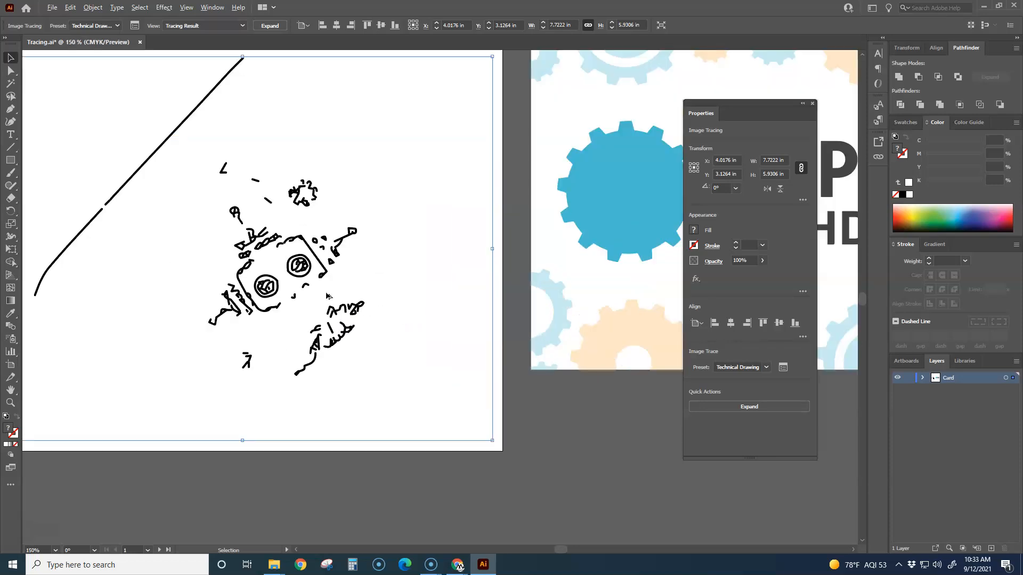
pyautogui.scroll(-1, 320, 261)
pyautogui.scroll(4, 275, 264)
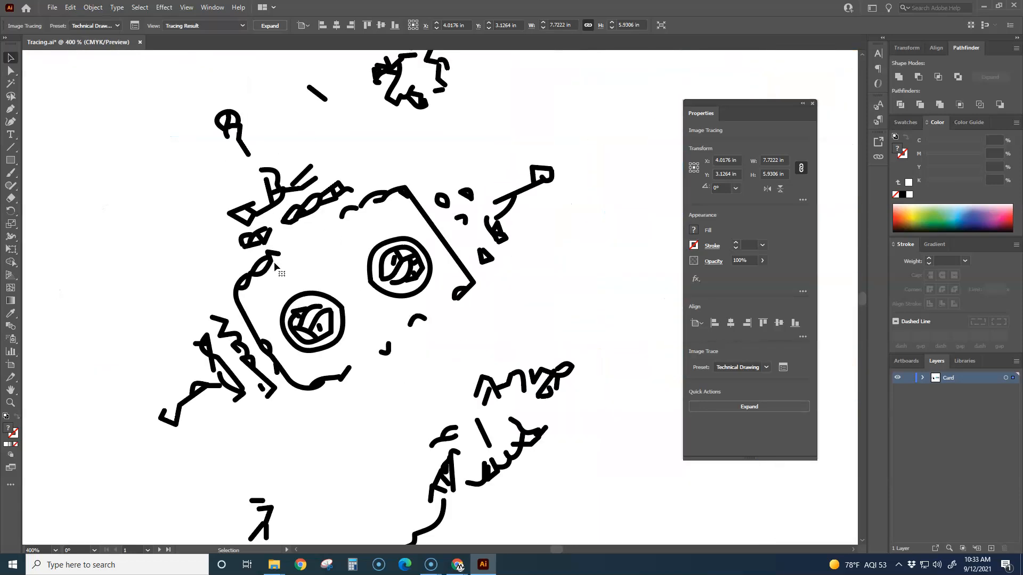
pyautogui.scroll(-5, 275, 266)
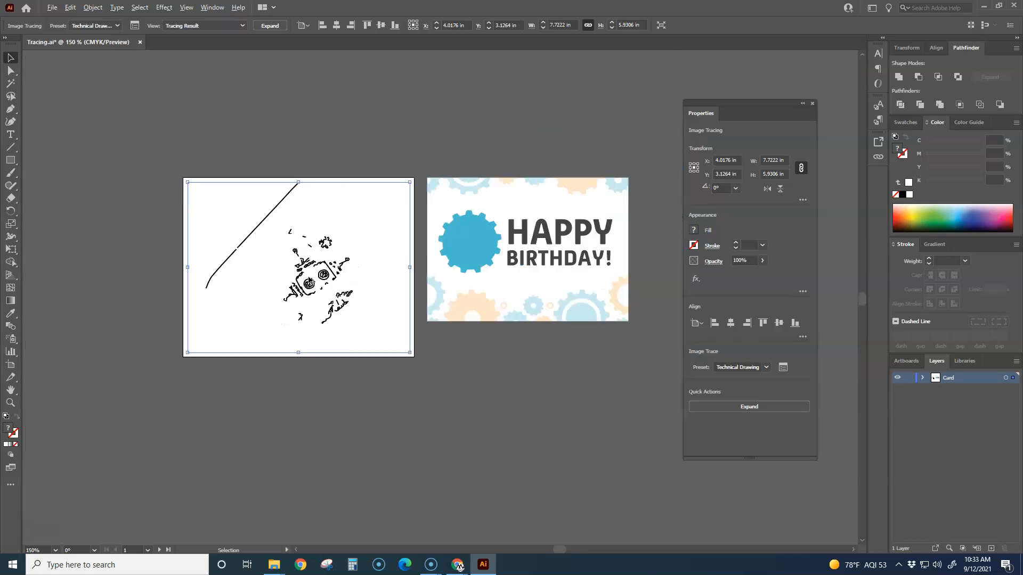
# Step: Try the Line Art and Black and White Logo presets on the traced photo
pyautogui.click(765, 367)
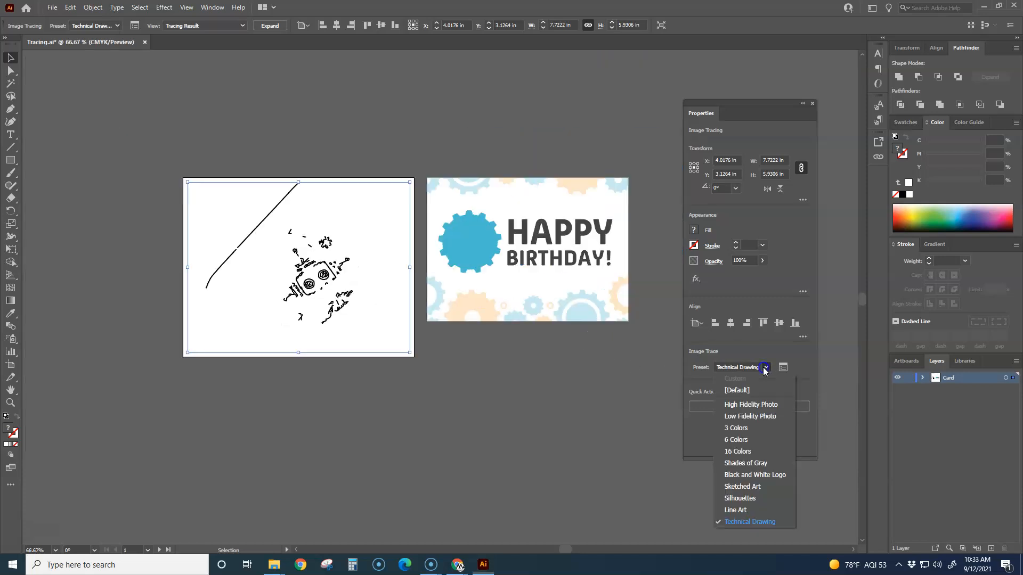
pyautogui.click(736, 511)
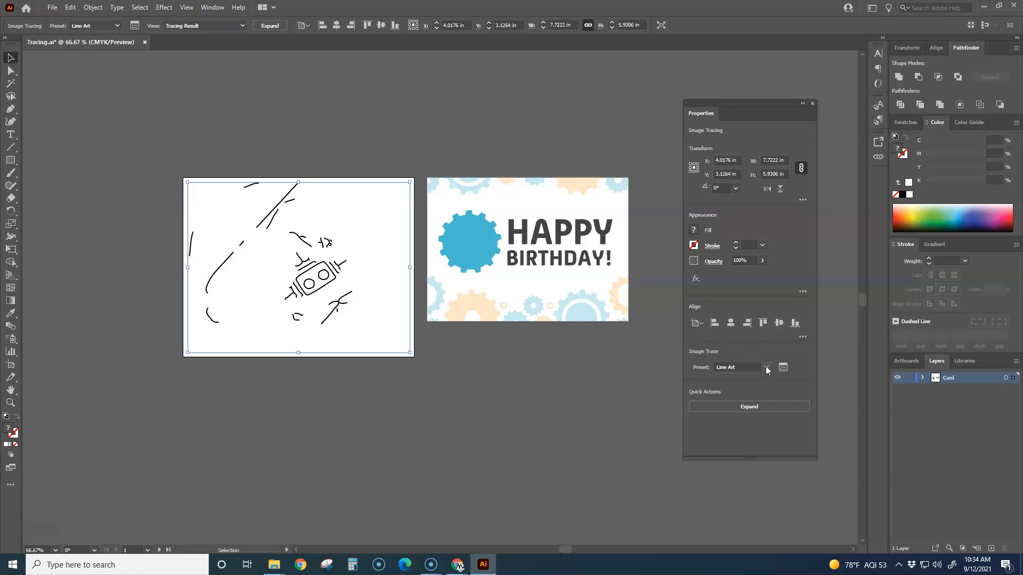
pyautogui.click(765, 367)
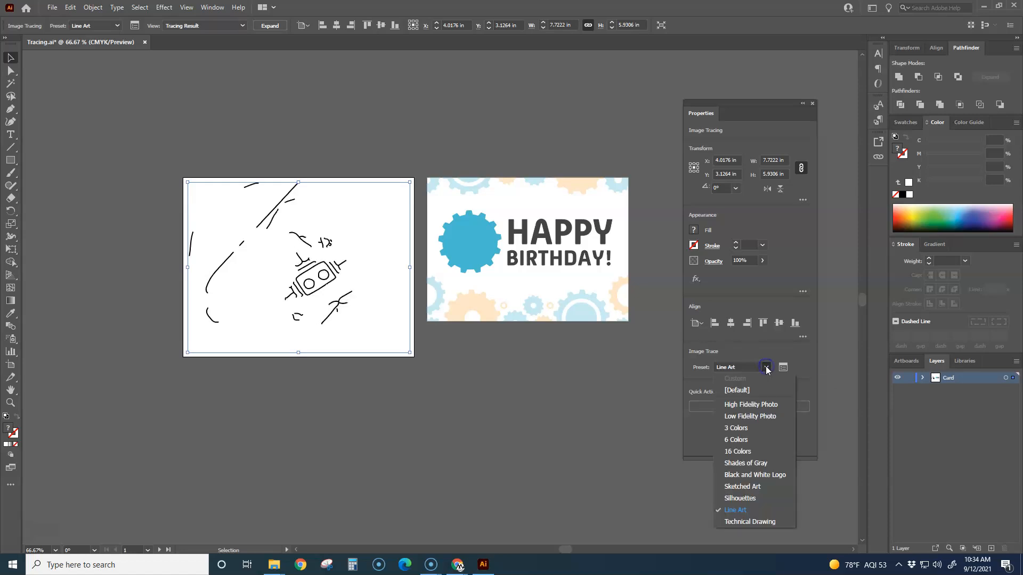
pyautogui.click(745, 476)
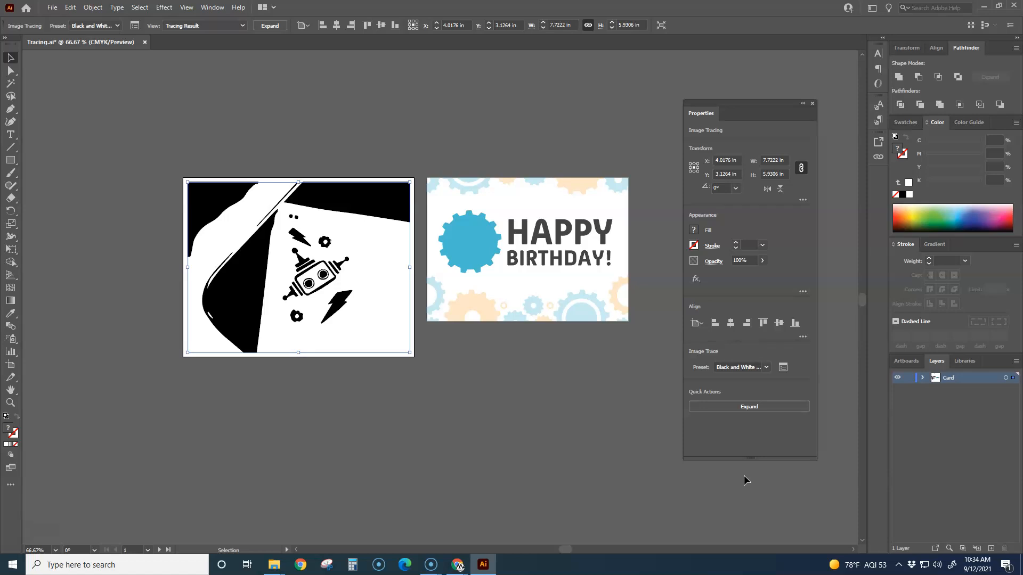
# Step: Apply the Low Fidelity Photo preset to the traced photo and inspect the robot's shapes up close
pyautogui.click(766, 367)
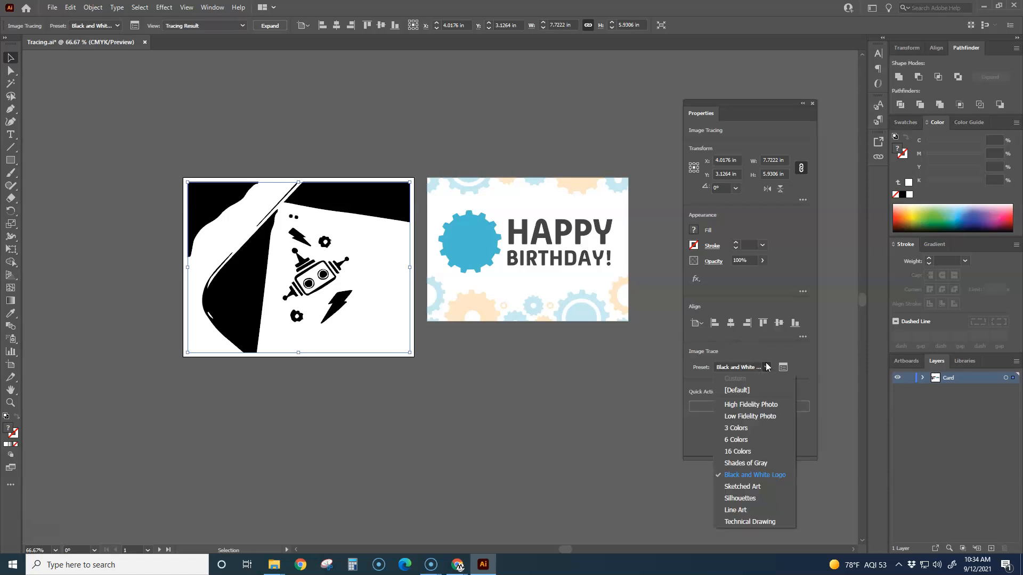
pyautogui.click(740, 417)
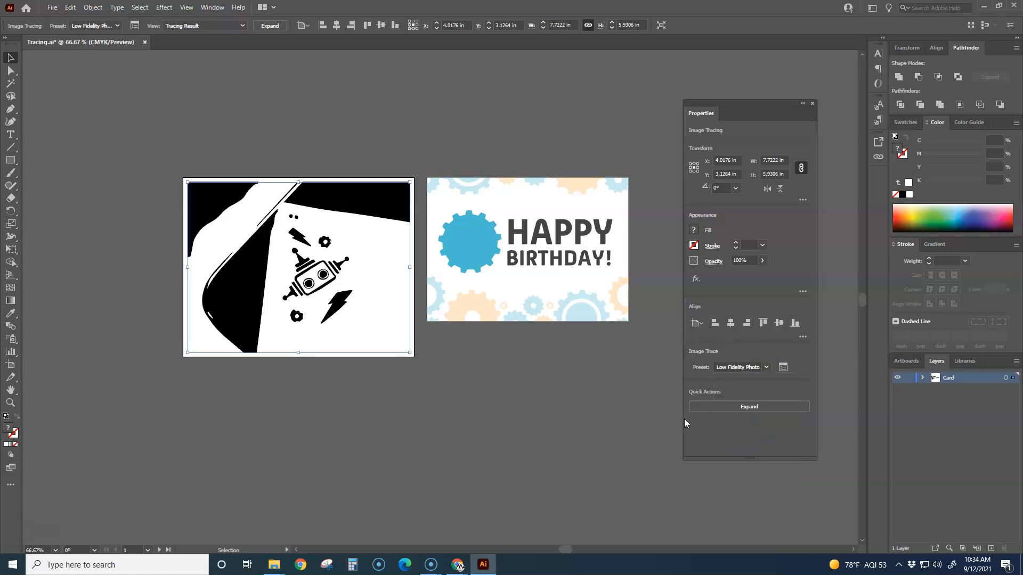
pyautogui.scroll(5, 243, 291)
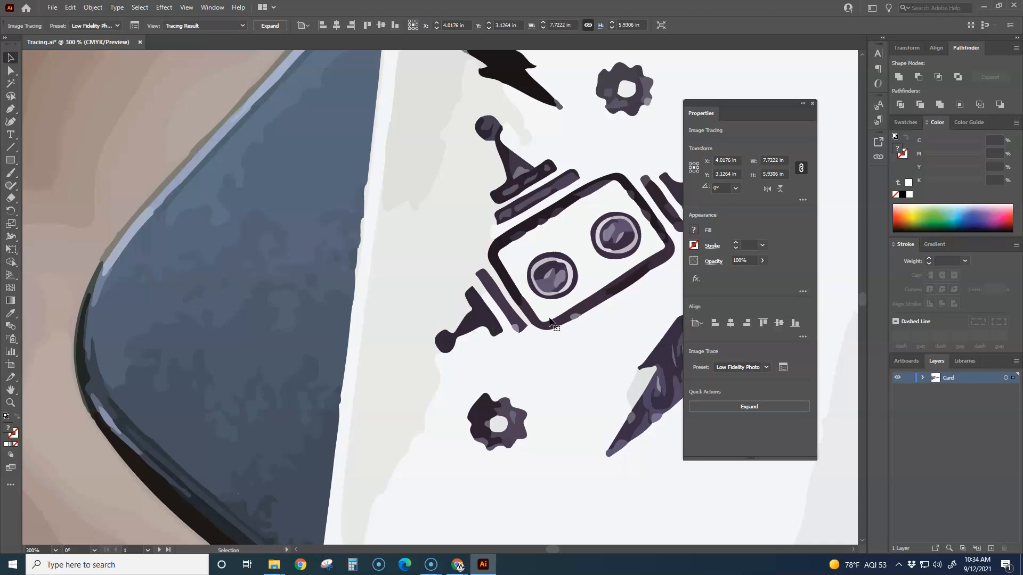
pyautogui.scroll(2, 575, 282)
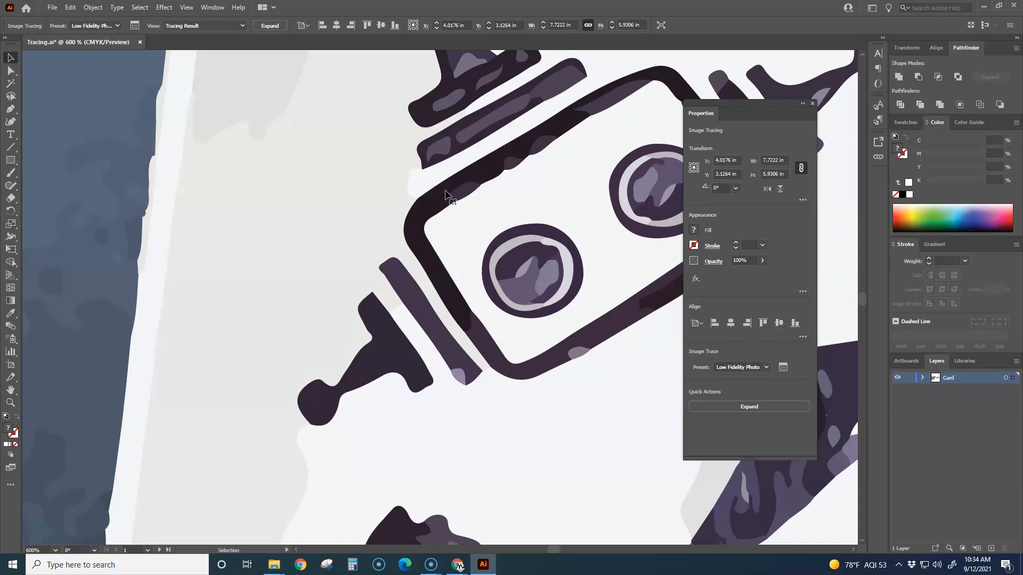
pyautogui.scroll(-3, 459, 229)
pyautogui.moveTo(526, 259); pyautogui.dragTo(400, 324)
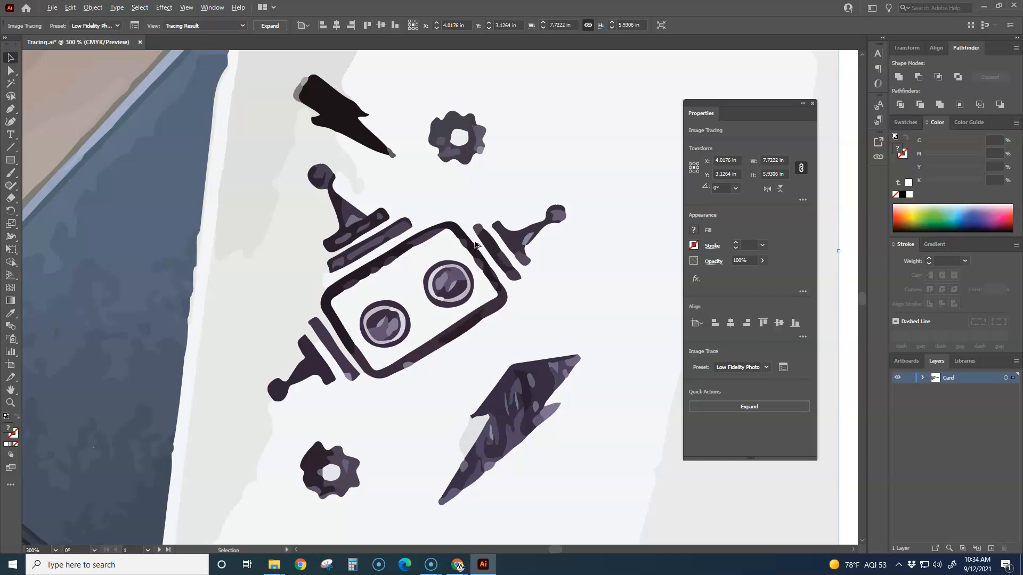
# Step: Examine the edges and colour patches of the traced robot head's outline at very high magnification
pyautogui.scroll(6, 472, 246)
pyautogui.scroll(4, 453, 248)
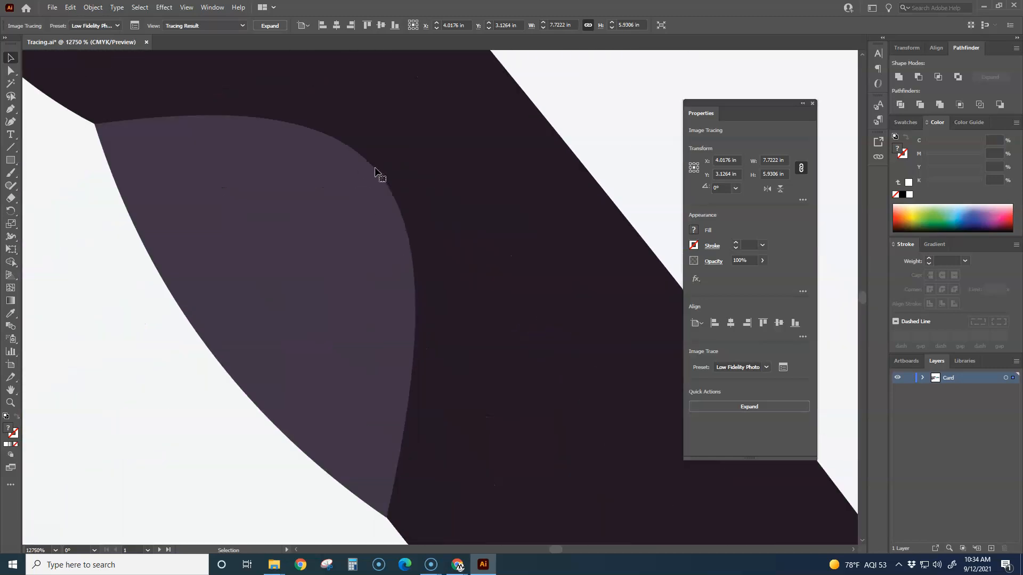
pyautogui.scroll(2, 409, 299)
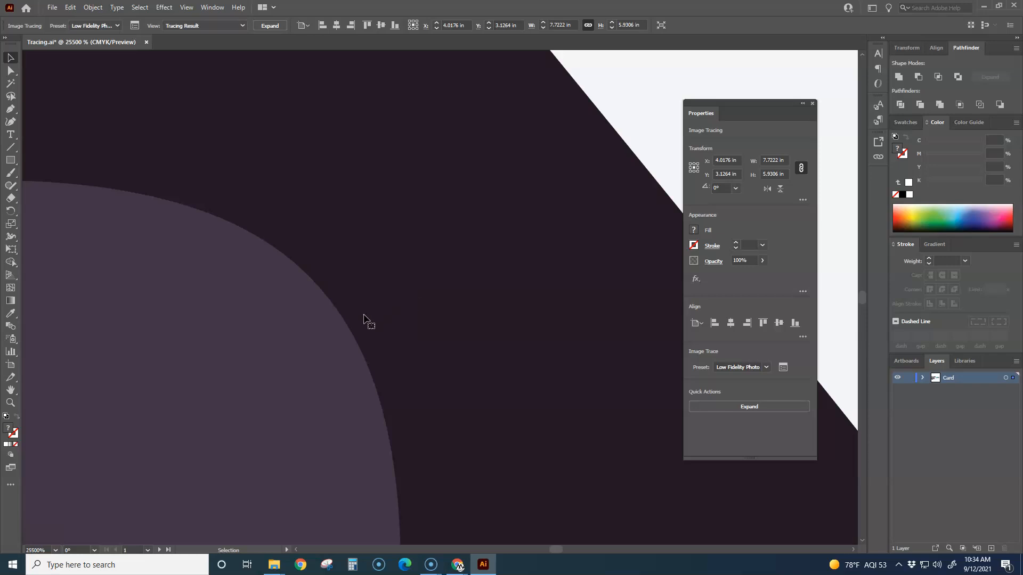
pyautogui.scroll(-12, 341, 309)
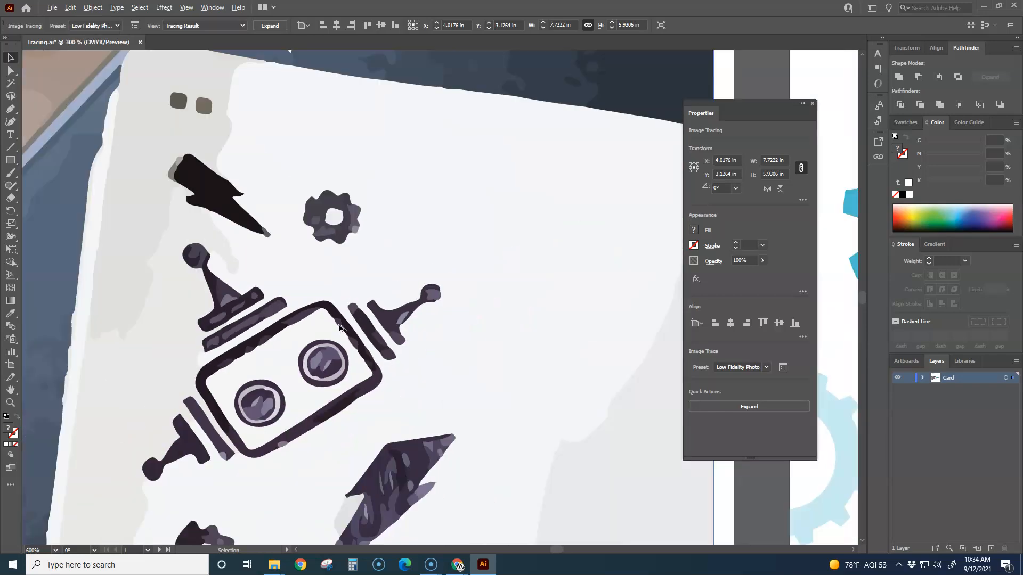
pyautogui.moveTo(317, 361); pyautogui.dragTo(394, 280)
pyautogui.scroll(-1, 399, 282)
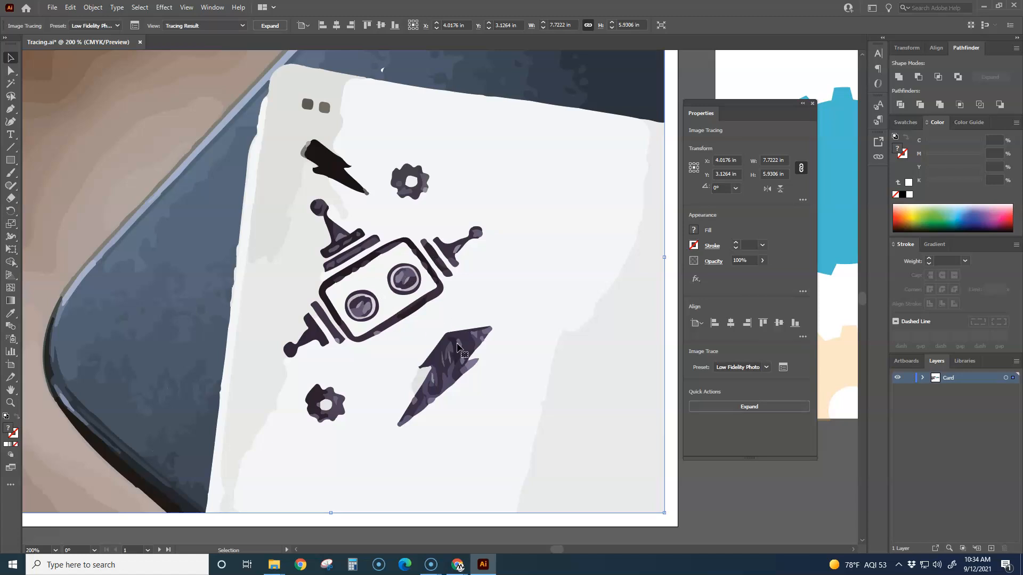
# Step: Apply the Black and White Logo preset to the traced photo and expand the tracing into editable paths
pyautogui.click(765, 370)
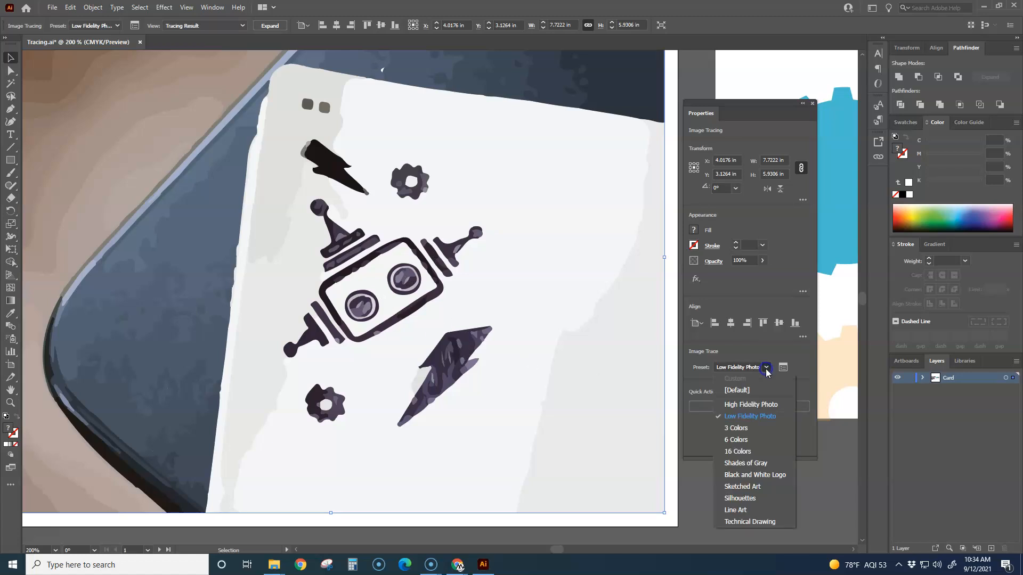
pyautogui.click(751, 475)
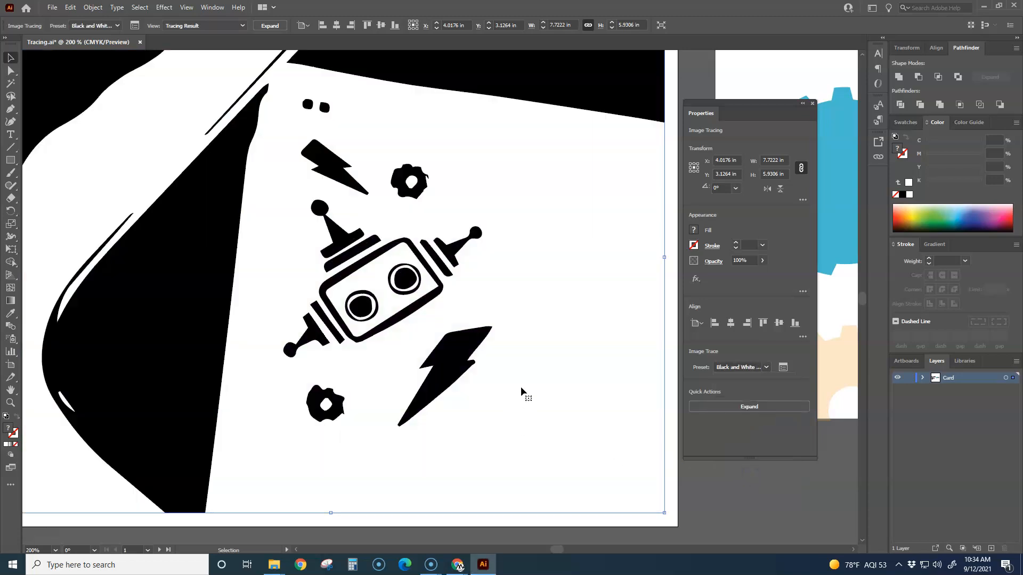
pyautogui.scroll(-3, 536, 339)
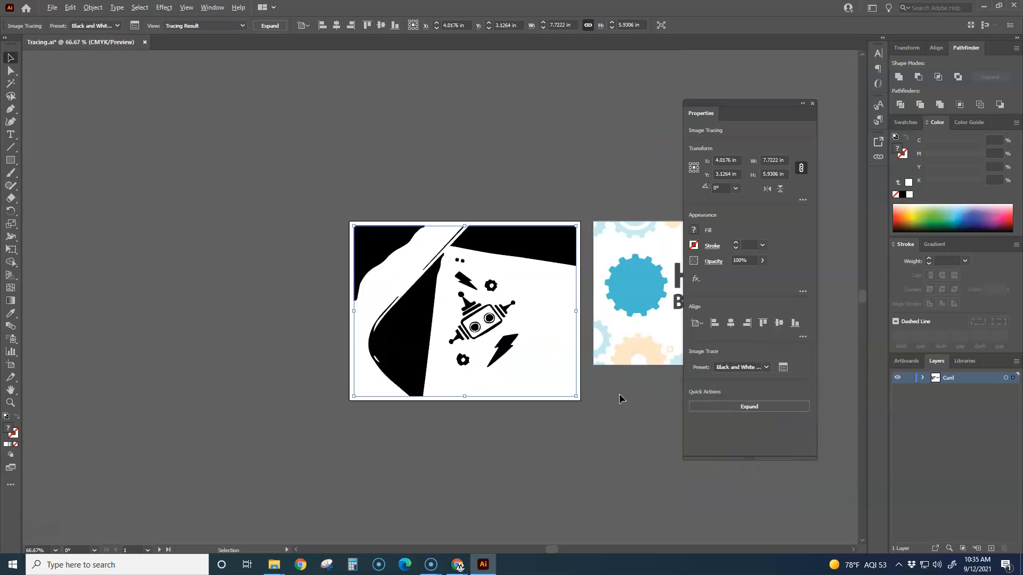
pyautogui.scroll(1, 601, 420)
pyautogui.moveTo(587, 408); pyautogui.dragTo(538, 414)
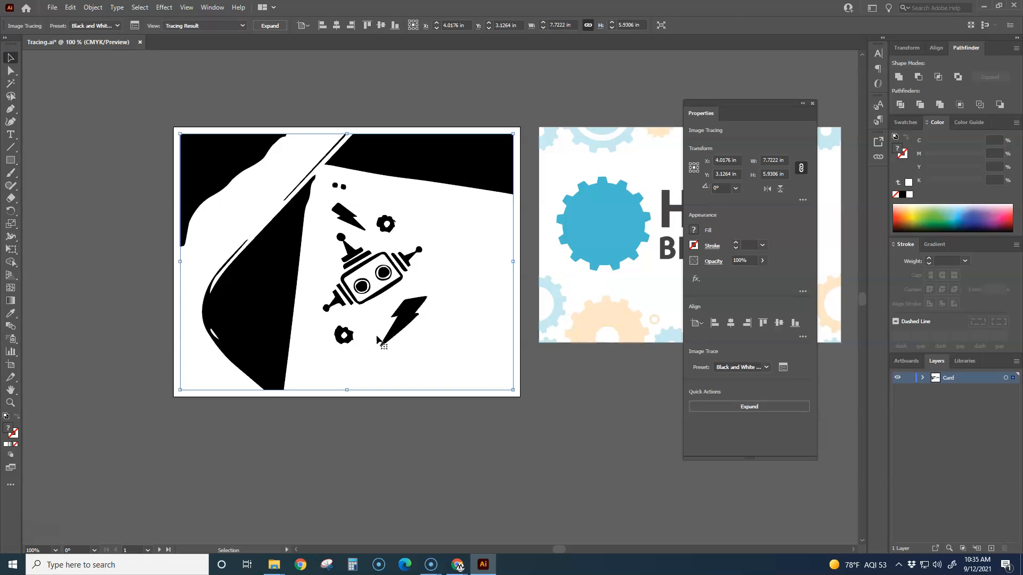
pyautogui.click(759, 407)
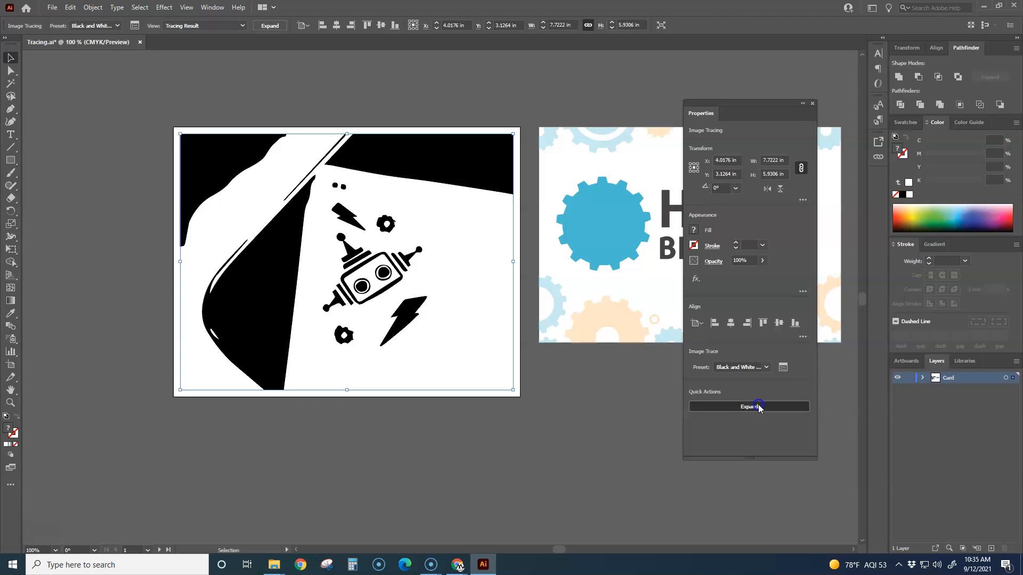
# Step: Try moving the expanded artwork off the artboard's edge and undo the moves
pyautogui.click(595, 447)
pyautogui.moveTo(452, 329); pyautogui.dragTo(364, 387)
pyautogui.moveTo(356, 365); pyautogui.dragTo(414, 321)
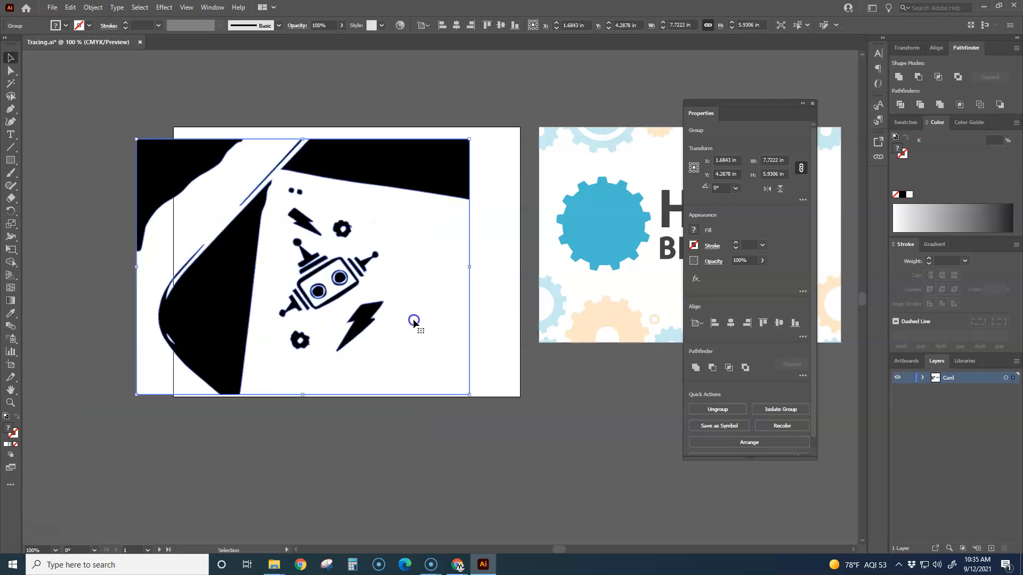
pyautogui.hotkey('ctrl', 'z')
pyautogui.hotkey('ctrl', 'z')
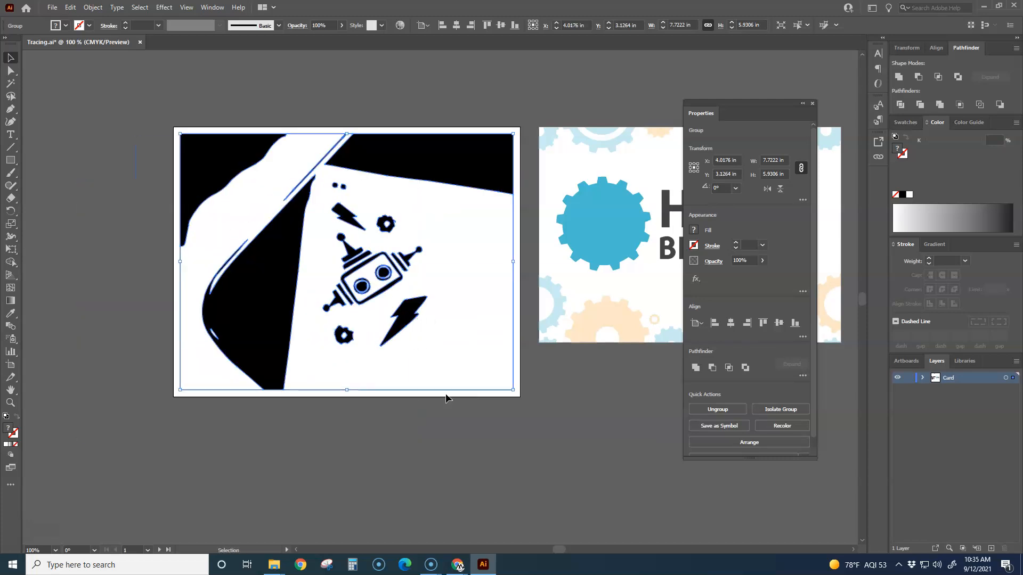
# Step: Examine the expanded artwork beside the birthday card and check the robot's black shapes up close
pyautogui.click(468, 427)
pyautogui.moveTo(511, 432)
pyautogui.mouseDown()
pyautogui.moveTo(409, 470)
pyautogui.moveTo(377, 468)
pyautogui.mouseUp()
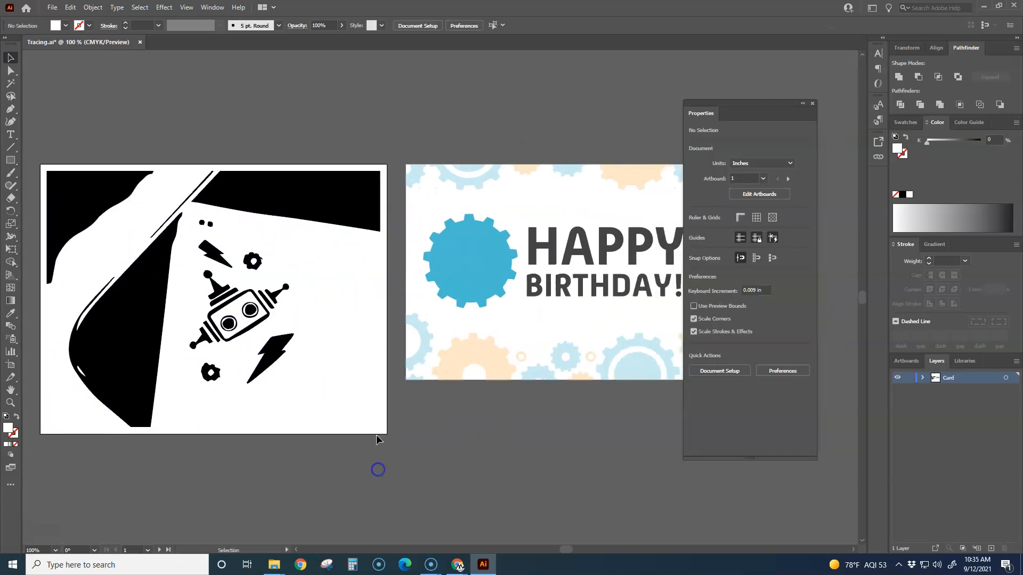
pyautogui.click(342, 269)
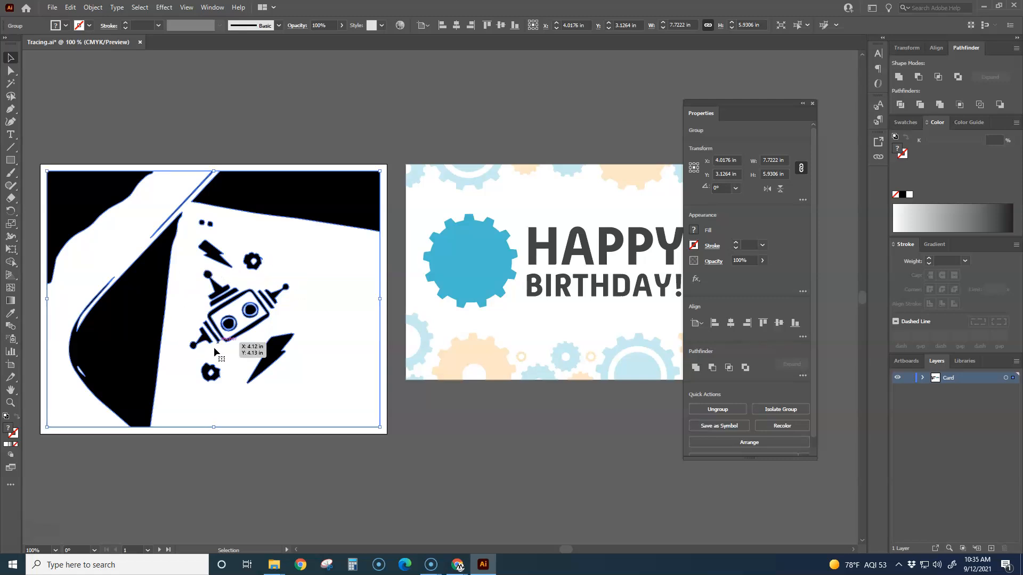
pyautogui.moveTo(238, 367); pyautogui.dragTo(304, 364)
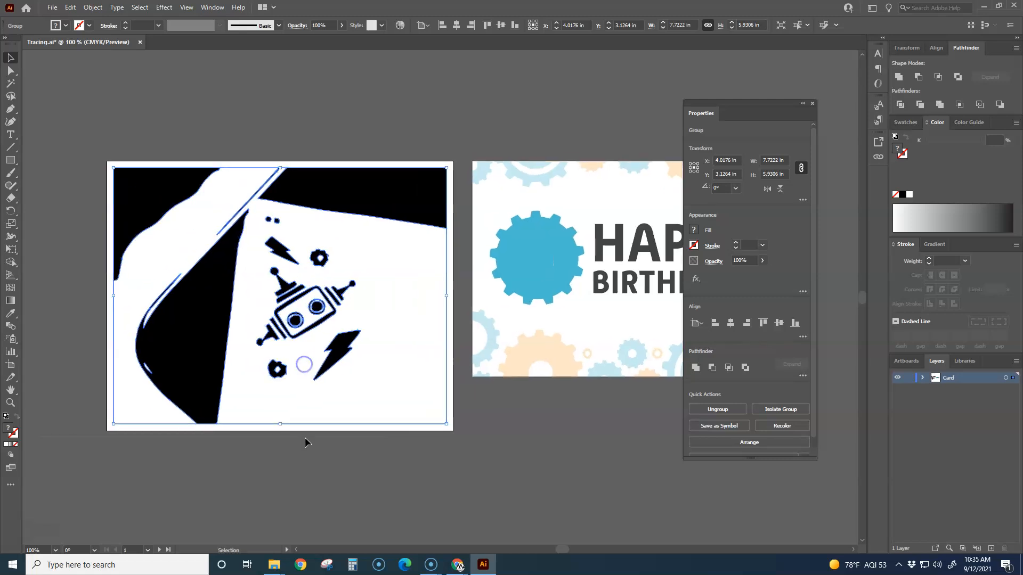
pyautogui.click(300, 464)
pyautogui.scroll(5, 308, 327)
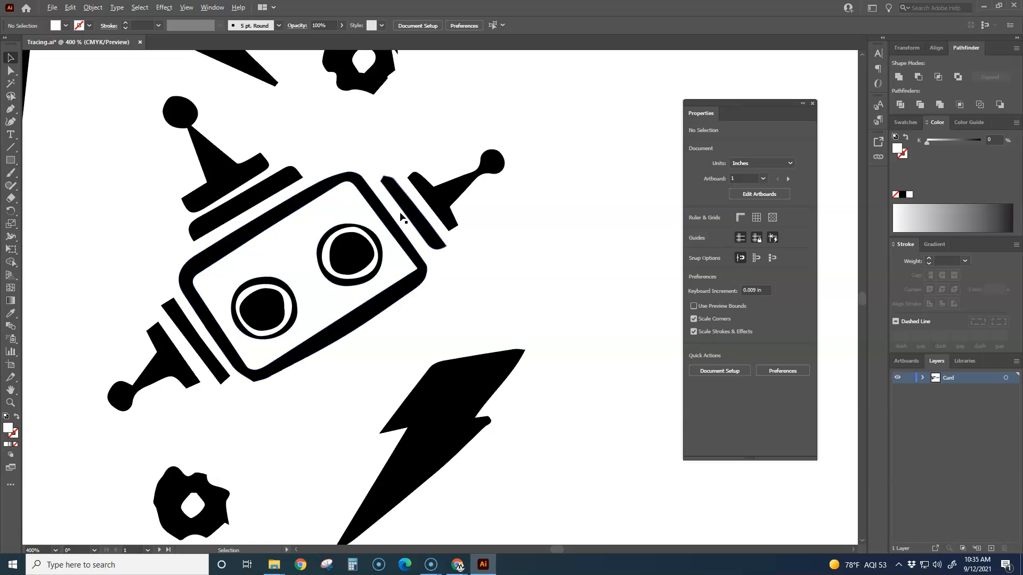
pyautogui.scroll(-5, 400, 215)
pyautogui.scroll(1, 274, 330)
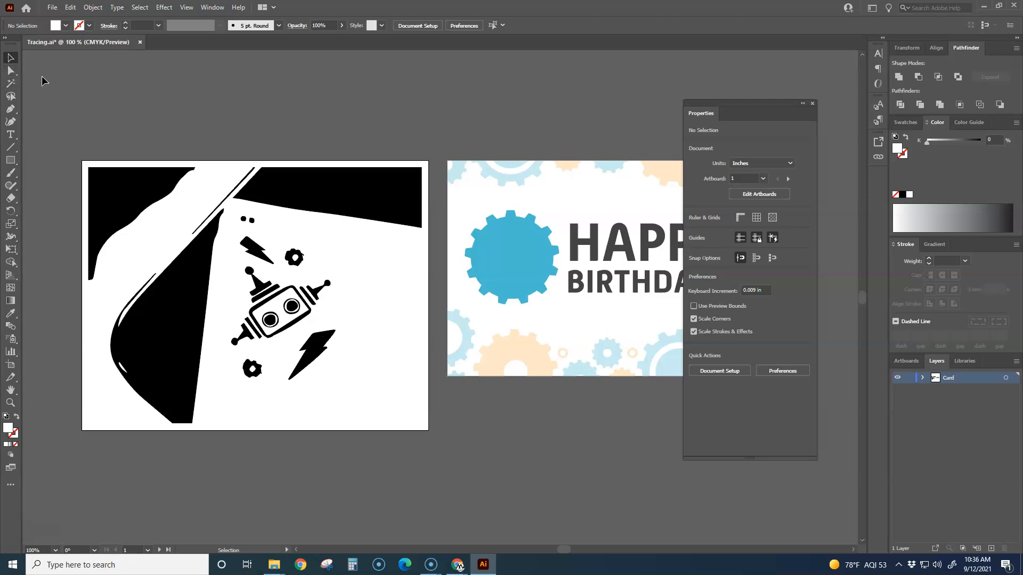
# Step: Try the Direct Selection and Lasso tools for picking the robot out of the expanded group, and clear the selection
pyautogui.click(240, 201)
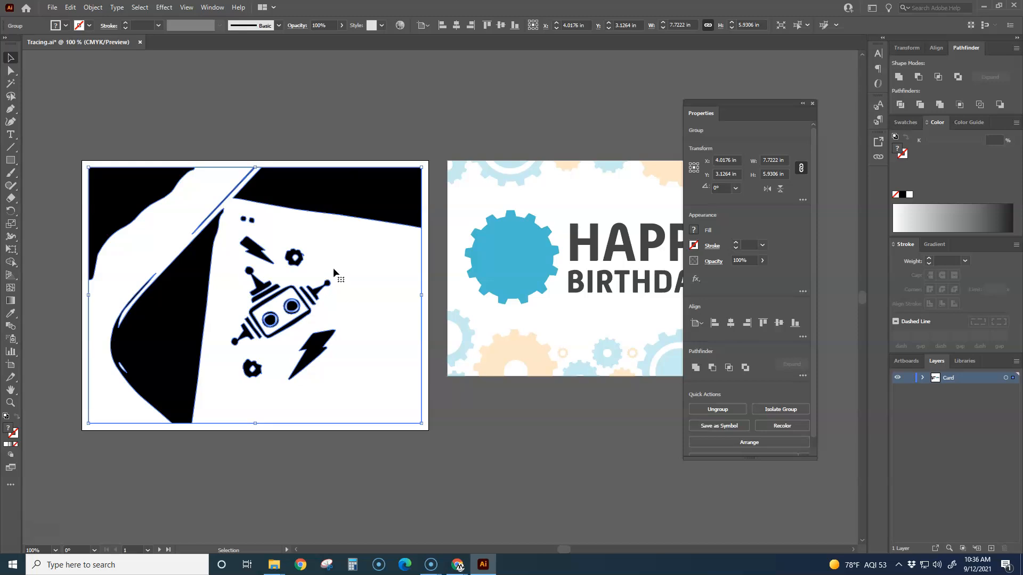
pyautogui.click(11, 71)
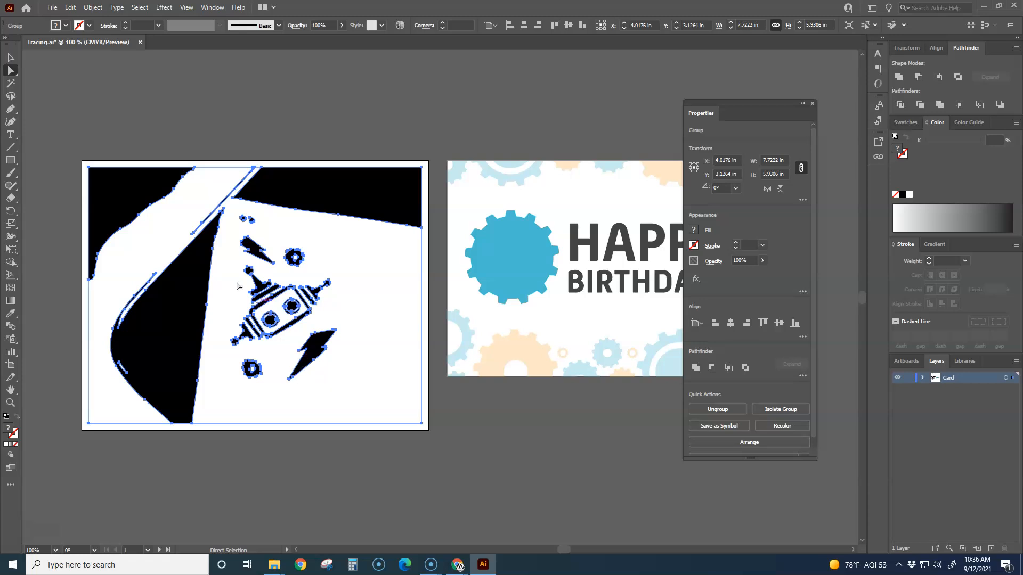
pyautogui.click(17, 77)
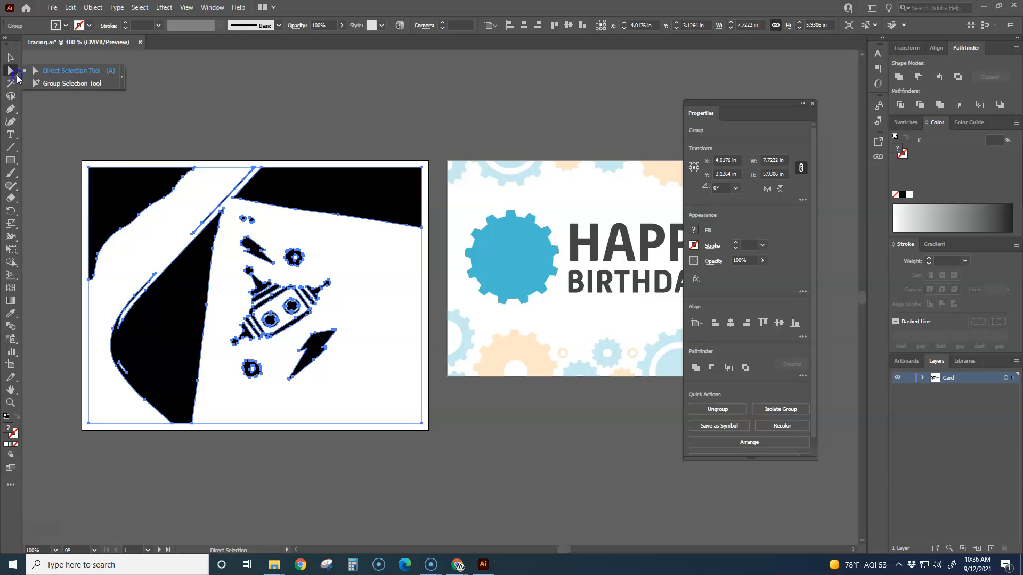
pyautogui.click(11, 96)
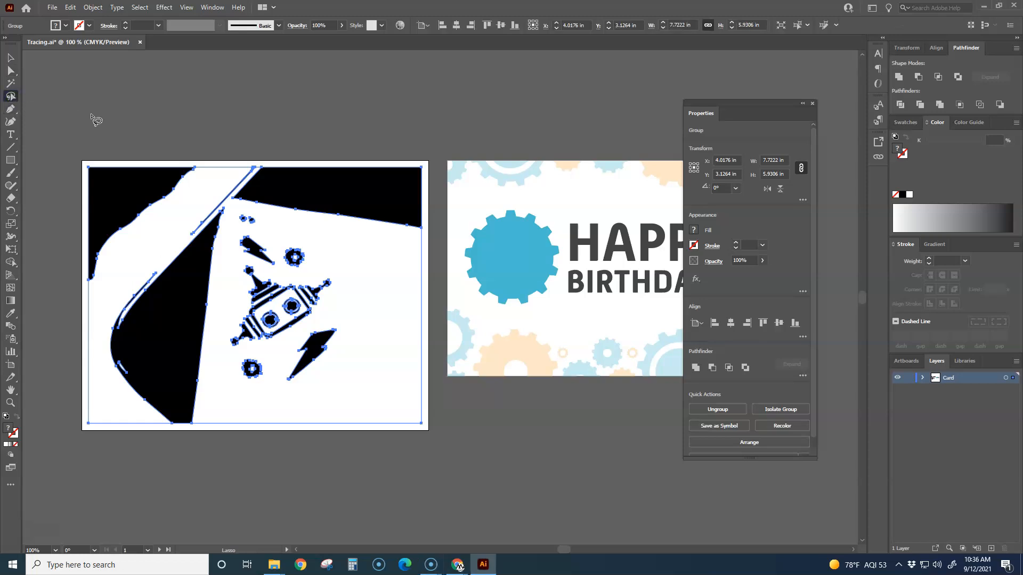
pyautogui.click(10, 57)
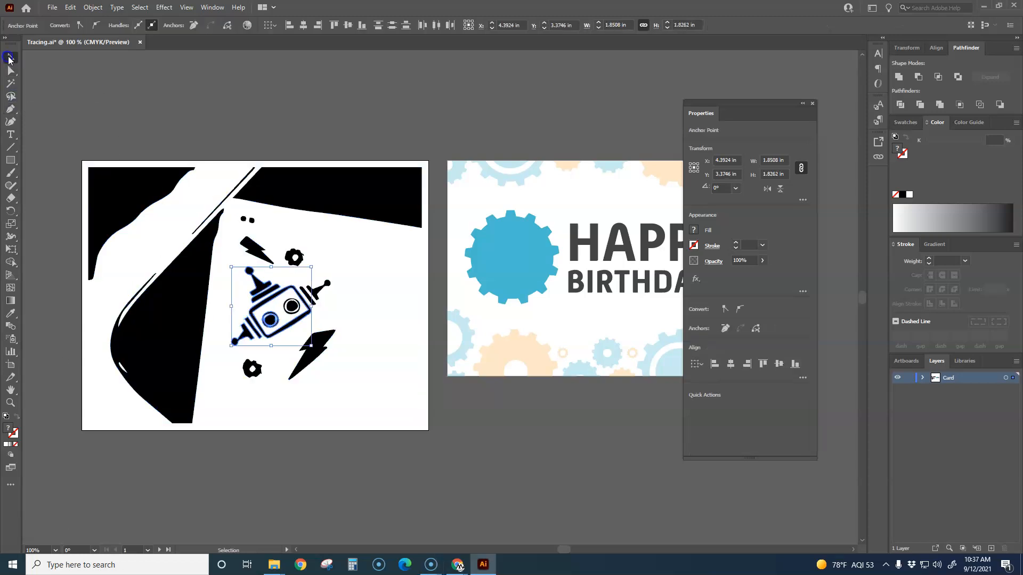
pyautogui.click(133, 105)
# Step: Try selecting the robot's upper antenna pieces with the Direct Selection tool, select all the paths, and clear the selection
pyautogui.click(11, 70)
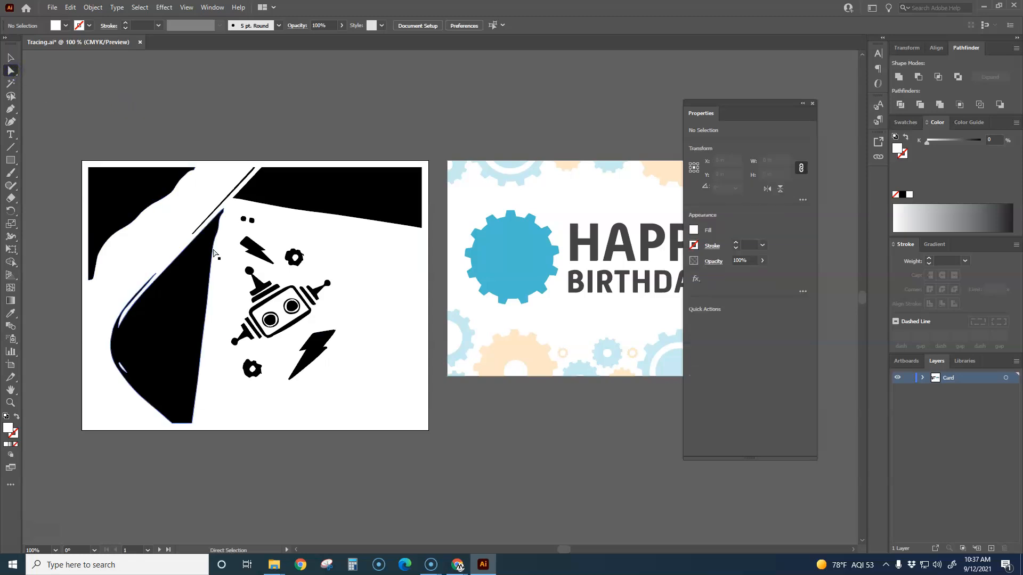
pyautogui.moveTo(250, 272); pyautogui.dragTo(255, 278)
pyautogui.click(267, 294)
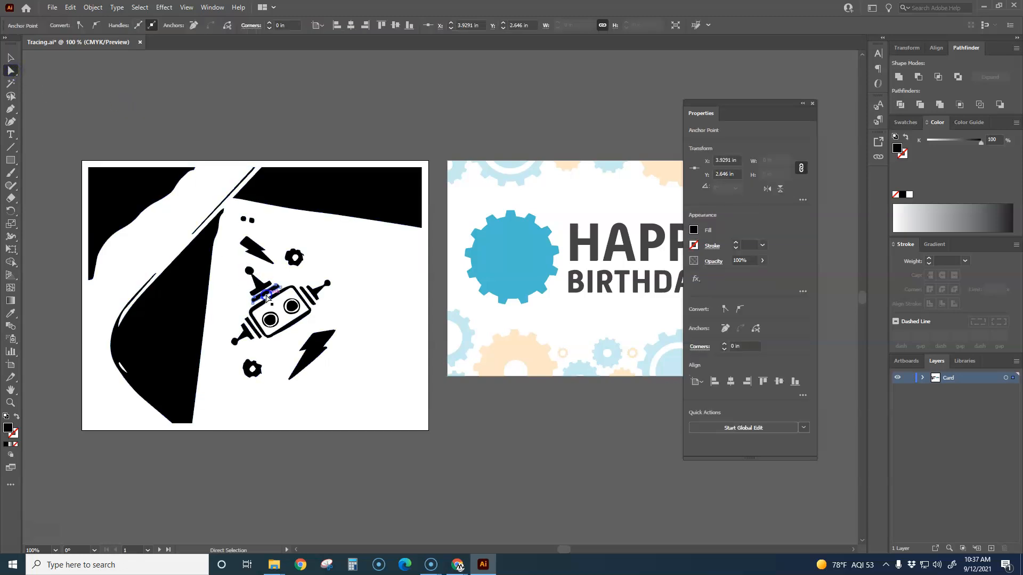
pyautogui.scroll(1, 260, 319)
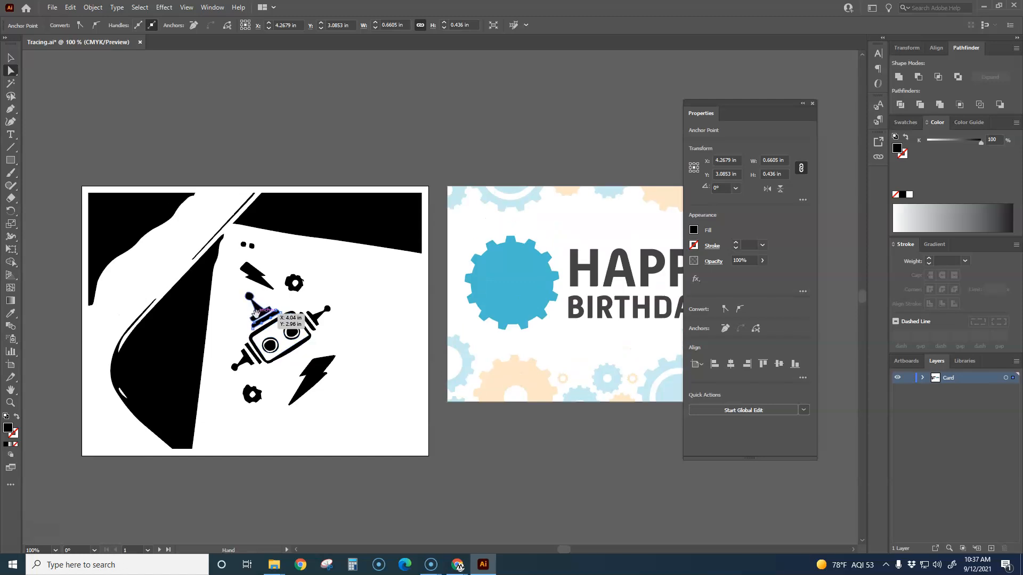
pyautogui.scroll(3, 260, 349)
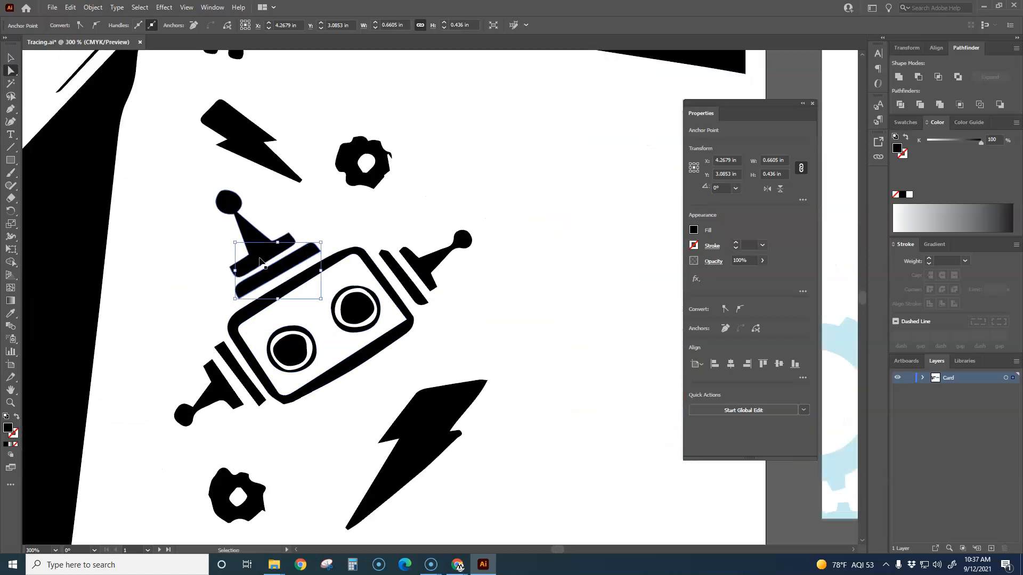
pyautogui.hotkey('ctrl', 'a')
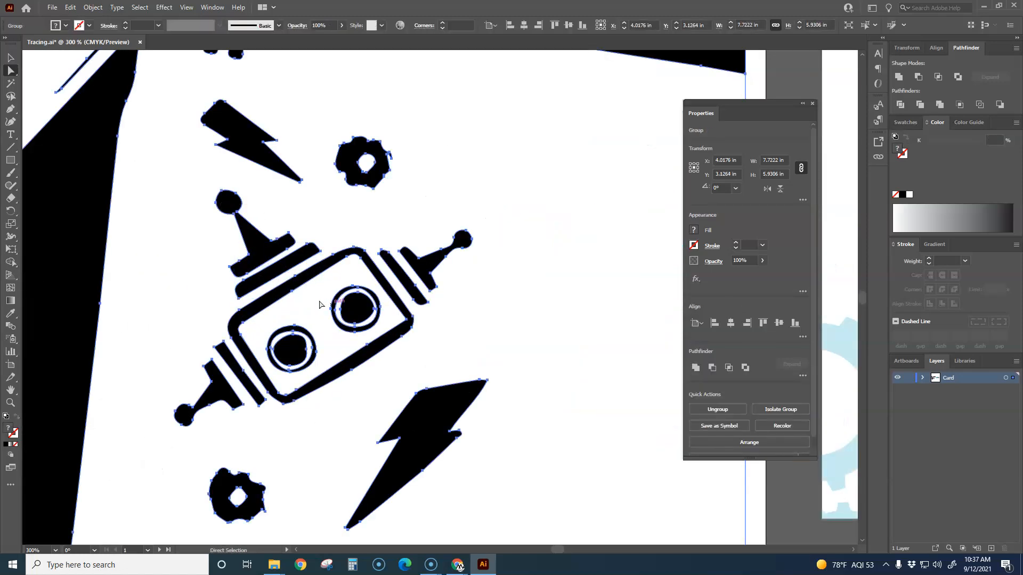
pyautogui.scroll(-4, 312, 252)
pyautogui.scroll(-1, 337, 299)
pyautogui.scroll(1, 338, 299)
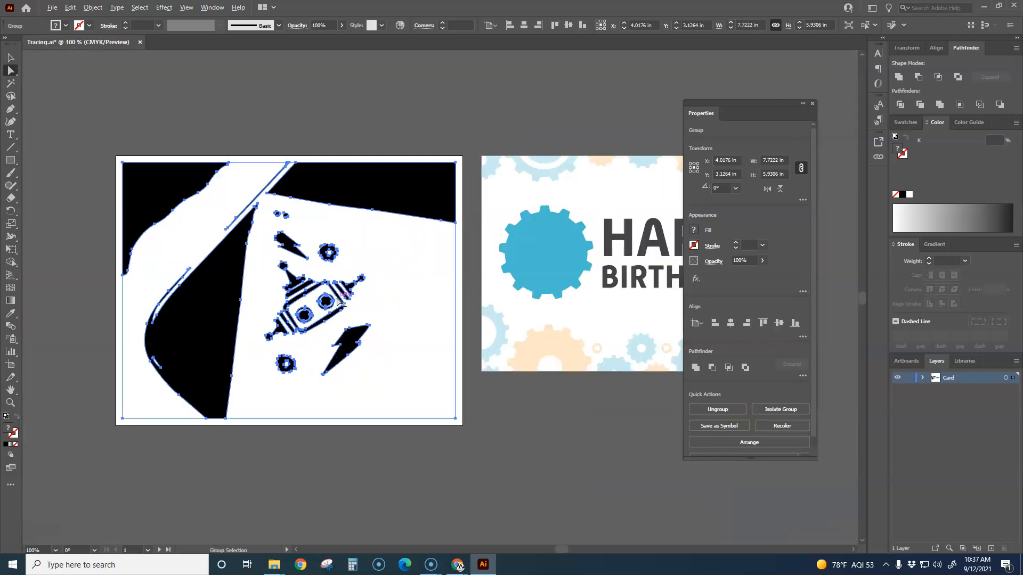
pyautogui.moveTo(337, 333); pyautogui.dragTo(373, 314)
pyautogui.click(309, 426)
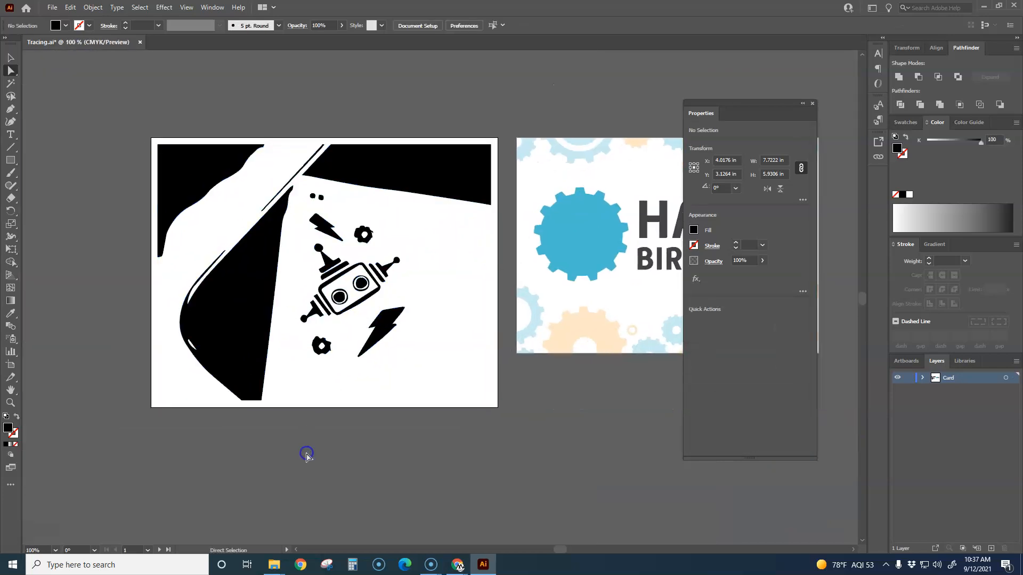
# Step: Select the whole robot with the Lasso tool, duplicate it, and place the copy below the birthday card artboard
pyautogui.click(10, 97)
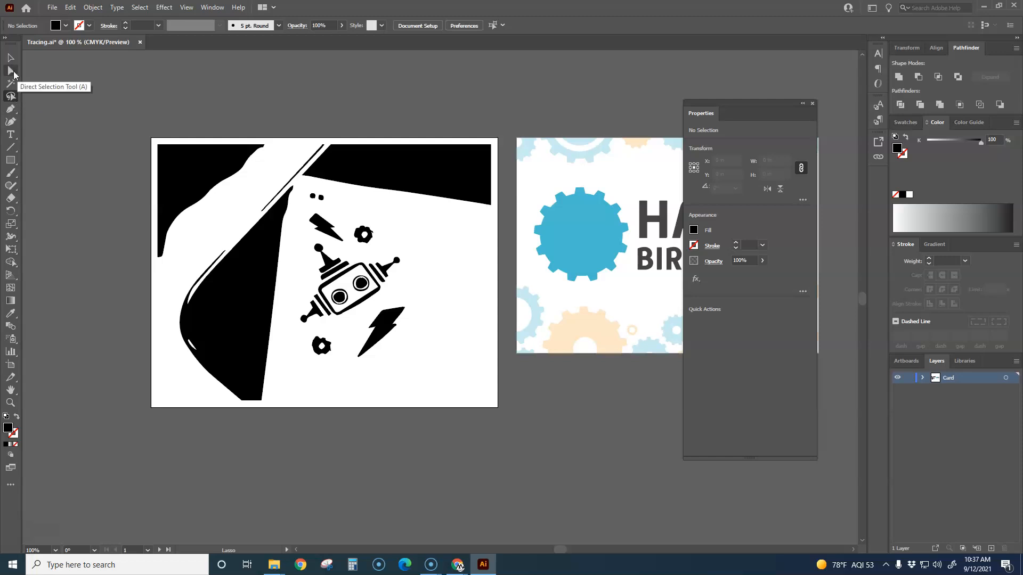
pyautogui.moveTo(390, 250)
pyautogui.mouseDown()
pyautogui.moveTo(332, 250)
pyautogui.moveTo(307, 234)
pyautogui.moveTo(291, 335)
pyautogui.moveTo(343, 324)
pyautogui.moveTo(410, 287)
pyautogui.moveTo(420, 259)
pyautogui.moveTo(392, 245)
pyautogui.mouseUp()
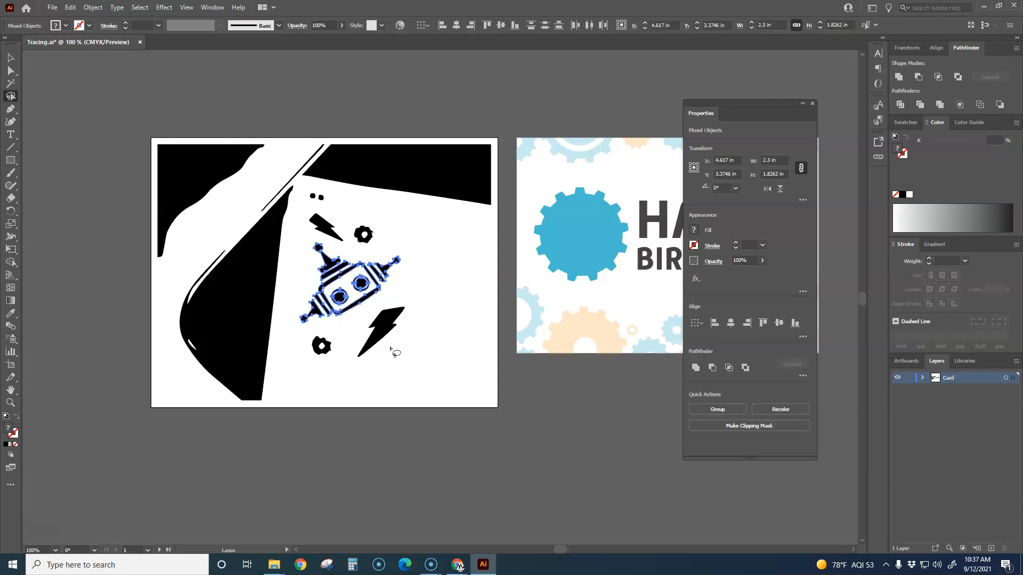
pyautogui.press('ctrl')
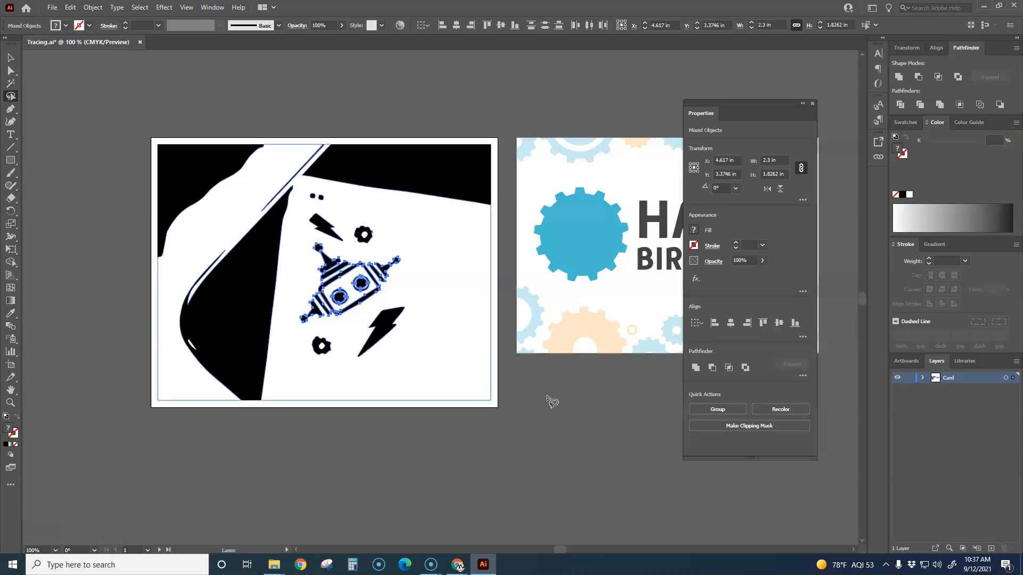
pyautogui.hotkey('ctrl', 'd')
pyautogui.click(11, 60)
pyautogui.moveTo(458, 327); pyautogui.dragTo(582, 438)
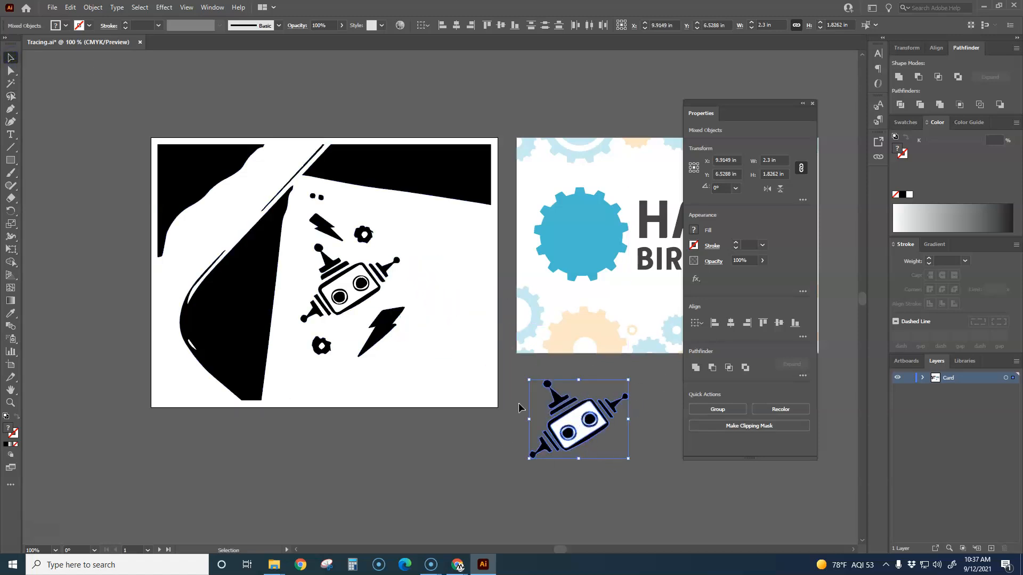
# Step: Group the pieces of the copied robot below the birthday card and deselect it
pyautogui.press('space')
pyautogui.moveTo(601, 449); pyautogui.dragTo(477, 398)
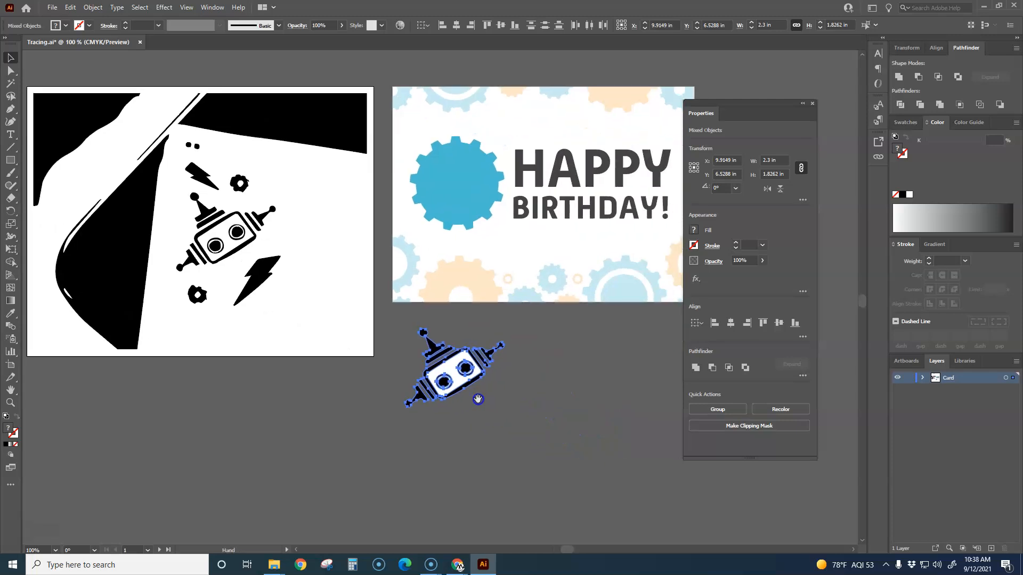
pyautogui.click(518, 431)
pyautogui.click(502, 350)
pyautogui.click(509, 419)
pyautogui.moveTo(506, 432); pyautogui.dragTo(419, 331)
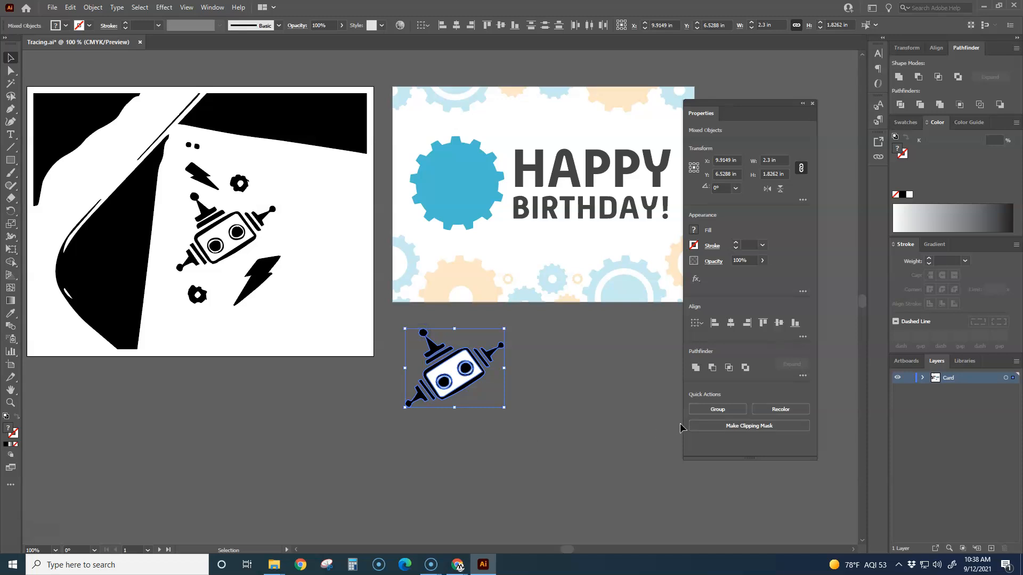
pyautogui.click(716, 410)
pyautogui.click(548, 422)
pyautogui.scroll(3, 452, 419)
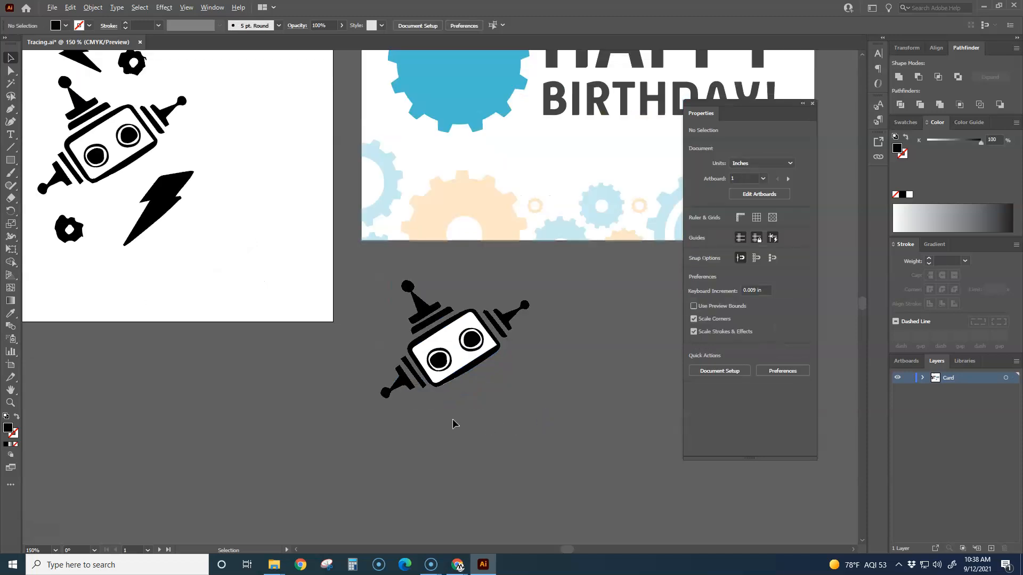
# Step: Try moving the white face shape out of the copied robot, and undo the move
pyautogui.scroll(1, 446, 354)
pyautogui.moveTo(446, 358); pyautogui.dragTo(497, 438)
pyautogui.hotkey('ctrl', 'z')
pyautogui.click(456, 269)
pyautogui.moveTo(456, 269); pyautogui.dragTo(525, 441)
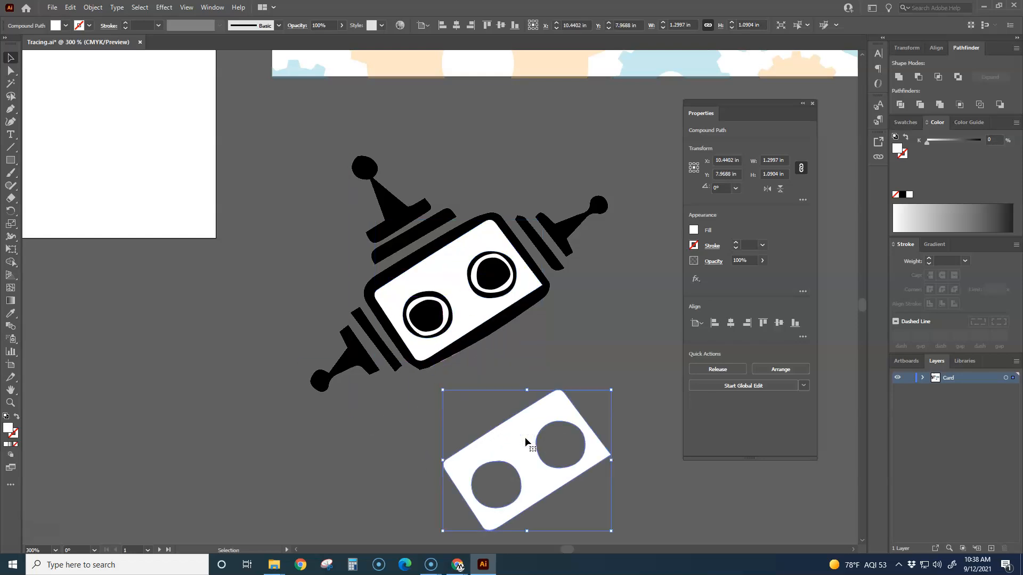
pyautogui.hotkey('ctrl', 'z')
# Step: Delete the white face shape from the copied robot's head
pyautogui.click(525, 441)
pyautogui.moveTo(458, 273); pyautogui.dragTo(534, 392)
pyautogui.press('Delete')
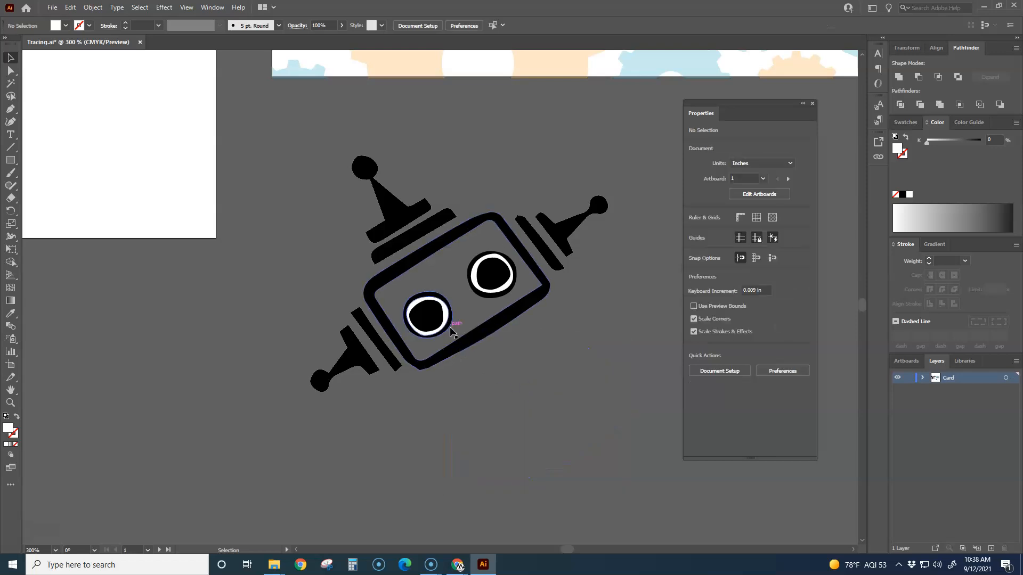
# Step: Delete the white rings inside both of the copied robot's eyes
pyautogui.scroll(3, 456, 323)
pyautogui.moveTo(477, 290); pyautogui.dragTo(496, 482)
pyautogui.press('Delete')
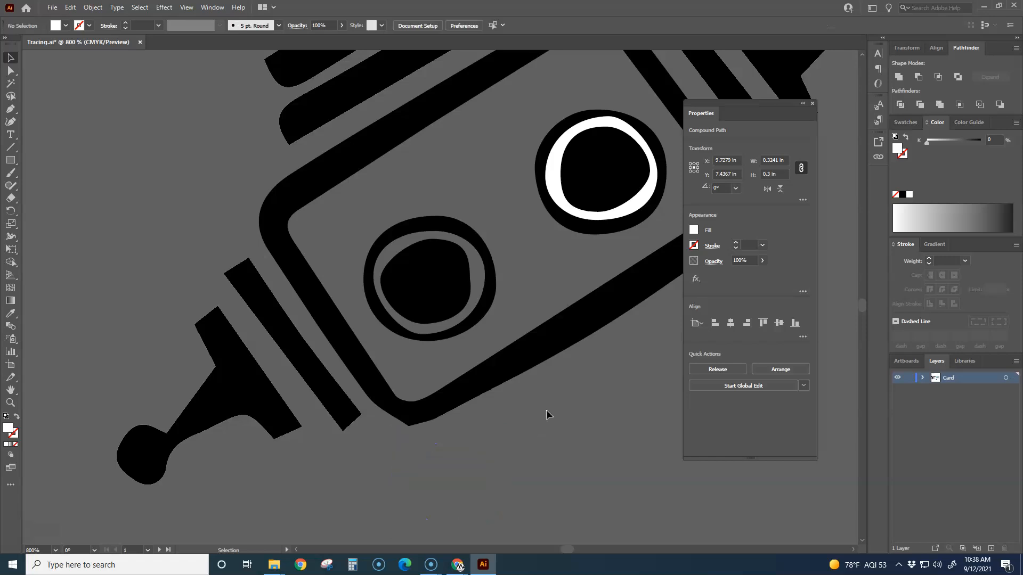
pyautogui.press('Delete')
# Step: Group all remaining black pieces of the copied robot and deselect the group
pyautogui.scroll(-3, 633, 206)
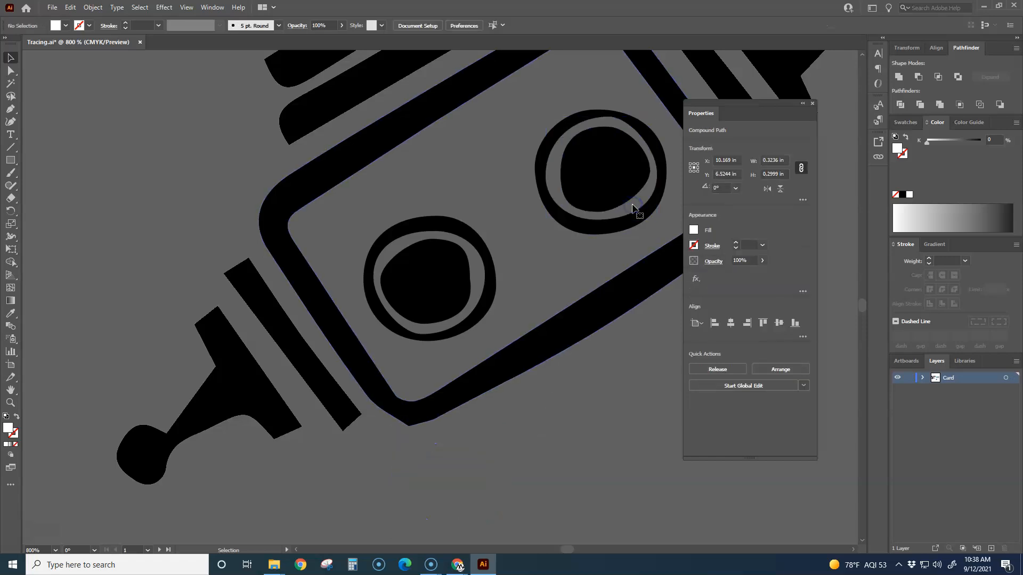
pyautogui.scroll(-2, 571, 263)
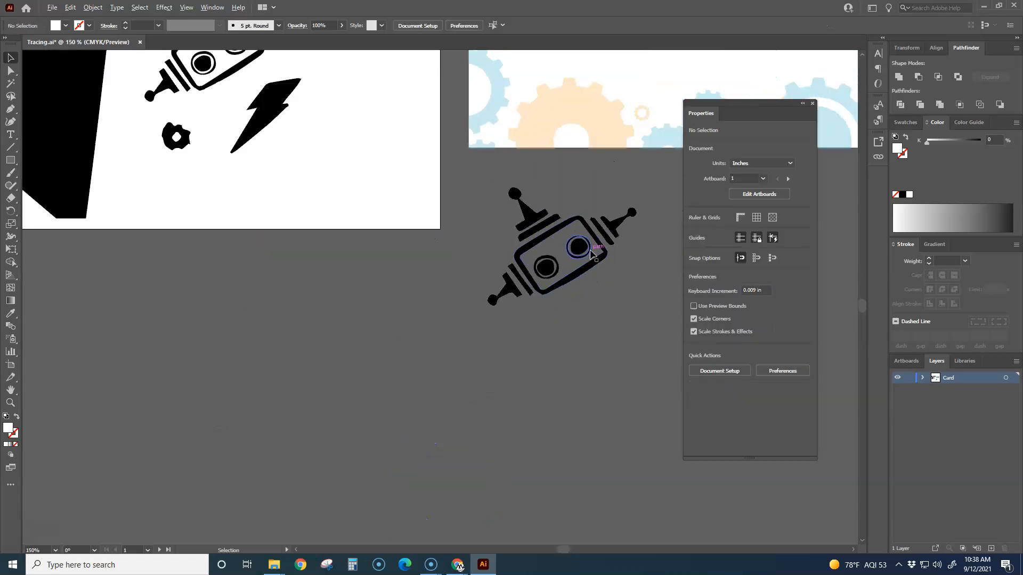
pyautogui.moveTo(597, 296); pyautogui.dragTo(469, 410)
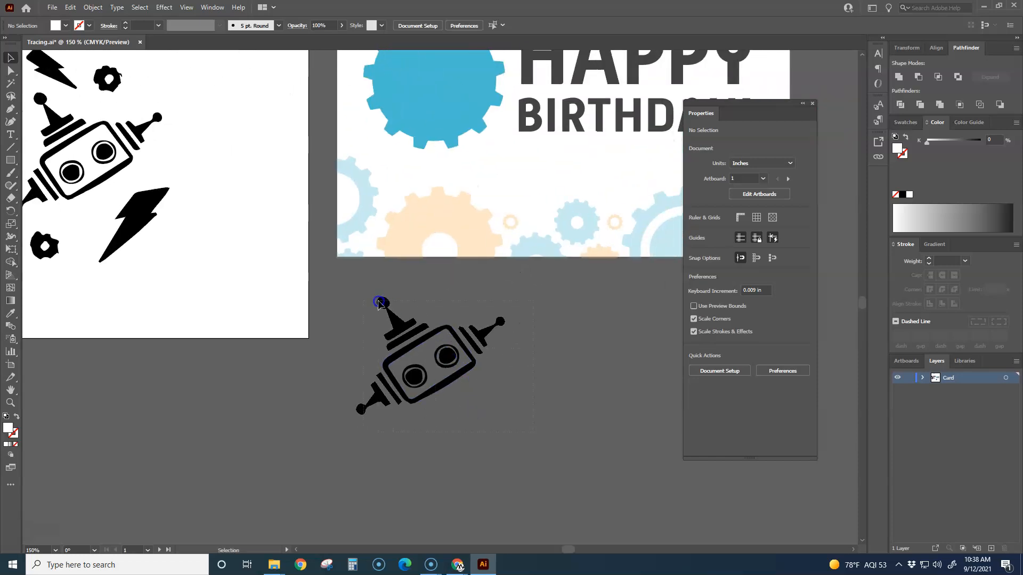
pyautogui.moveTo(373, 293); pyautogui.dragTo(508, 418)
pyautogui.click(717, 409)
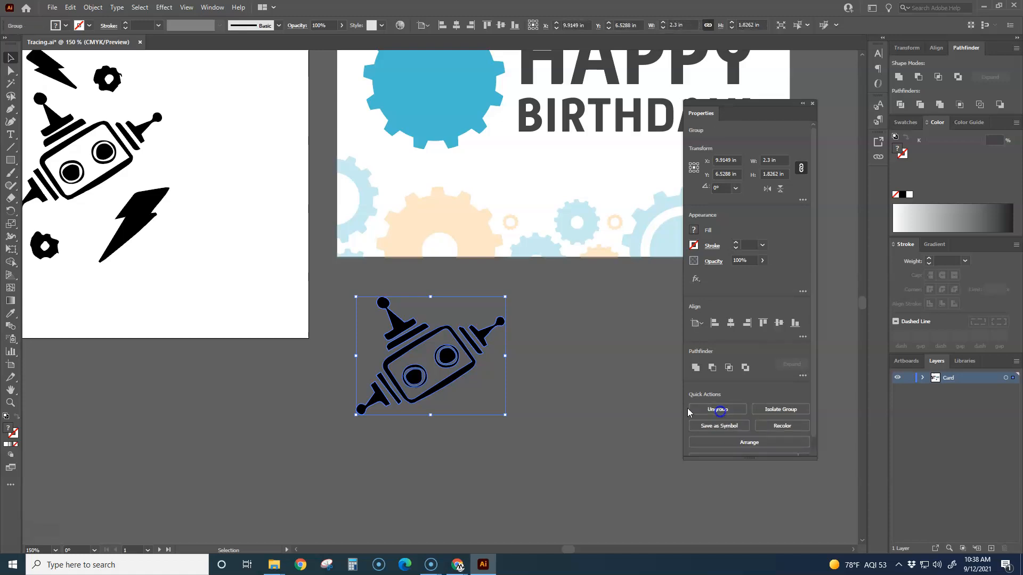
pyautogui.click(506, 445)
# Step: Move the grouped robot onto the centre of the large blue gear on the birthday card and deselect it
pyautogui.press('space')
pyautogui.moveTo(558, 339); pyautogui.dragTo(477, 495)
pyautogui.moveTo(381, 485); pyautogui.dragTo(388, 210)
pyautogui.moveTo(337, 255); pyautogui.dragTo(356, 237)
pyautogui.click(394, 326)
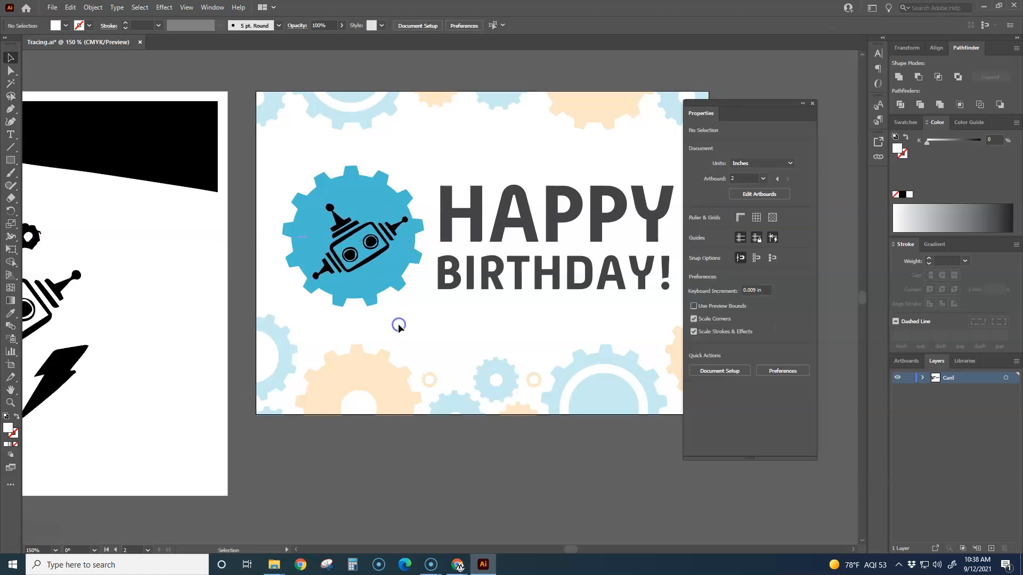
# Step: Examine the robot's eyes and curved outlines against the blue gear, and look over the whole card layout
pyautogui.scroll(5, 340, 240)
pyautogui.scroll(-3, 343, 258)
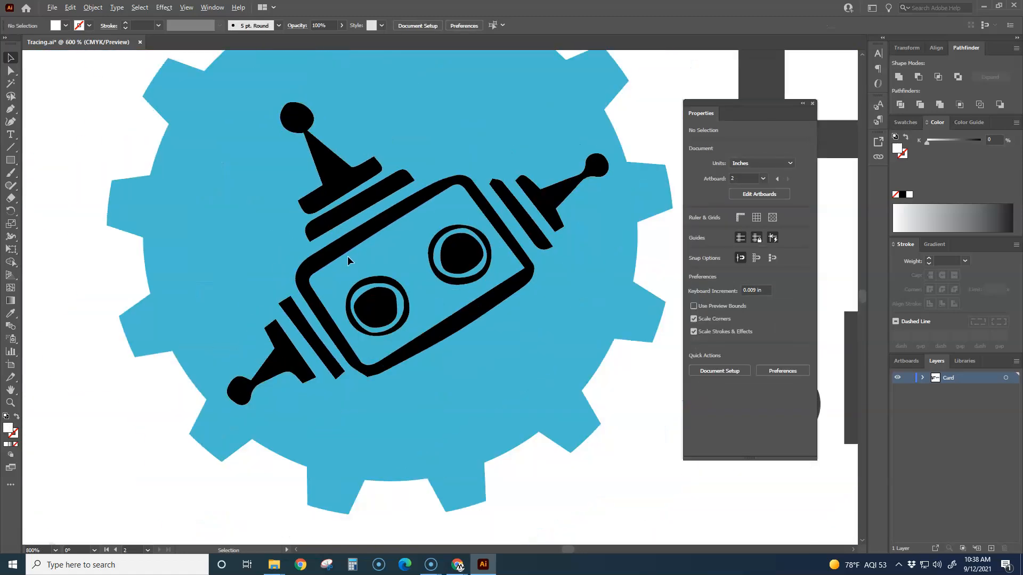
pyautogui.scroll(5, 462, 266)
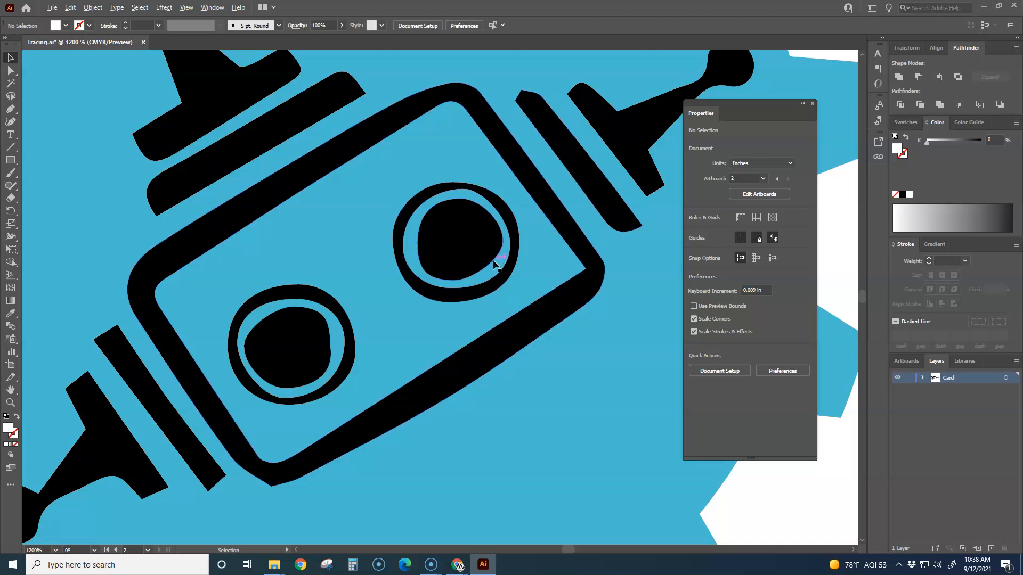
pyautogui.scroll(-3, 496, 266)
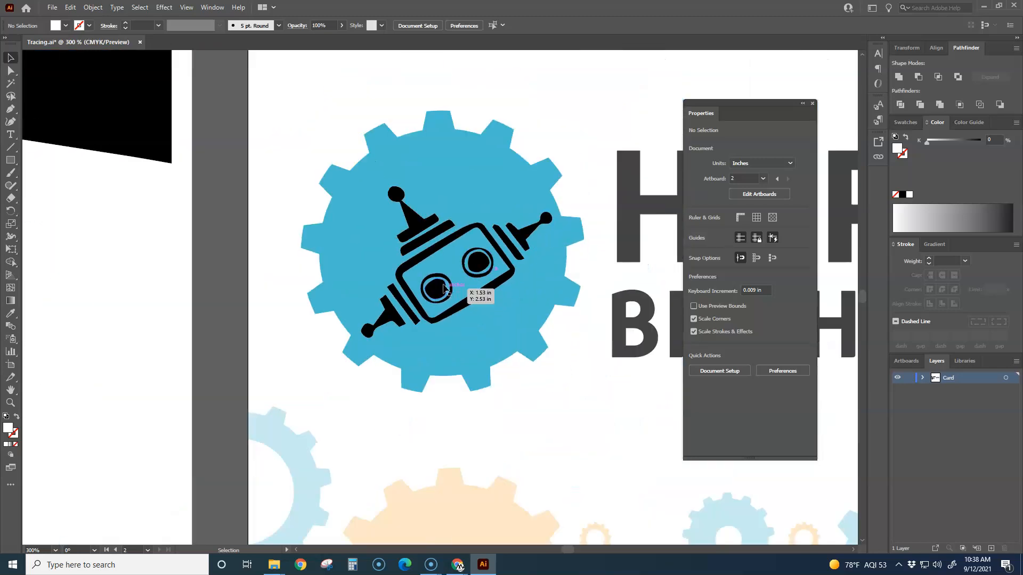
pyautogui.scroll(3, 480, 285)
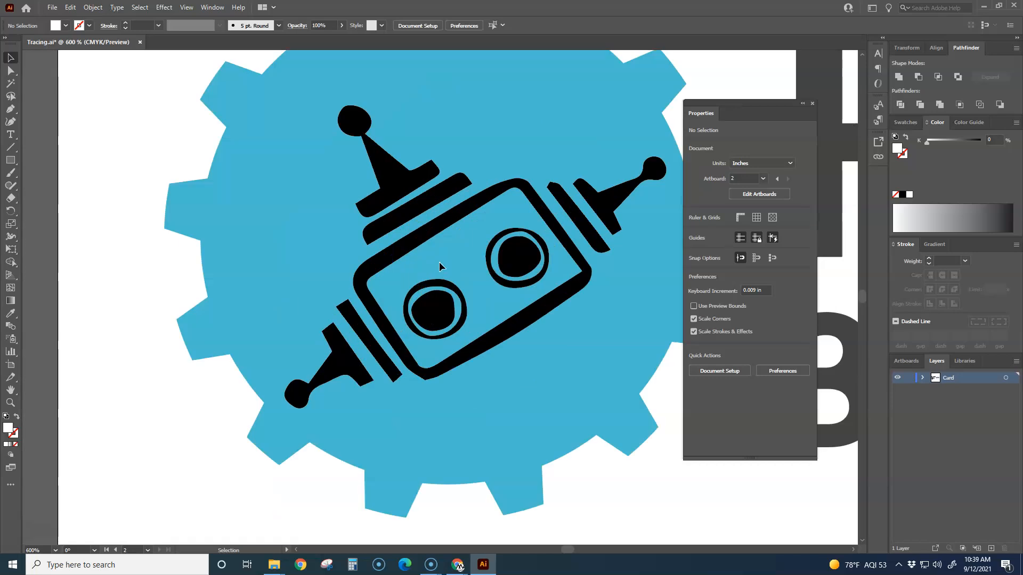
pyautogui.scroll(8, 347, 270)
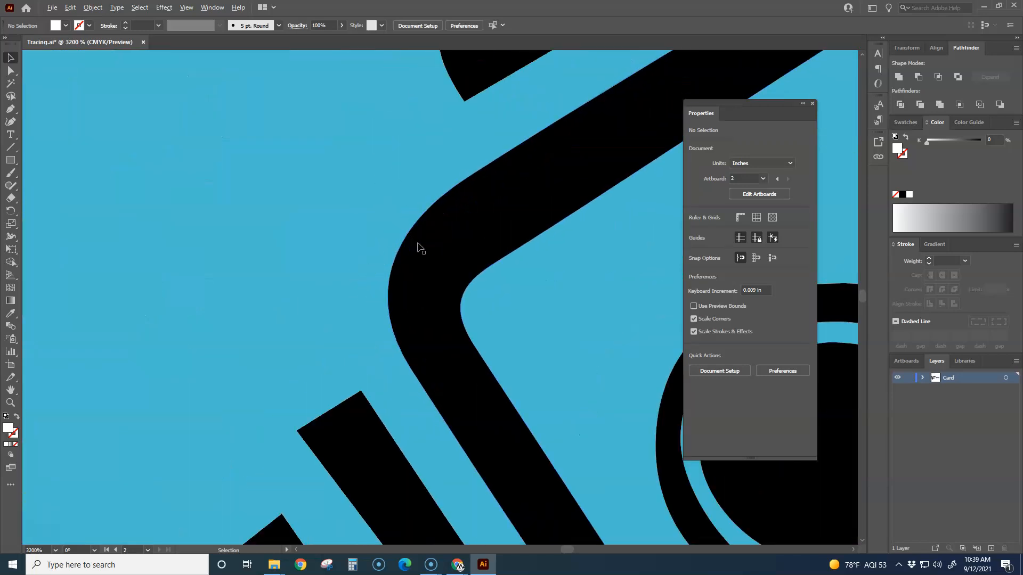
pyautogui.scroll(2, 420, 248)
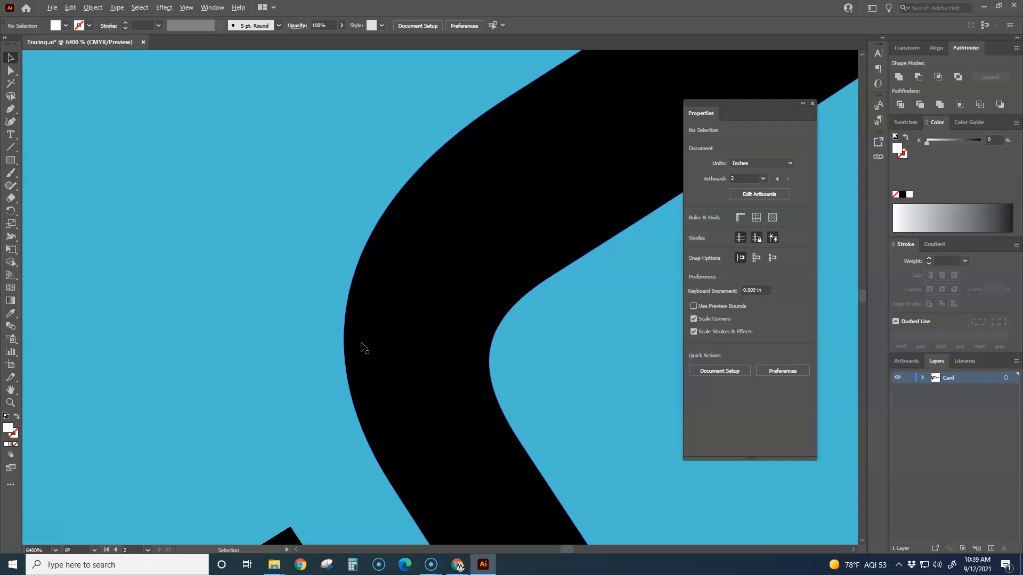
pyautogui.scroll(-10, 364, 347)
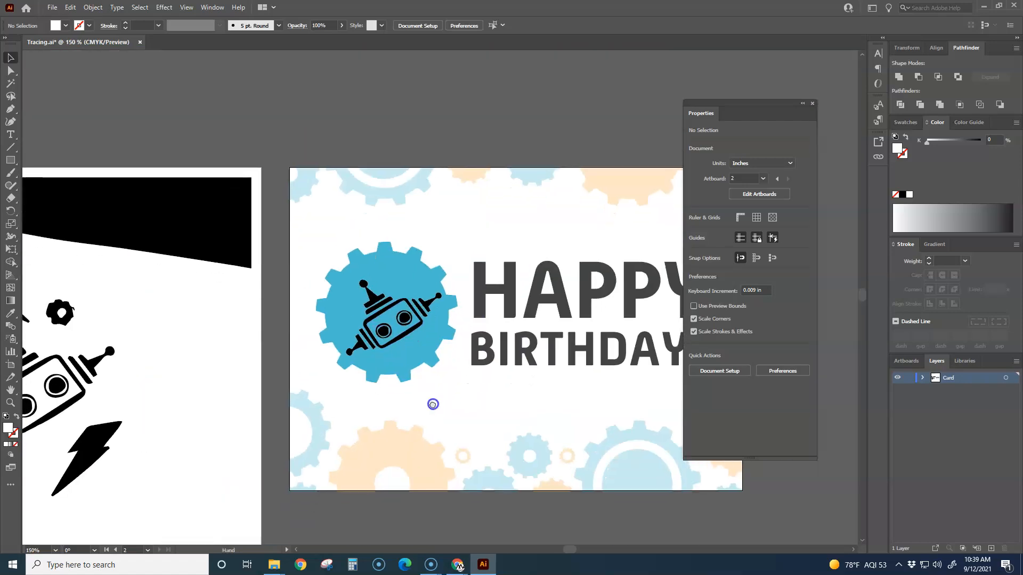
pyautogui.moveTo(433, 404); pyautogui.dragTo(443, 348)
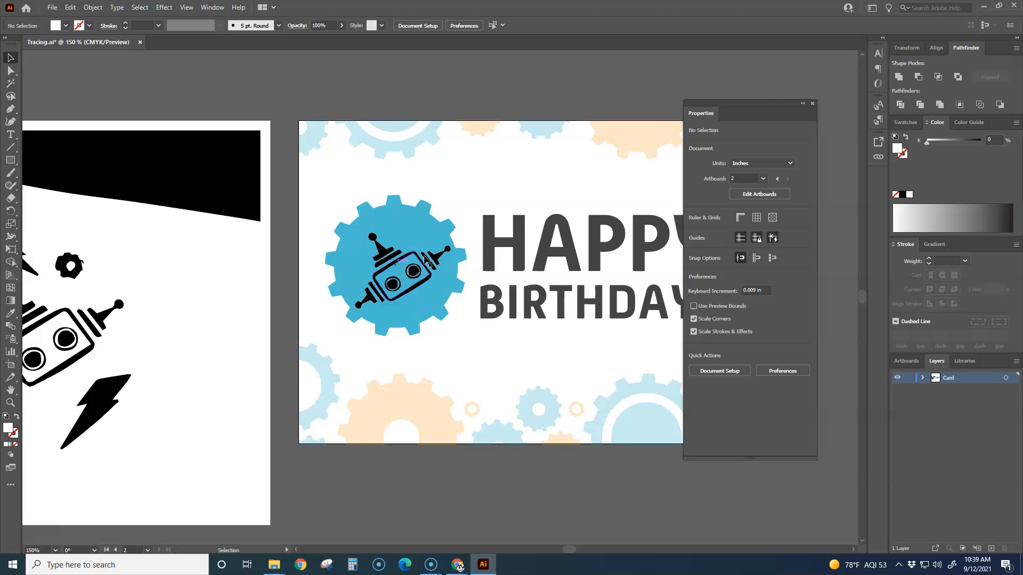
pyautogui.scroll(-2, 414, 333)
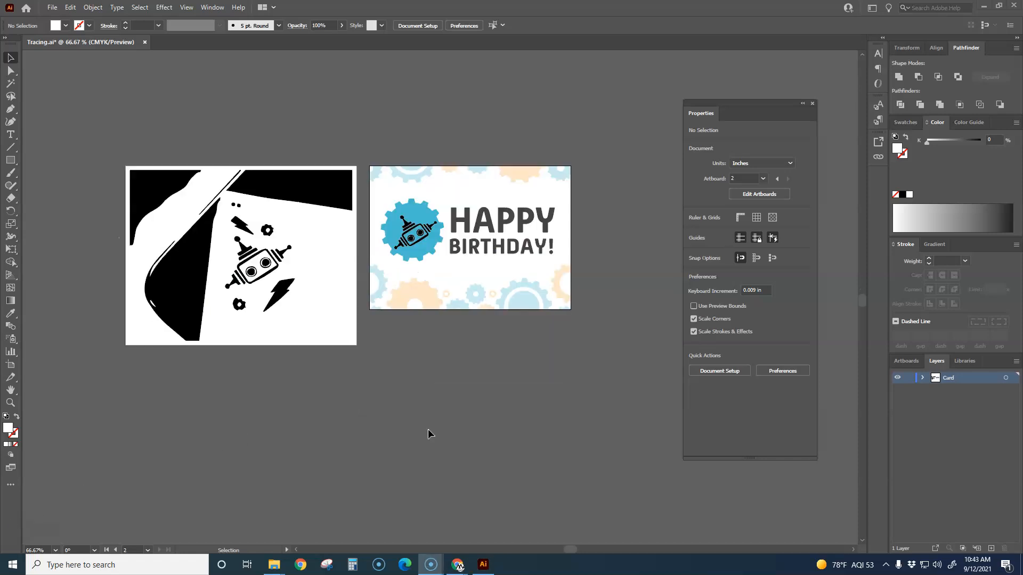
pyautogui.scroll(1, 430, 429)
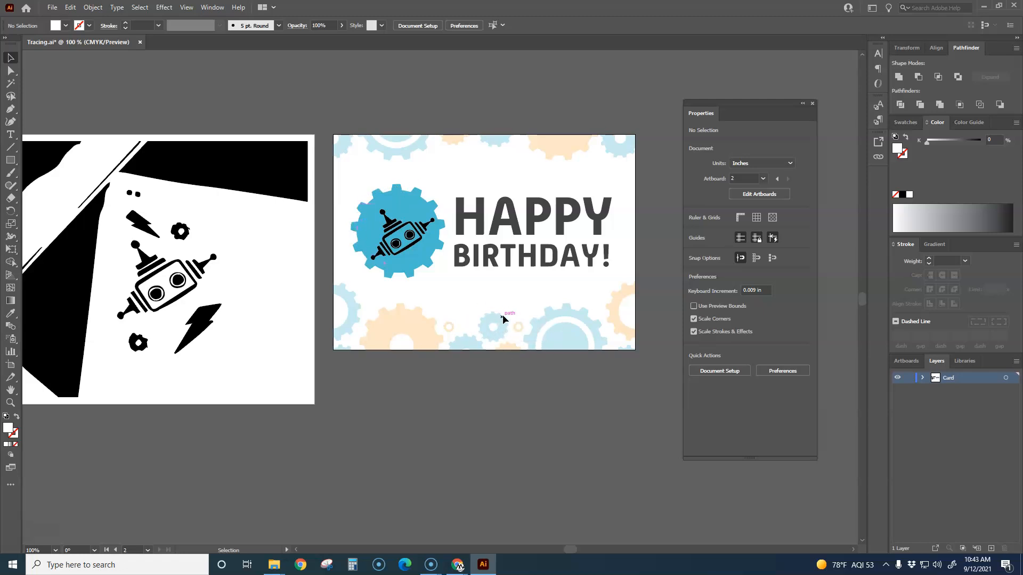
# Step: Delete the entire traced sketch artwork from the artboard beside the birthday card
pyautogui.keyDown('alt'); pyautogui.scroll(-2, 441, 320); pyautogui.keyUp('alt')
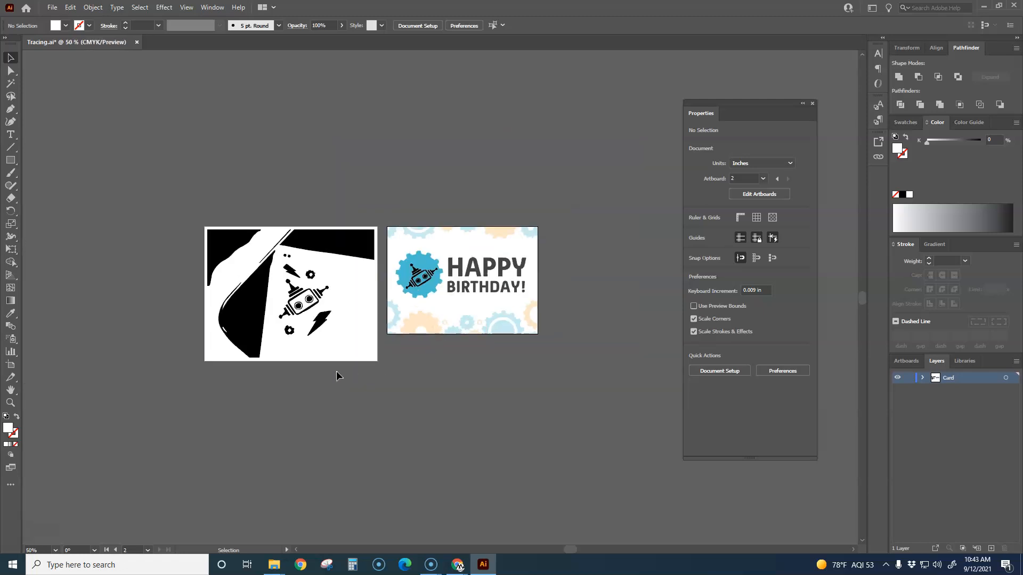
pyautogui.moveTo(150, 189); pyautogui.dragTo(385, 414)
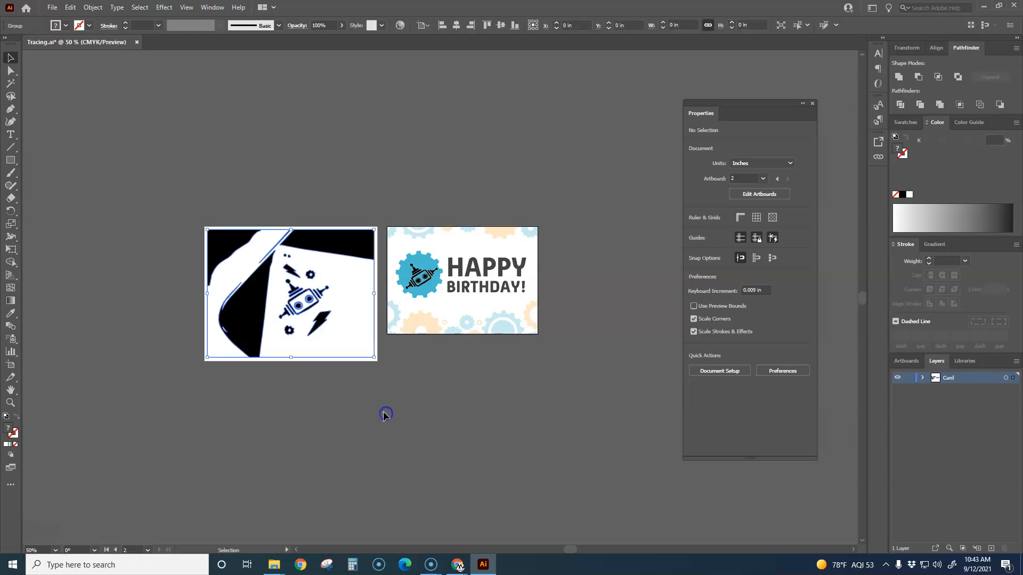
pyautogui.press('Delete')
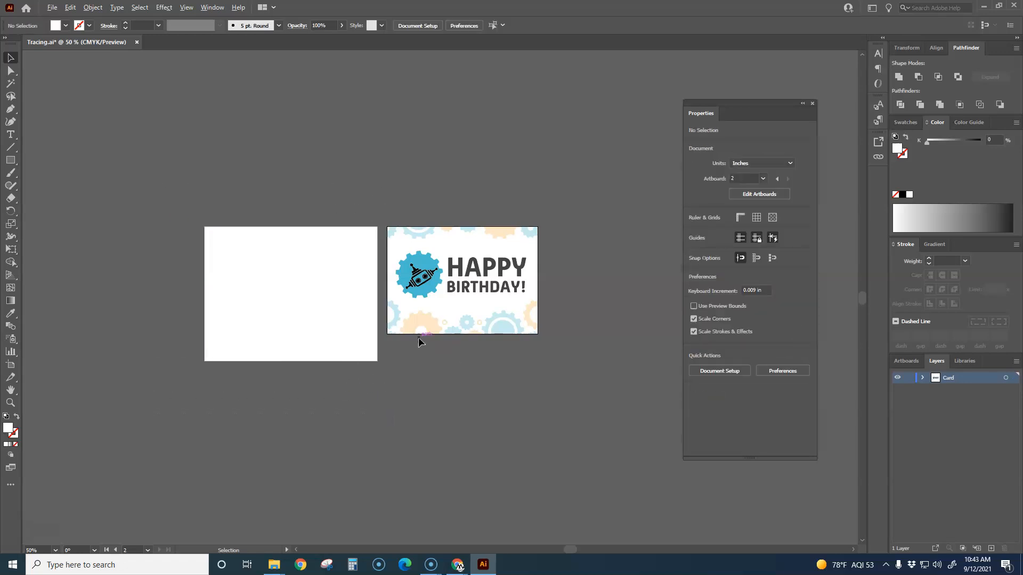
# Step: Activate the empty artboard and draw a circle about 2.57 in wide near its centre with the Ellipse tool
pyautogui.keyDown('alt'); pyautogui.scroll(3, 419, 339); pyautogui.keyUp('alt')
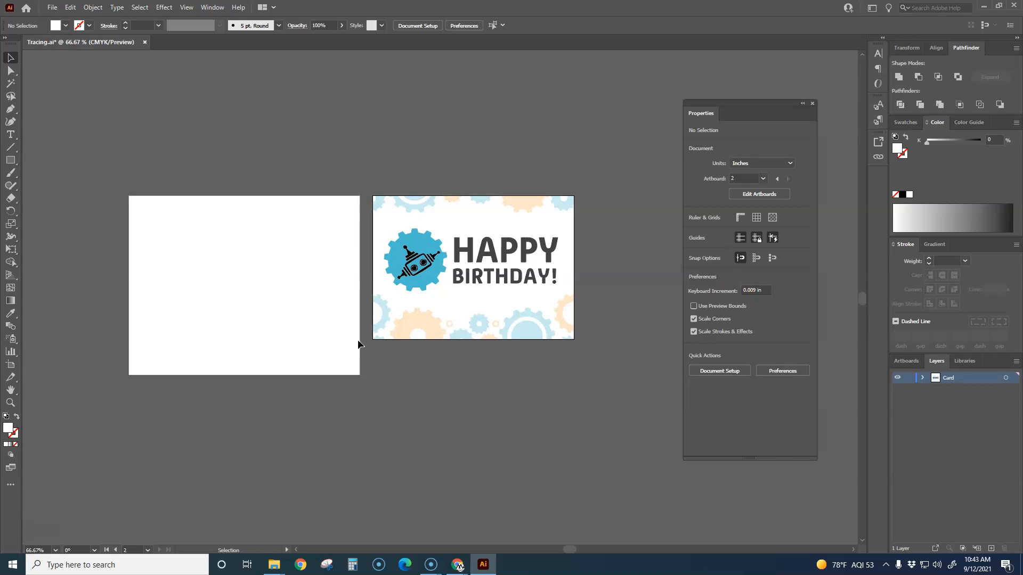
pyautogui.click(179, 198)
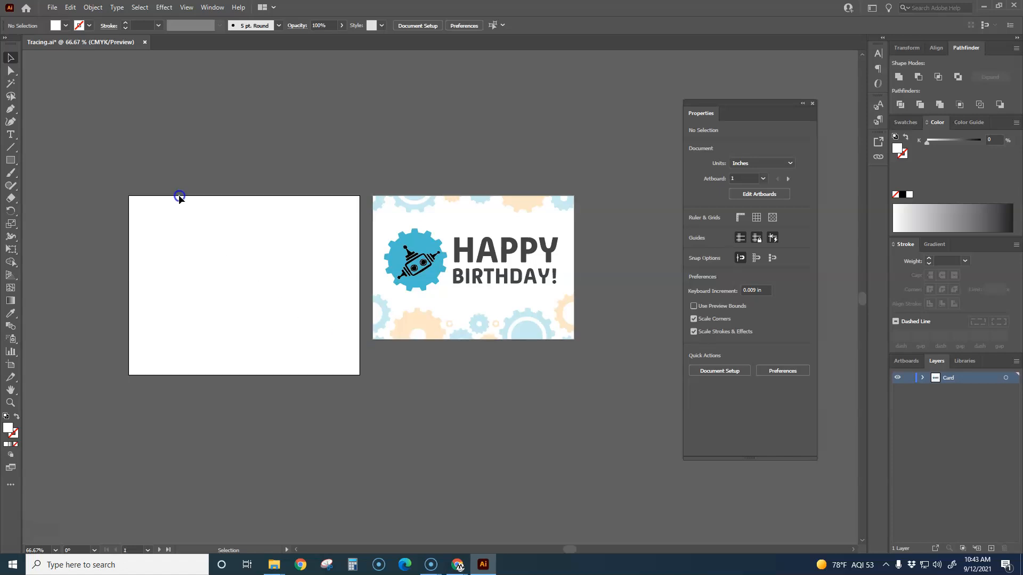
pyautogui.scroll(1, 388, 358)
pyautogui.moveTo(388, 358); pyautogui.dragTo(423, 399)
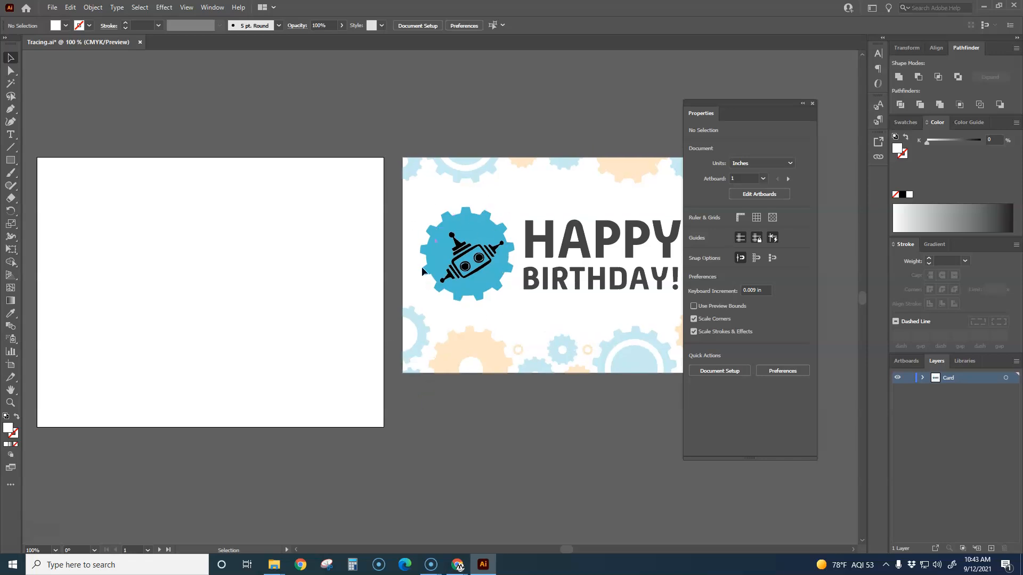
pyautogui.moveTo(10, 160); pyautogui.dragTo(66, 186)
pyautogui.moveTo(159, 256); pyautogui.dragTo(268, 367)
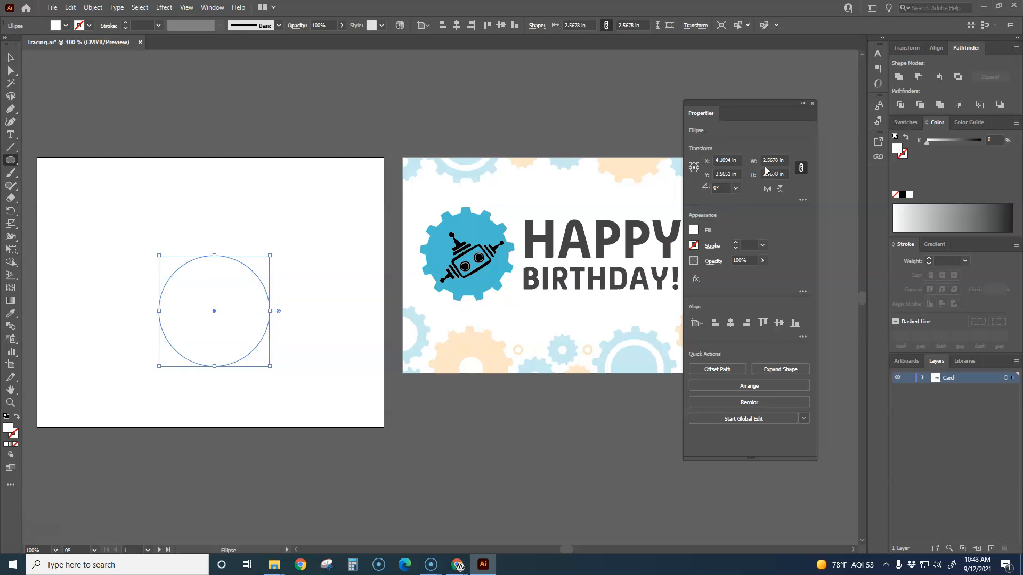
# Step: Set the circle's width and height to 2.5 in
pyautogui.click(783, 162)
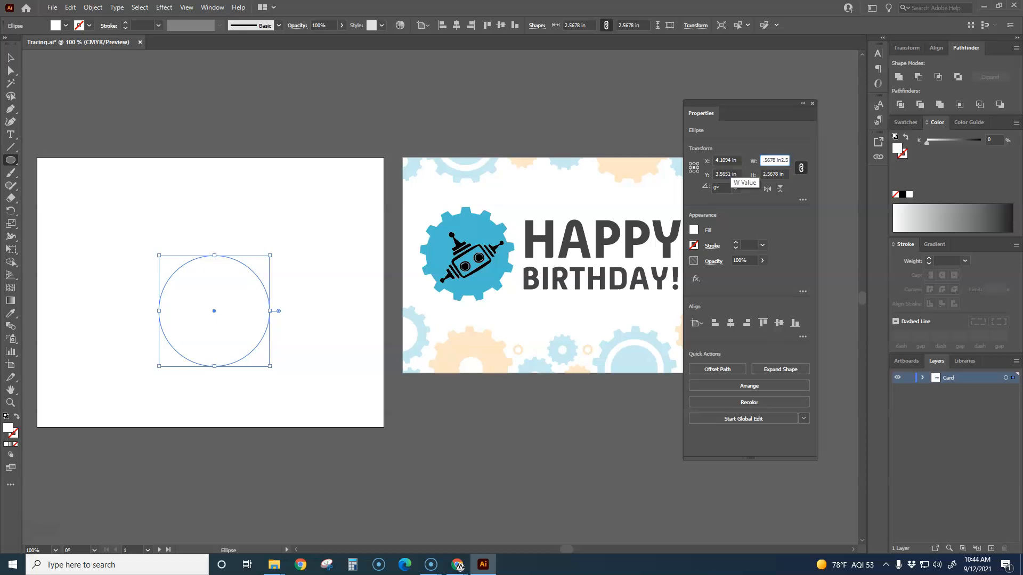
pyautogui.press('BackSpace')
pyautogui.press('BackSpace')
pyautogui.press('BackSpace')
pyautogui.click(785, 175)
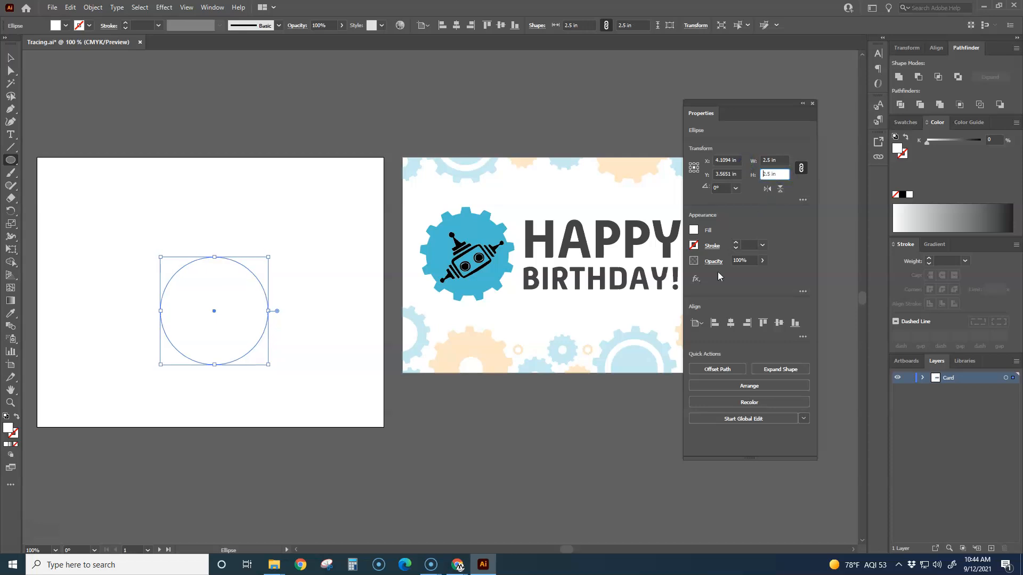
# Step: Move the circle higher on the artboard and give it the default white fill and 1 pt black stroke
pyautogui.click(10, 57)
pyautogui.click(139, 122)
pyautogui.moveTo(267, 319); pyautogui.dragTo(272, 280)
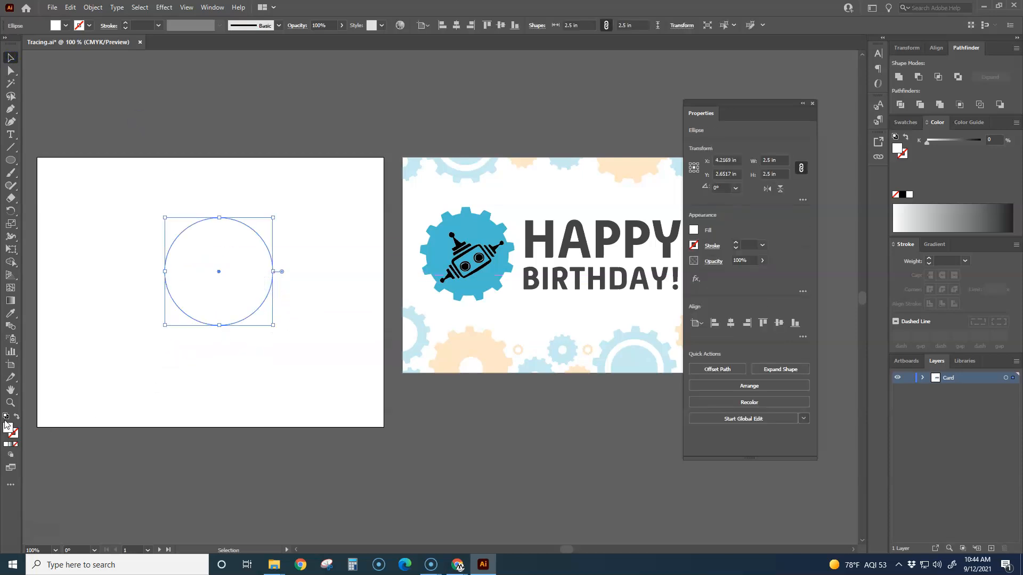
pyautogui.click(6, 416)
pyautogui.click(163, 470)
# Step: Draw a small square about 0.23 in wide above the circle with the Rectangle tool
pyautogui.scroll(1, 187, 333)
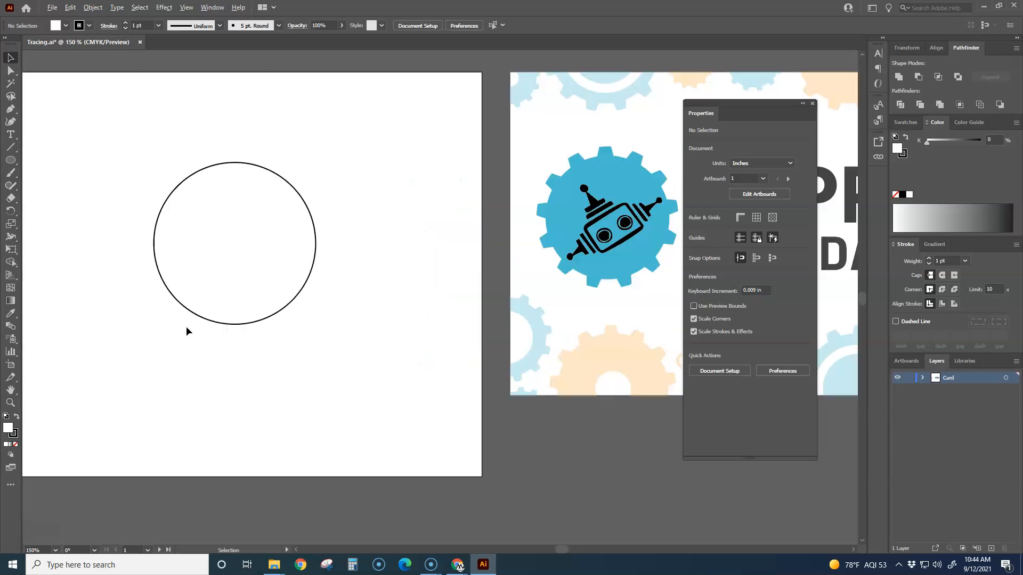
pyautogui.moveTo(287, 340); pyautogui.dragTo(279, 356)
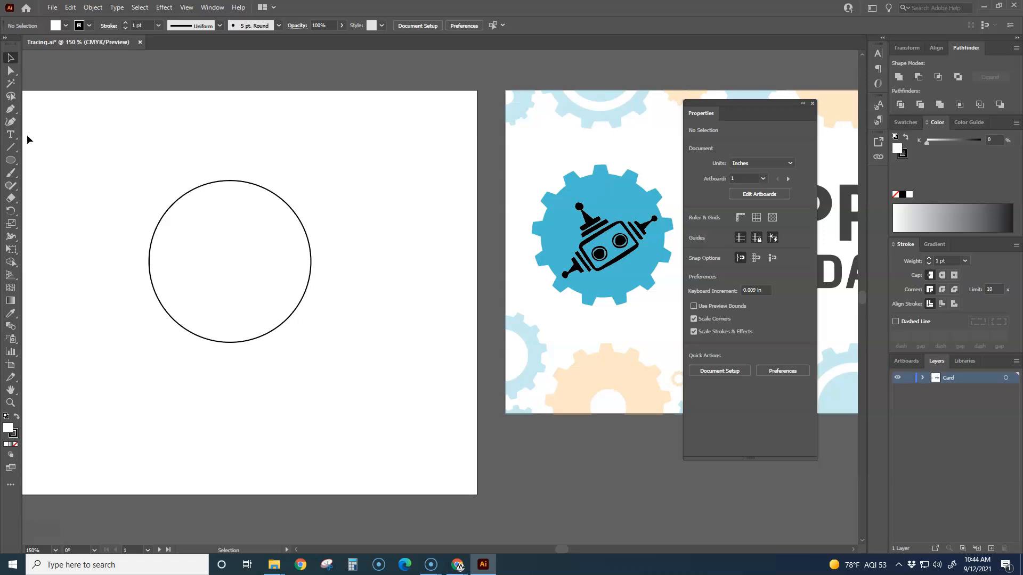
pyautogui.moveTo(11, 160); pyautogui.dragTo(62, 161)
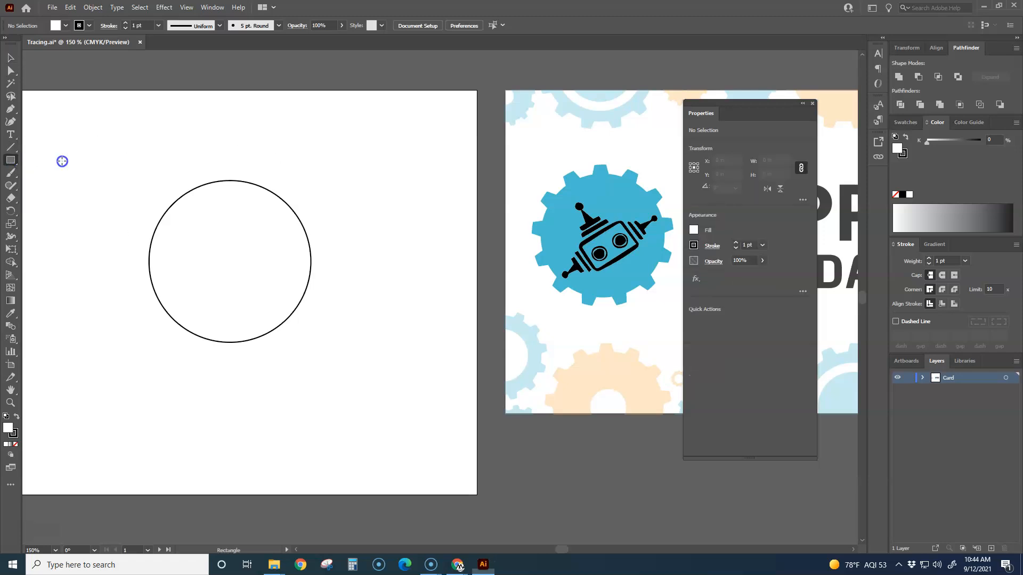
pyautogui.moveTo(244, 143); pyautogui.dragTo(259, 158)
# Step: Select the lower anchor points of the small square above the circle with the Direct Selection tool
pyautogui.scroll(3, 200, 156)
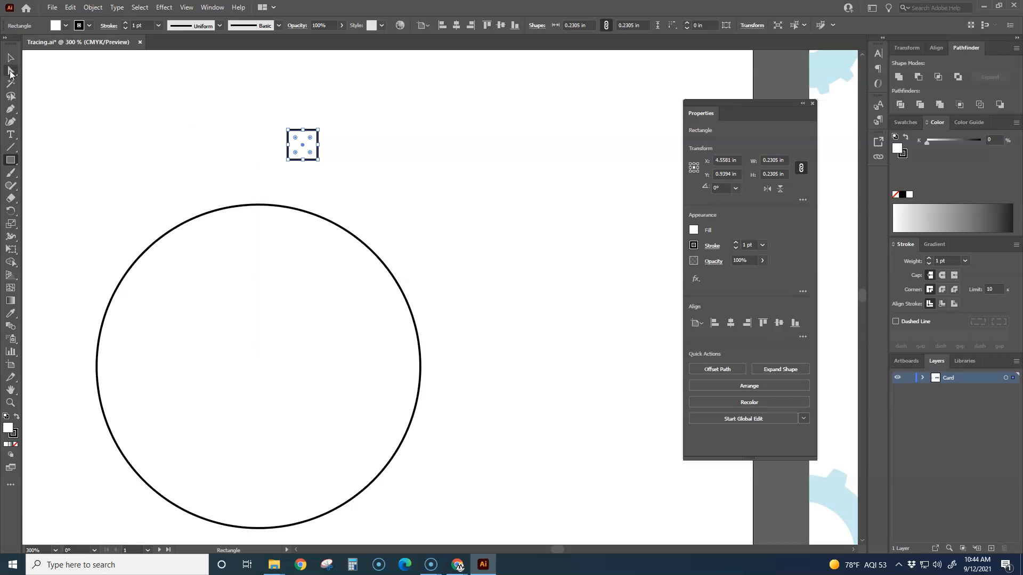
pyautogui.click(10, 72)
pyautogui.moveTo(266, 151); pyautogui.dragTo(338, 180)
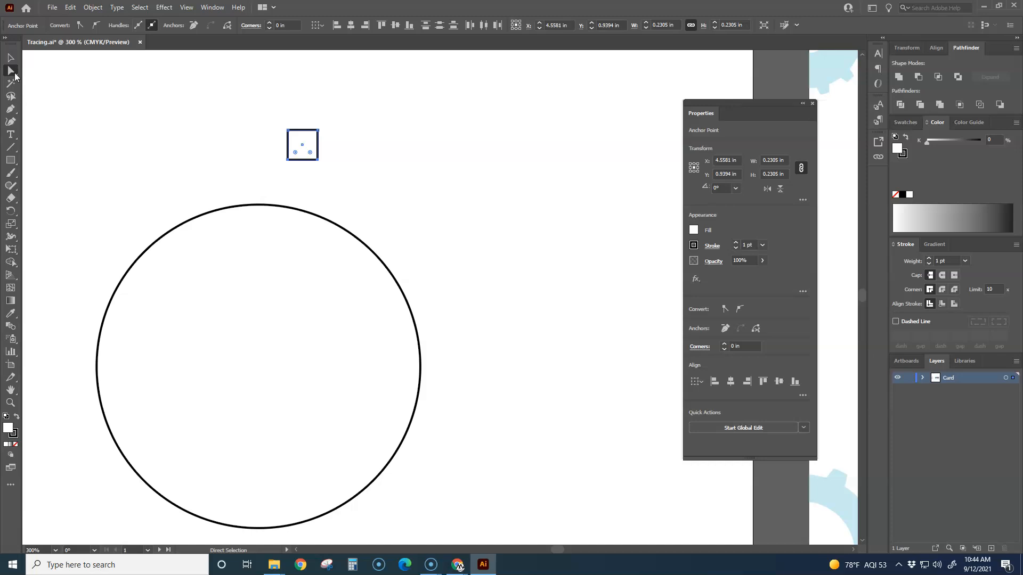
pyautogui.moveTo(249, 143); pyautogui.dragTo(364, 181)
pyautogui.scroll(4, 263, 132)
pyautogui.click(208, 235)
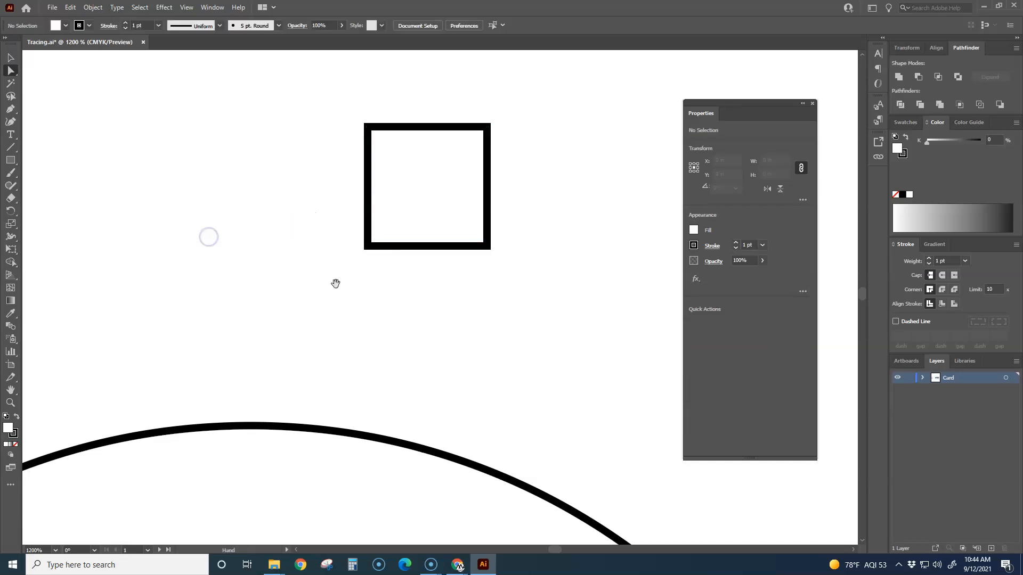
pyautogui.moveTo(354, 303); pyautogui.dragTo(228, 304)
pyautogui.moveTo(203, 223); pyautogui.dragTo(405, 293)
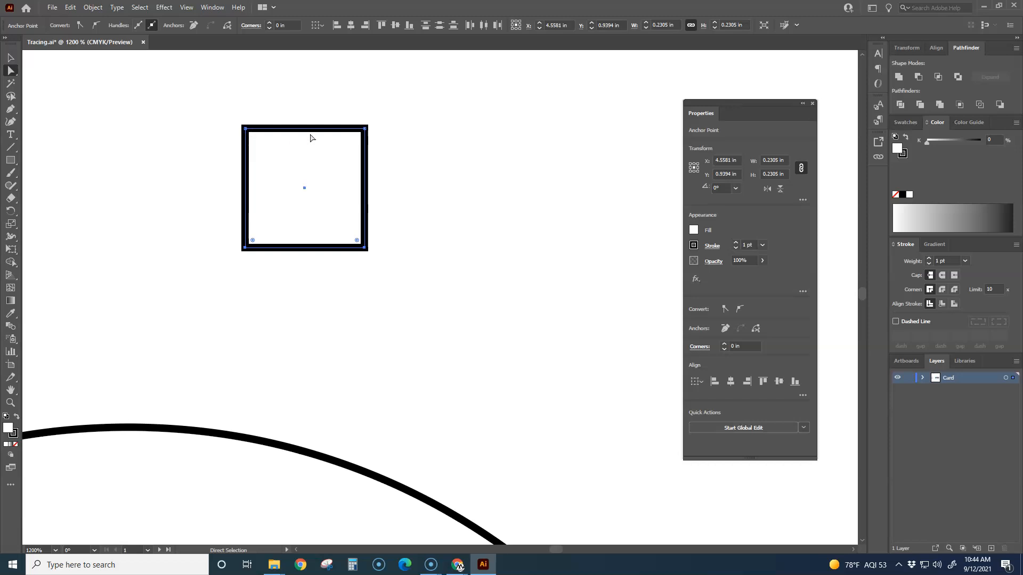
pyautogui.scroll(-4, 392, 213)
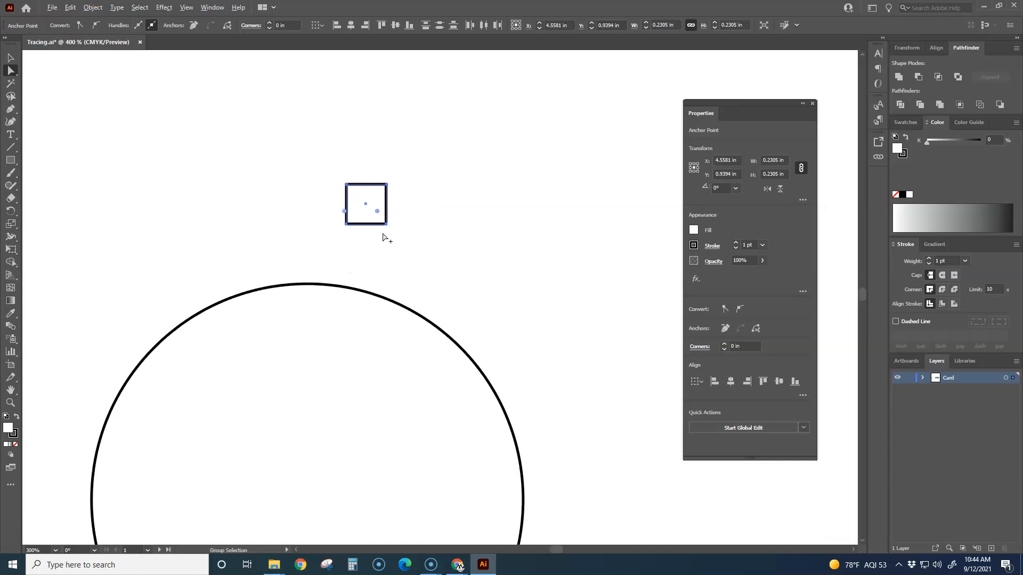
pyautogui.scroll(5, 382, 237)
pyautogui.scroll(-2, 360, 236)
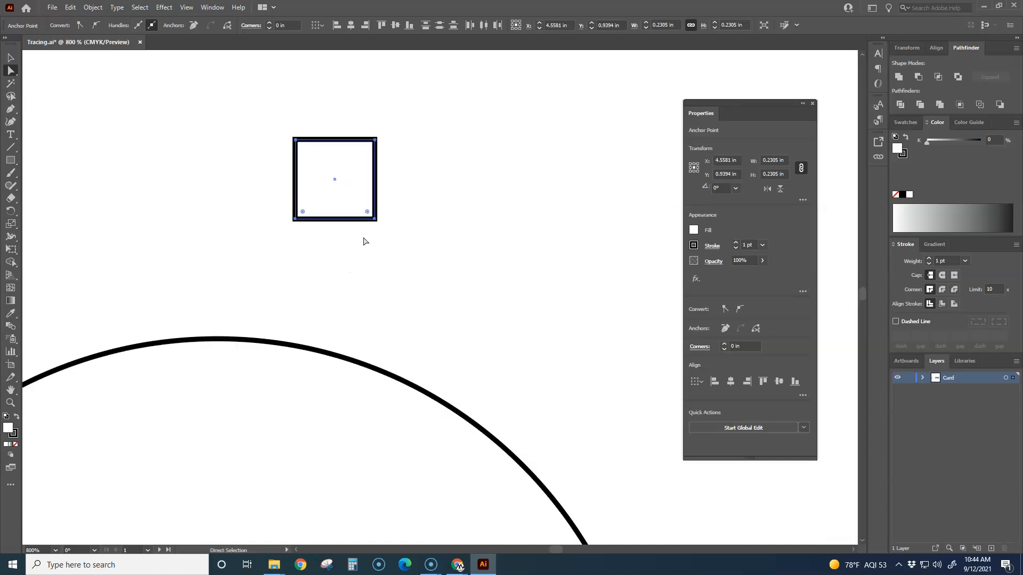
pyautogui.moveTo(375, 220); pyautogui.dragTo(395, 240)
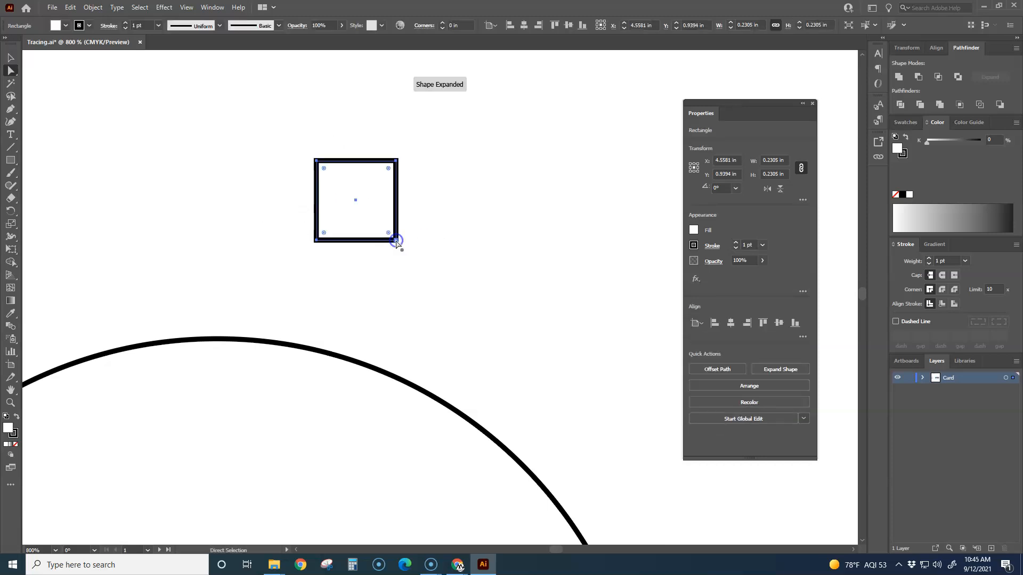
pyautogui.hotkey('ctrl', 'z')
pyautogui.moveTo(257, 206); pyautogui.dragTo(395, 232)
pyautogui.hotkey('ctrl', 'z')
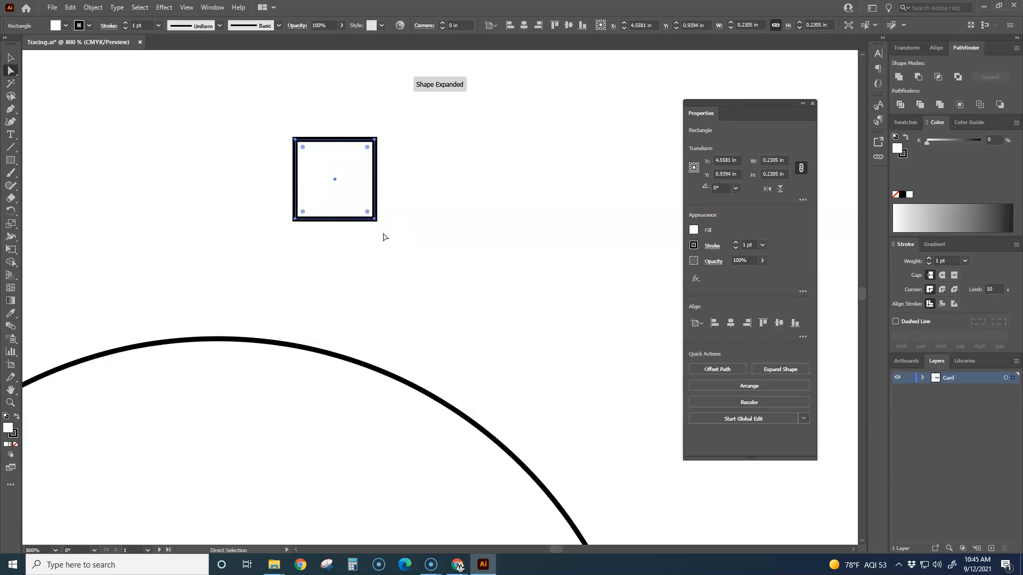
# Step: Pull only the square's lower-right anchor point horizontally outward to about X 4.75 in, slanting that side
pyautogui.click(375, 231)
pyautogui.click(376, 221)
pyautogui.moveTo(377, 224); pyautogui.dragTo(402, 222)
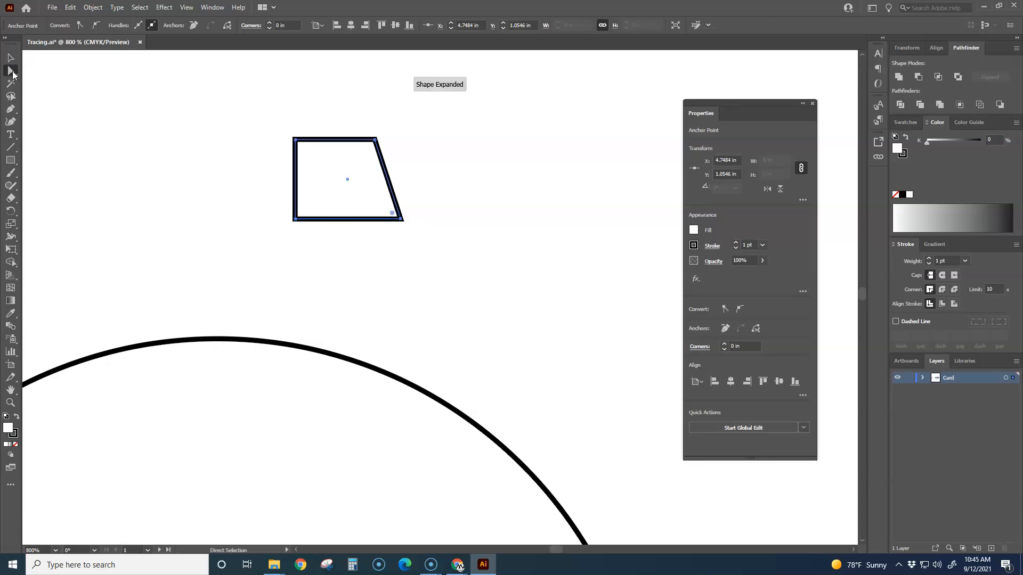
# Step: Narrow the slanted shape from its straight left side to about 0.09 in wide, keeping its height
pyautogui.click(12, 57)
pyautogui.click(125, 134)
pyautogui.click(296, 170)
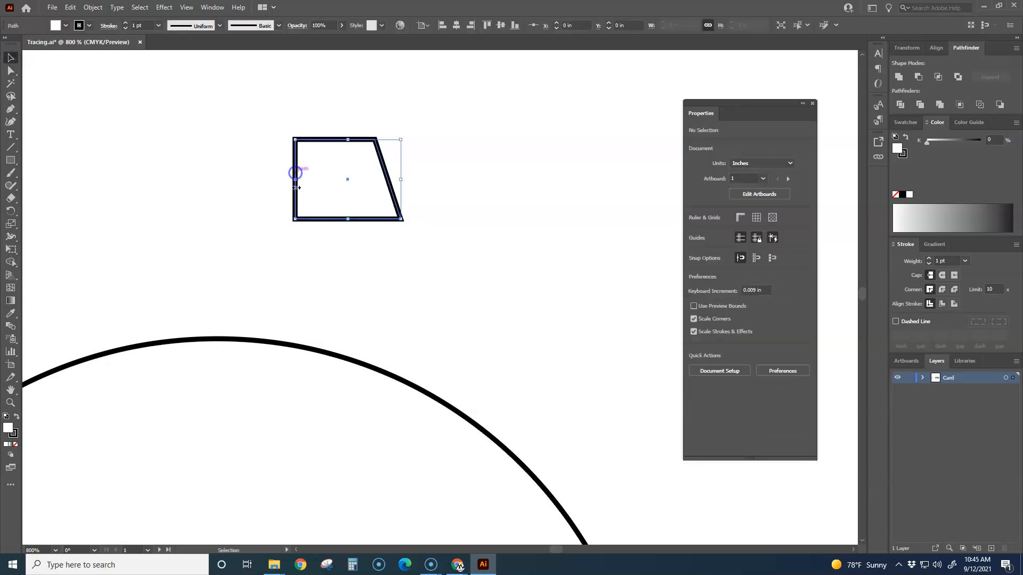
pyautogui.moveTo(297, 181); pyautogui.dragTo(364, 179)
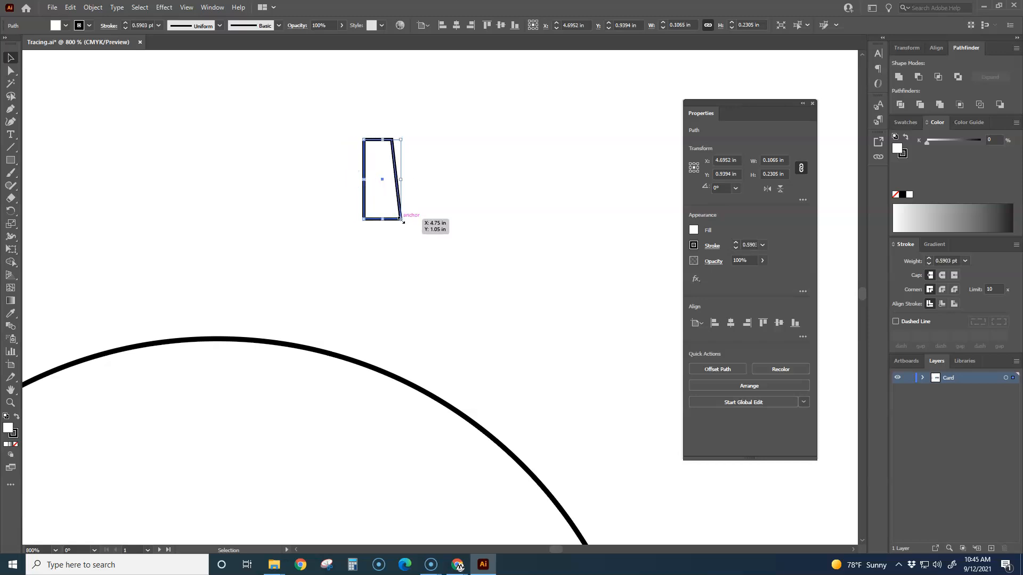
pyautogui.click(302, 205)
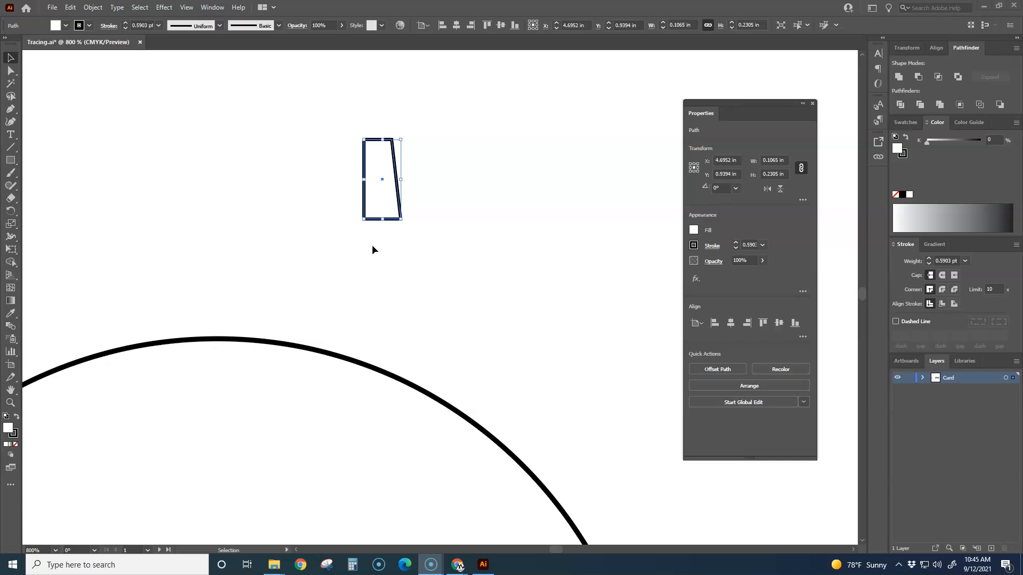
pyautogui.moveTo(366, 182); pyautogui.dragTo(369, 180)
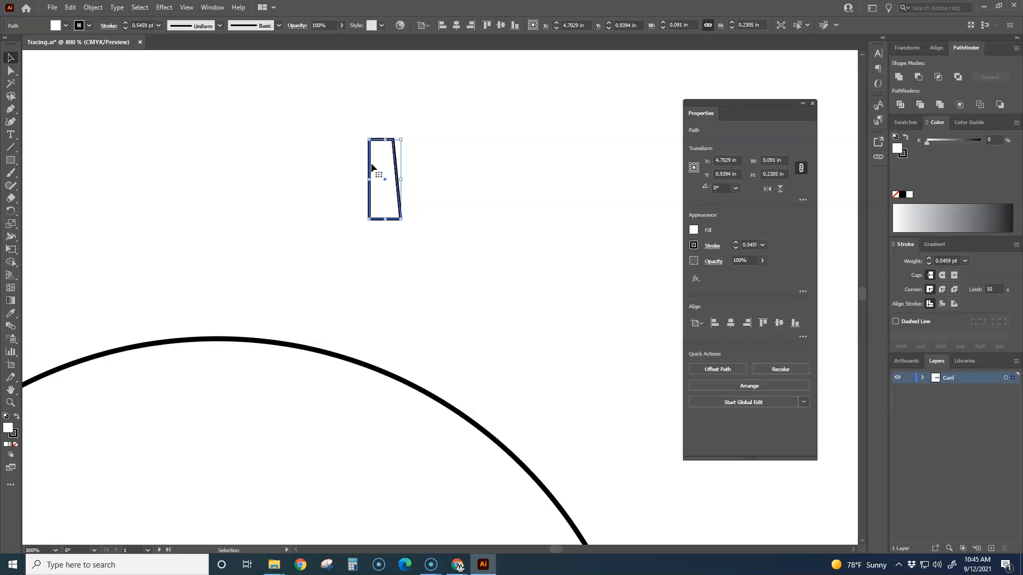
# Step: Shift the narrow shape's upper-right anchor point slightly inward with Direct Selection to steepen the taper
pyautogui.click(15, 69)
pyautogui.click(244, 153)
pyautogui.click(382, 140)
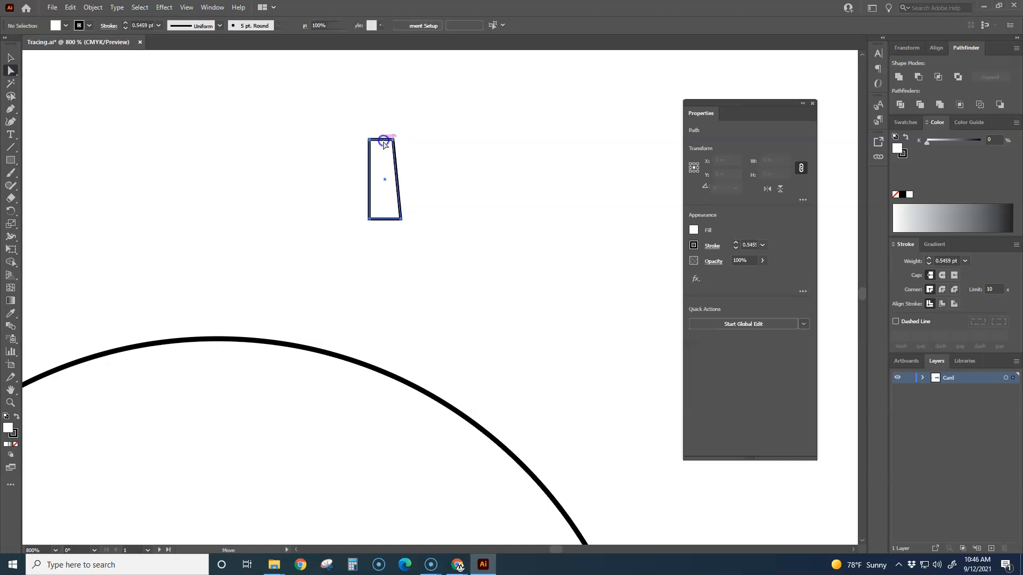
pyautogui.moveTo(393, 142); pyautogui.dragTo(387, 139)
pyautogui.click(438, 189)
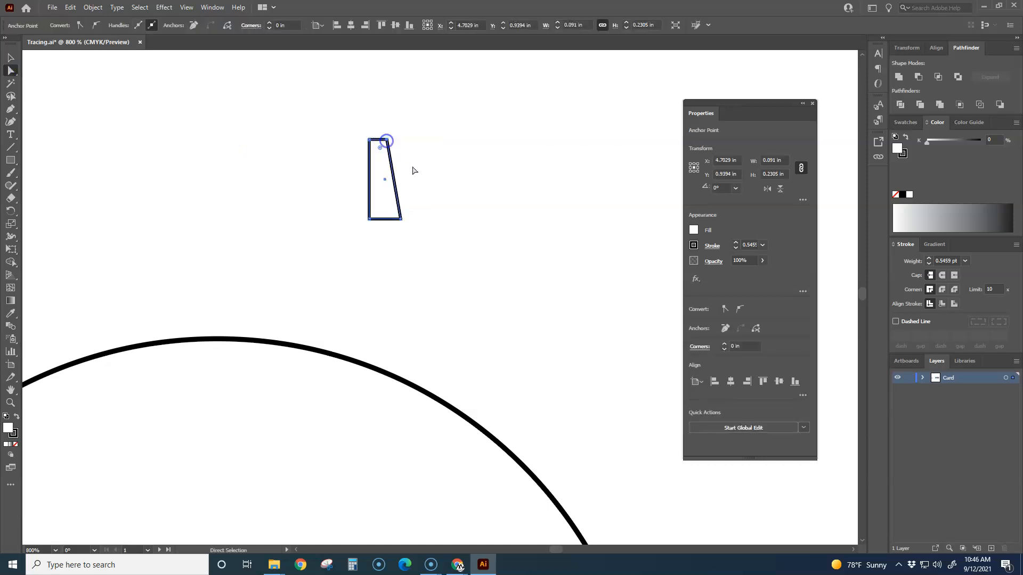
# Step: Reflect the half tooth across the vertical axis as a copy
pyautogui.press('v')
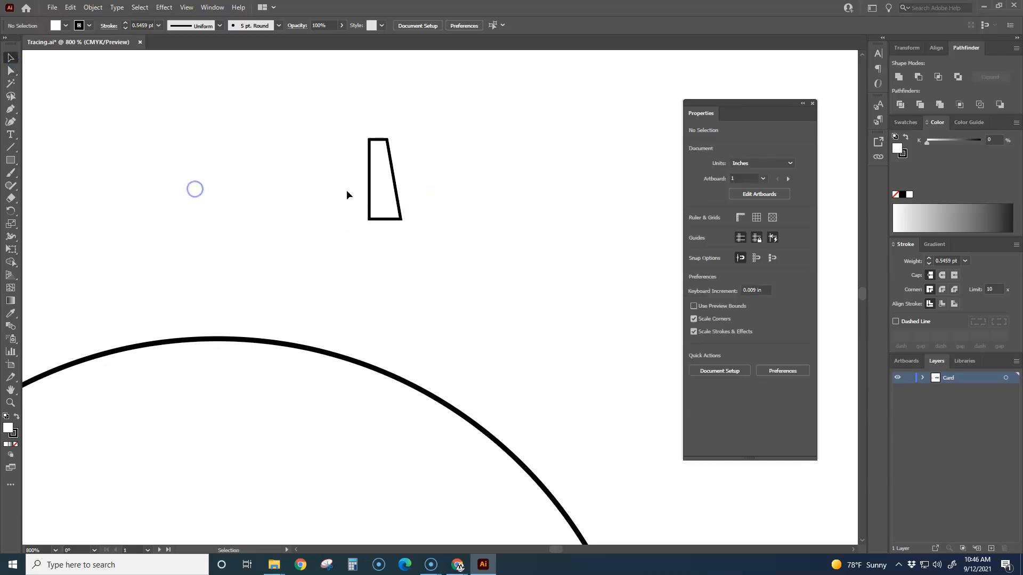
pyautogui.click(369, 192)
pyautogui.click(93, 7)
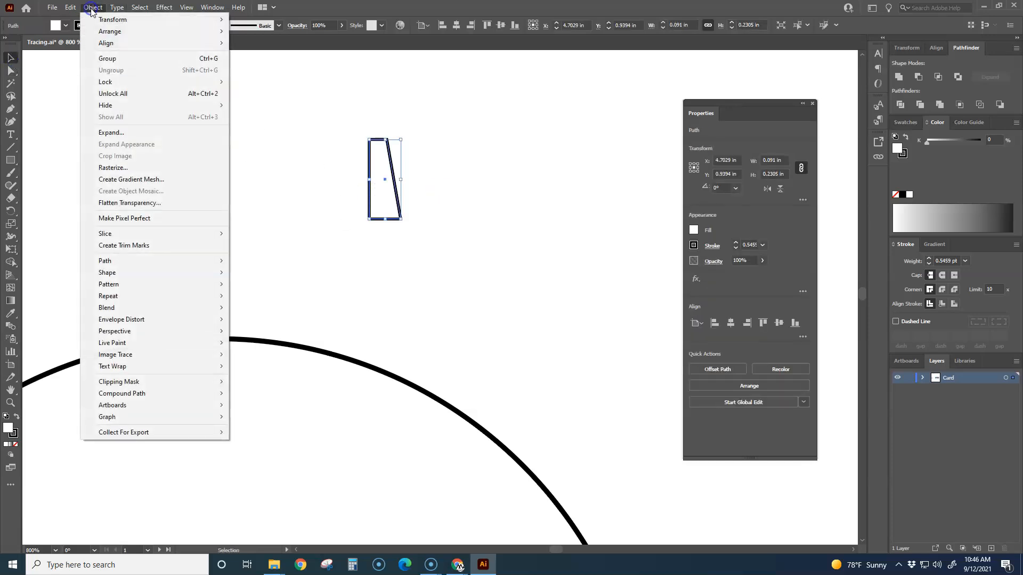
pyautogui.moveTo(111, 19)
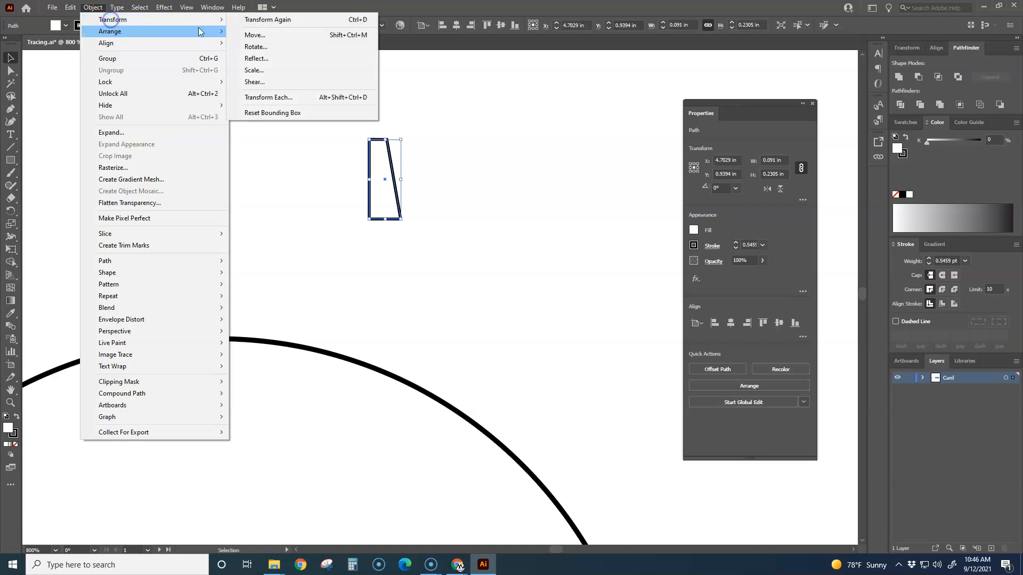
pyautogui.click(273, 58)
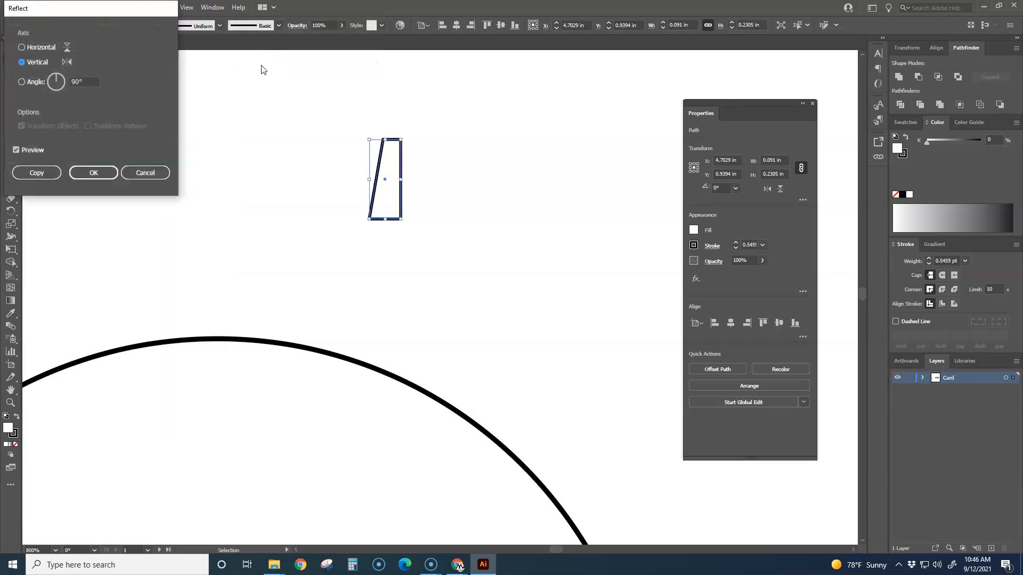
pyautogui.click(44, 174)
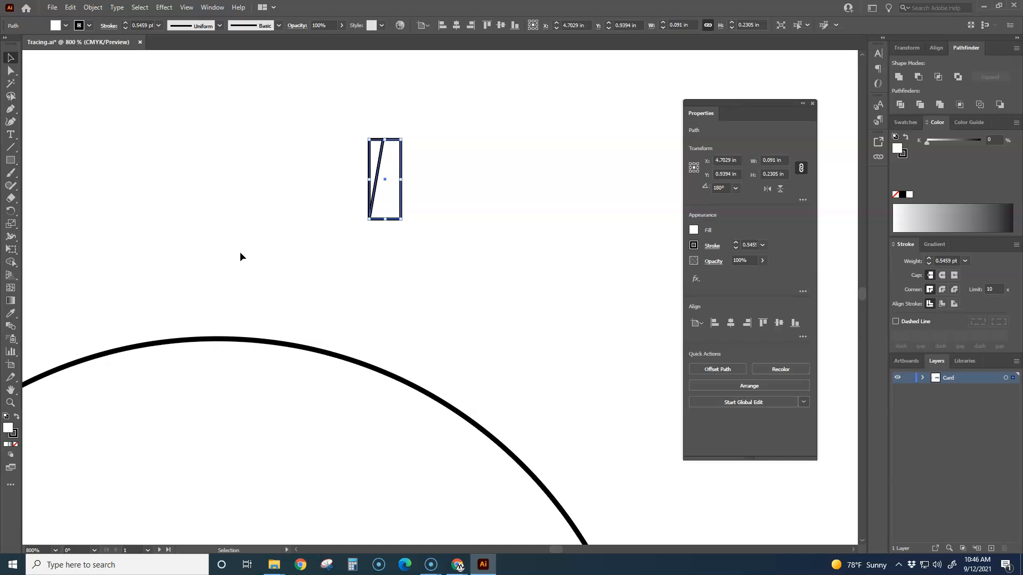
# Step: Nudge the mirrored copy to the left of the original so the straight edges overlap and form a symmetrical trapezoid
pyautogui.press('Left')
pyautogui.press('Left')
pyautogui.press('Left')
pyautogui.press('Left')
pyautogui.press('Left')
pyautogui.press('Left')
pyautogui.press('Left')
pyautogui.press('Left')
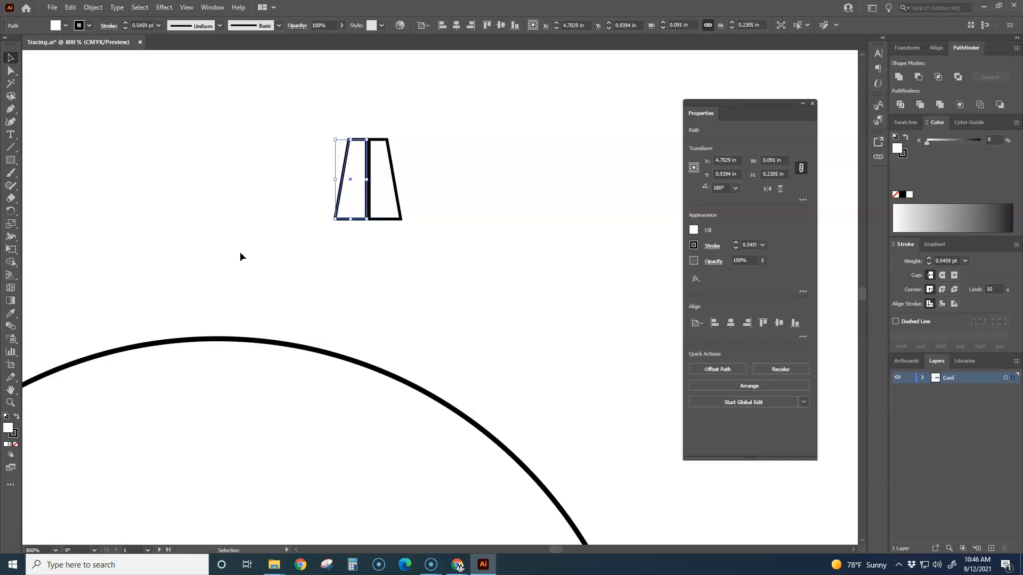
pyautogui.press('Right')
pyautogui.press('Right')
pyautogui.press('Right')
pyautogui.press('Right')
pyautogui.press('Right')
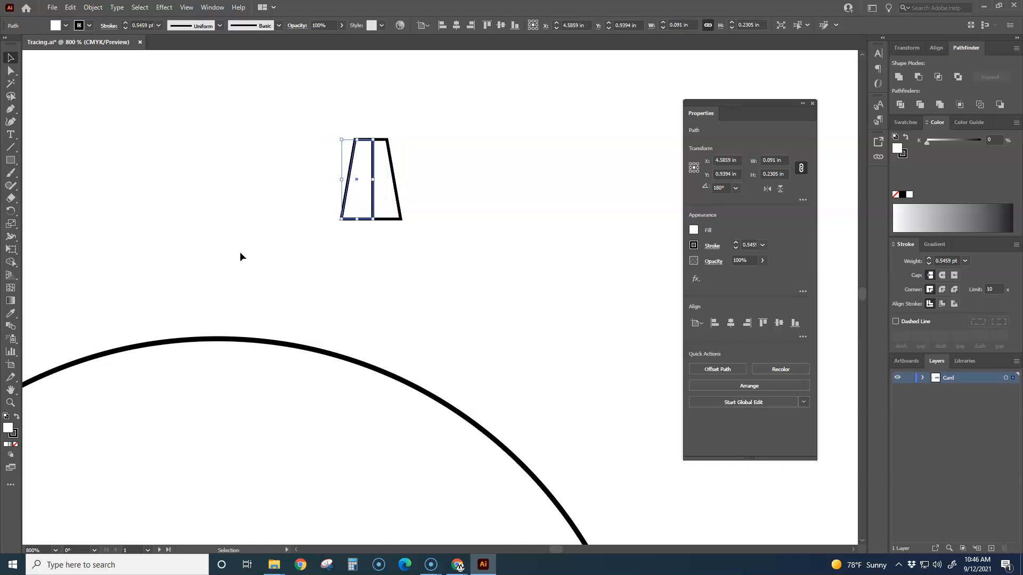
pyautogui.press('Right')
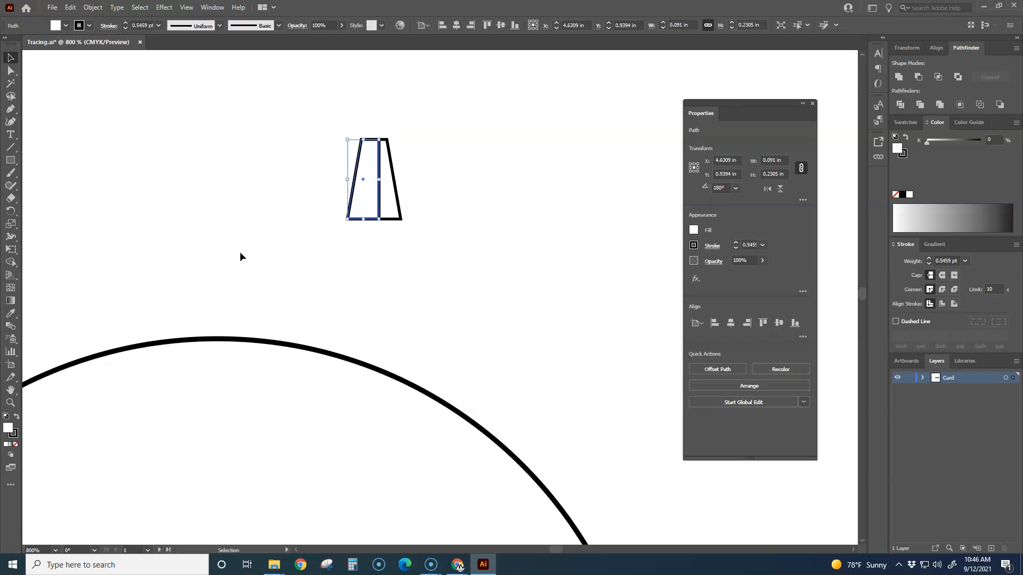
pyautogui.click(357, 284)
# Step: Unite the two tooth halves into a single shape and move it just above the top of the circle
pyautogui.moveTo(309, 110); pyautogui.dragTo(429, 231)
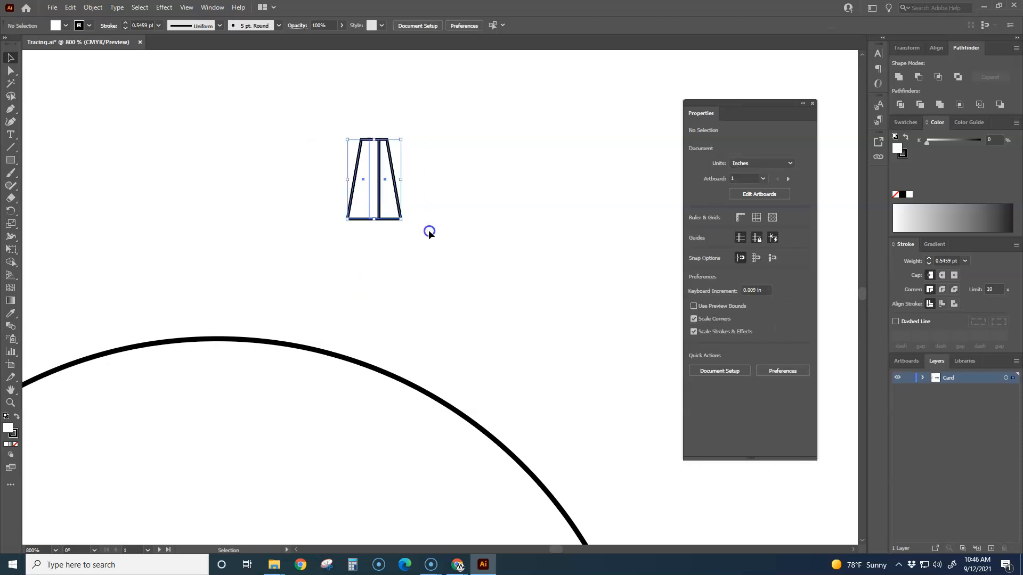
pyautogui.click(897, 76)
pyautogui.click(532, 266)
pyautogui.moveTo(383, 219); pyautogui.dragTo(242, 307)
# Step: Widen the trapezoid tooth to about 0.27 in without changing its height
pyautogui.hotkey('ctrl', '1')
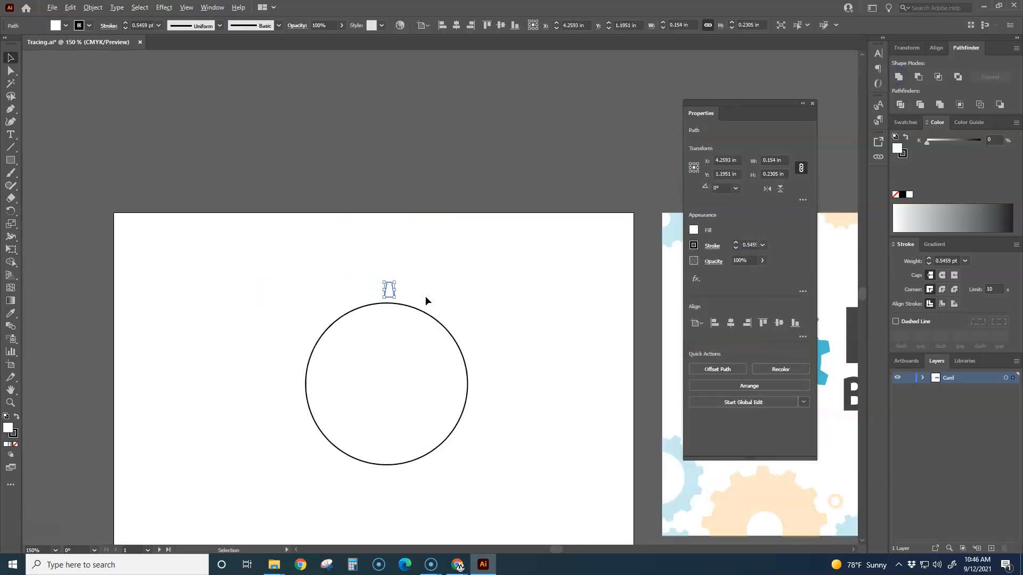
pyautogui.moveTo(494, 346); pyautogui.dragTo(313, 248)
pyautogui.scroll(1, 406, 279)
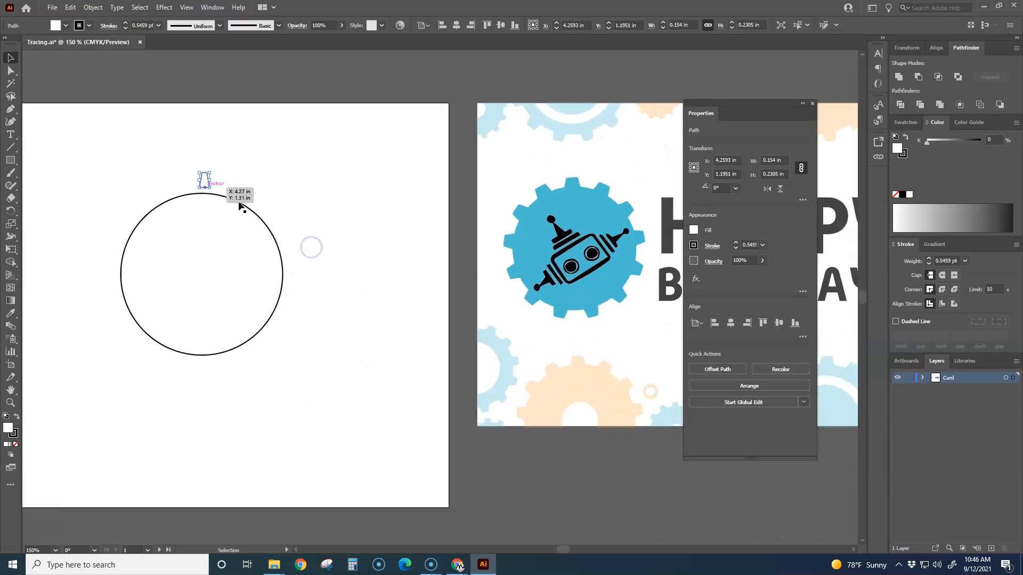
pyautogui.scroll(2, 192, 201)
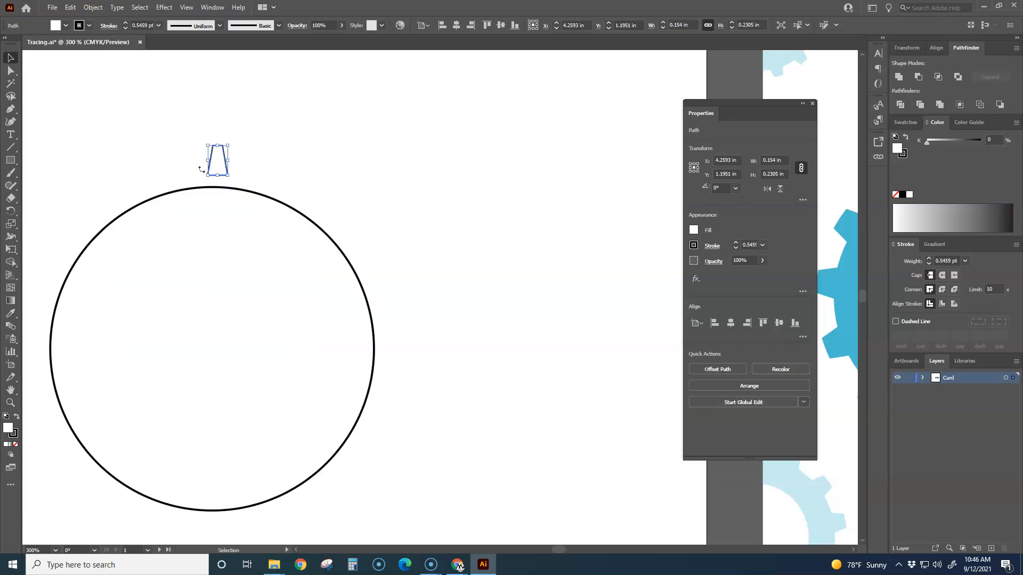
pyautogui.moveTo(207, 160); pyautogui.dragTo(192, 160)
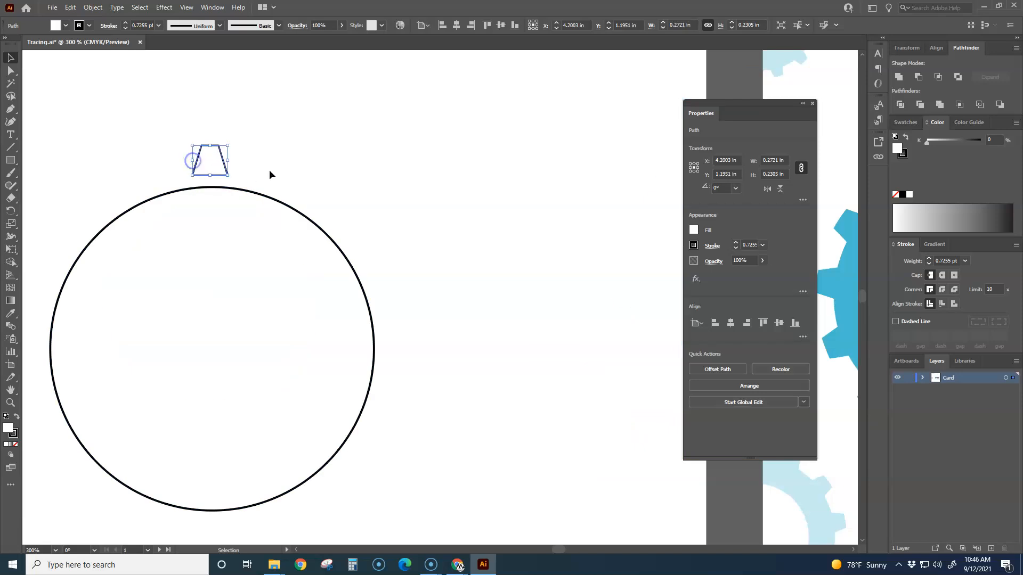
pyautogui.click(270, 168)
# Step: Align the tooth and the circle on their horizontal centres
pyautogui.scroll(-1, 270, 168)
pyautogui.moveTo(408, 265); pyautogui.dragTo(167, 121)
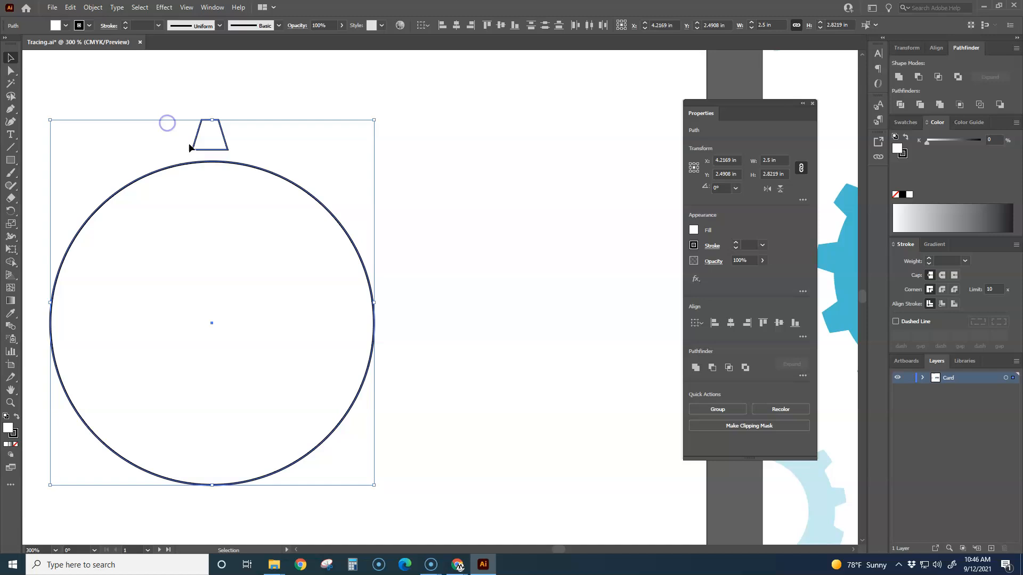
pyautogui.click(456, 27)
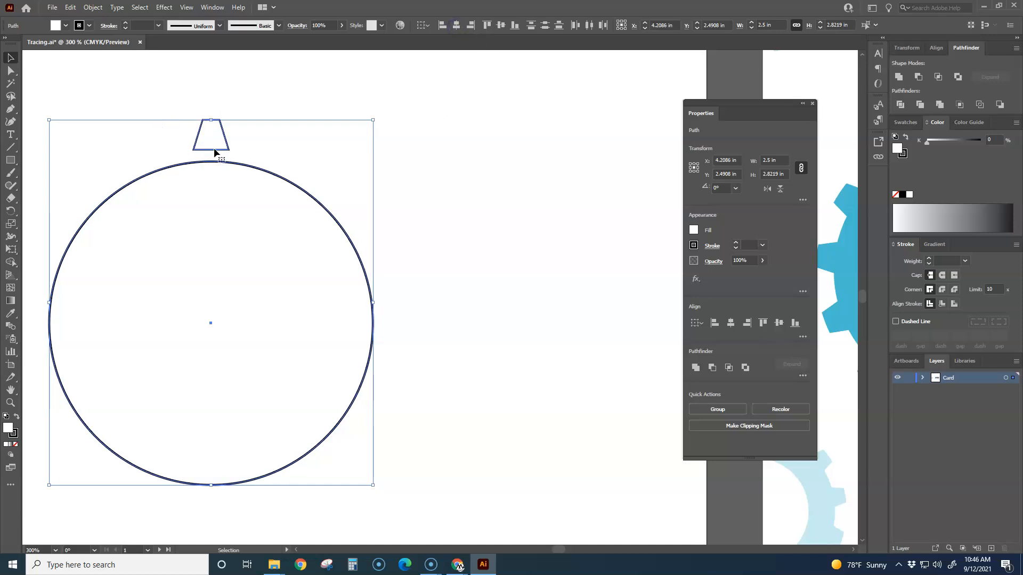
pyautogui.click(425, 335)
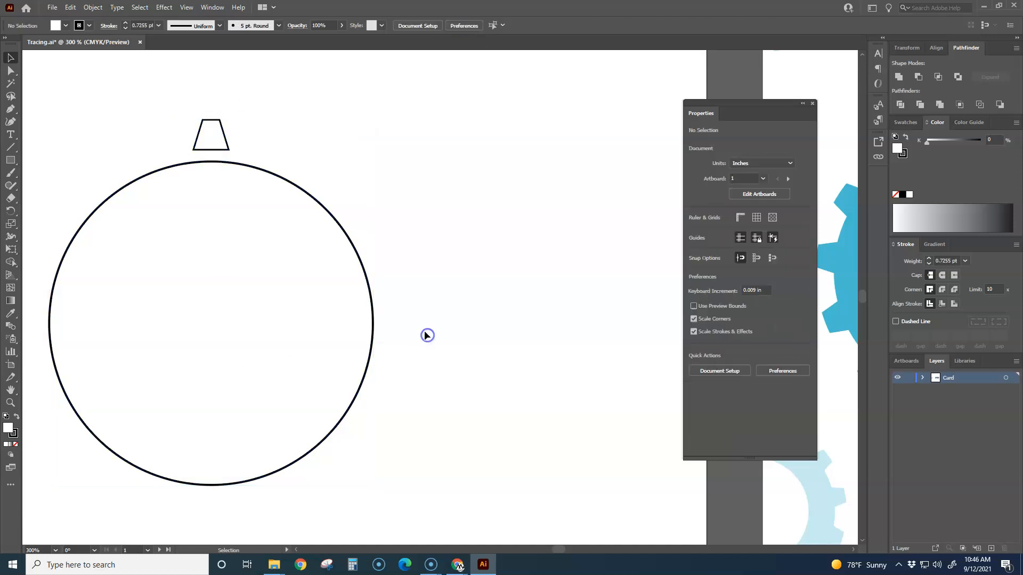
# Step: Nudge the tooth down until its base overlaps the top edge of the circle
pyautogui.click(229, 147)
pyautogui.press('Down')
pyautogui.press('Down')
pyautogui.press('Down')
pyautogui.press('Down')
pyautogui.press('Down')
pyautogui.press('Down')
pyautogui.press('Down')
pyautogui.press('Down')
pyautogui.press('Down')
pyautogui.press('Down')
pyautogui.press('Down')
pyautogui.press('Down')
pyautogui.press('Down')
pyautogui.press('Down')
pyautogui.press('Down')
pyautogui.press('Down')
pyautogui.press('Down')
pyautogui.press('Down')
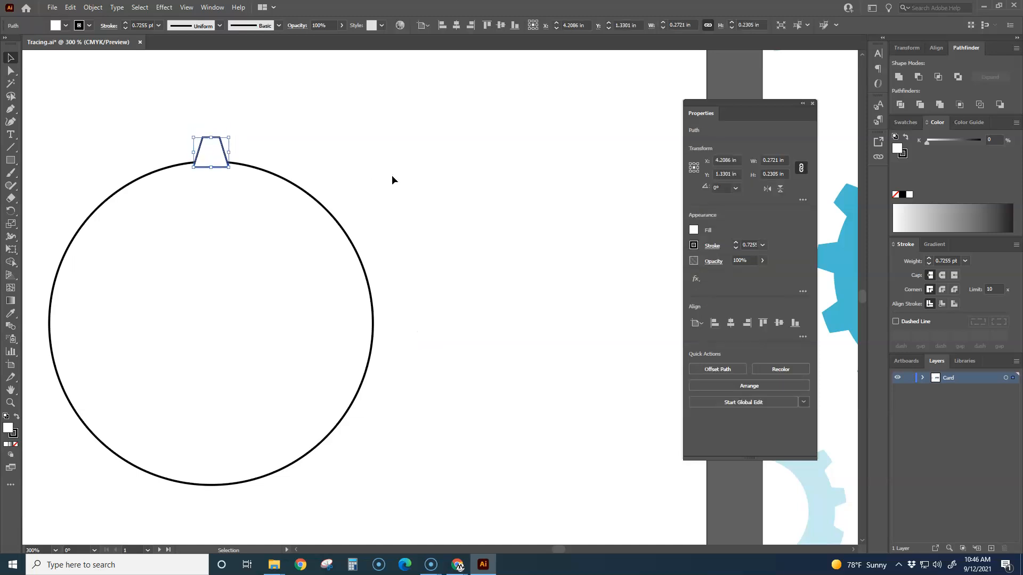
pyautogui.click(391, 175)
# Step: Create a radial repeat from the trapezoid tooth at the circle's upper edge
pyautogui.moveTo(378, 220); pyautogui.dragTo(482, 187)
pyautogui.scroll(-2, 444, 225)
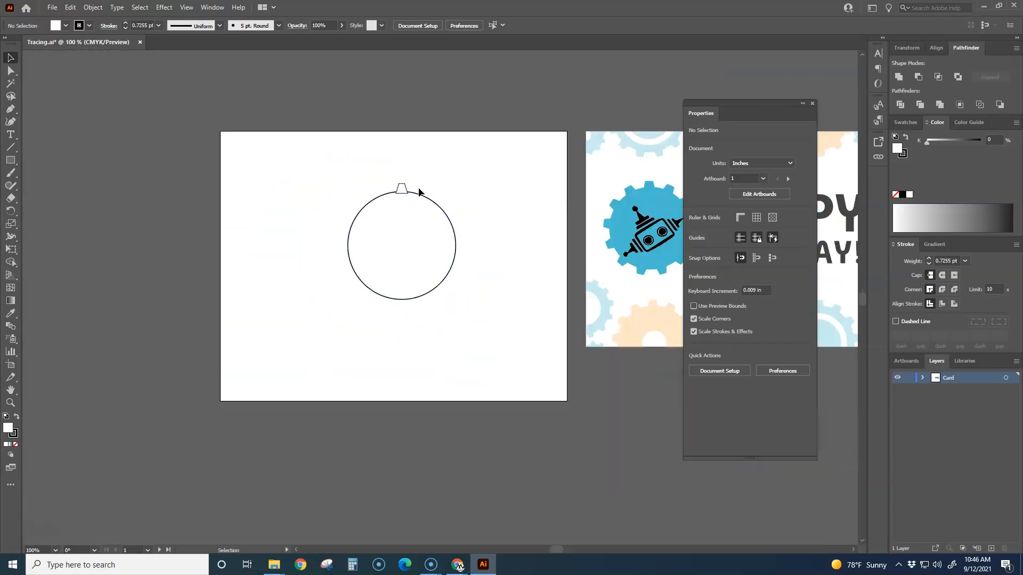
pyautogui.scroll(1, 426, 197)
pyautogui.click(382, 186)
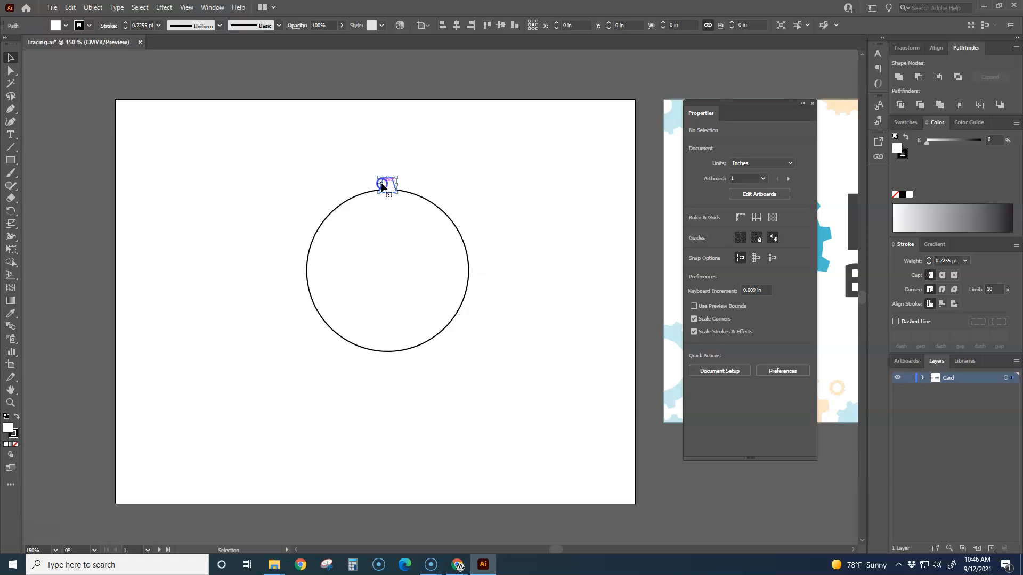
pyautogui.click(94, 8)
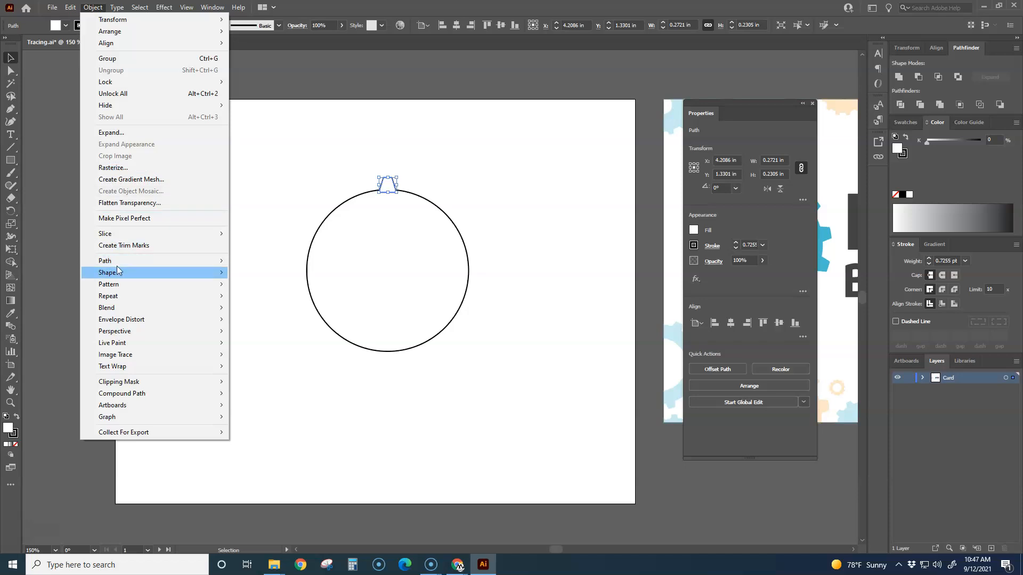
pyautogui.moveTo(117, 287)
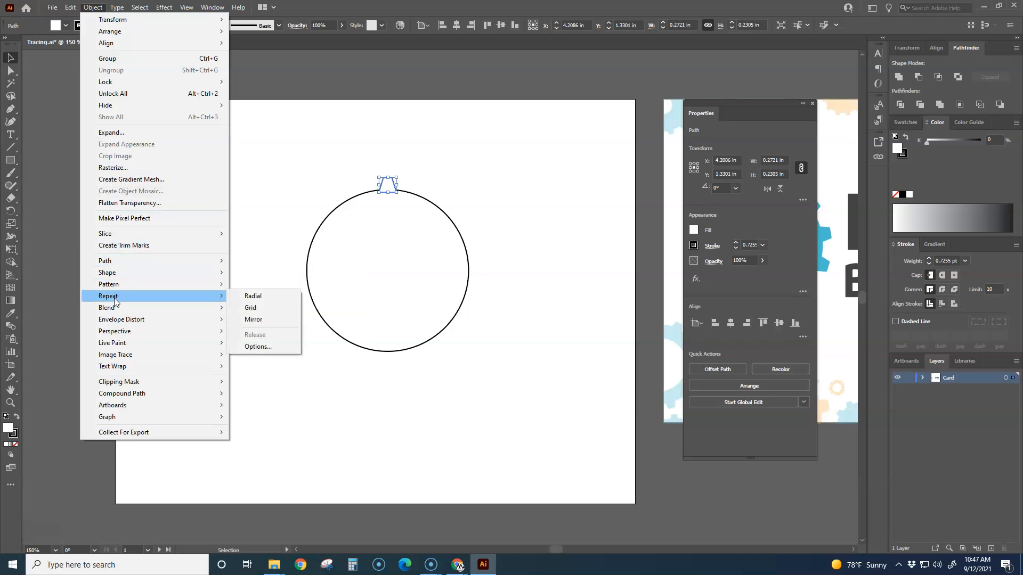
pyautogui.click(253, 296)
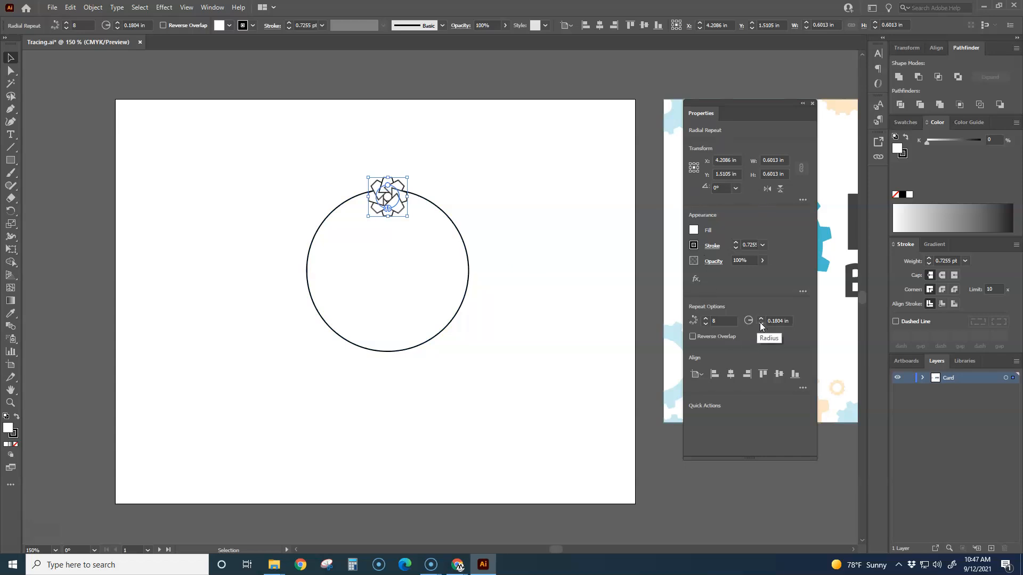
# Step: Set the radius of the tooth's radial repeat to 2.5 in
pyautogui.click(788, 320)
pyautogui.write('2.5')
pyautogui.press('BackSpace')
pyautogui.press('BackSpace')
pyautogui.press('BackSpace')
pyautogui.press('BackSpace')
pyautogui.press('BackSpace')
pyautogui.press('BackSpace')
pyautogui.press('BackSpace')
pyautogui.press('BackSpace')
pyautogui.press('BackSpace')
pyautogui.write('2')
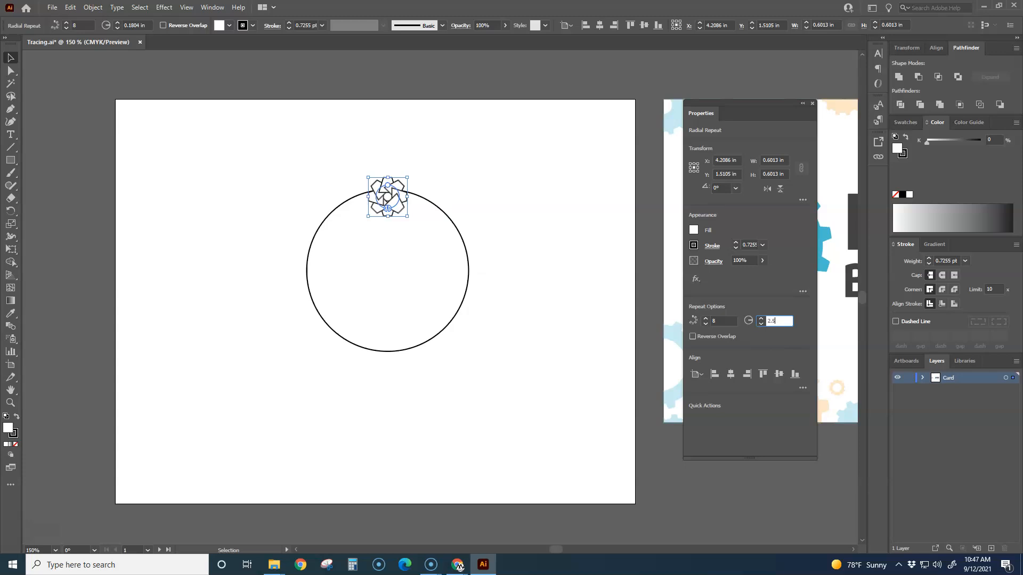
pyautogui.press('Return')
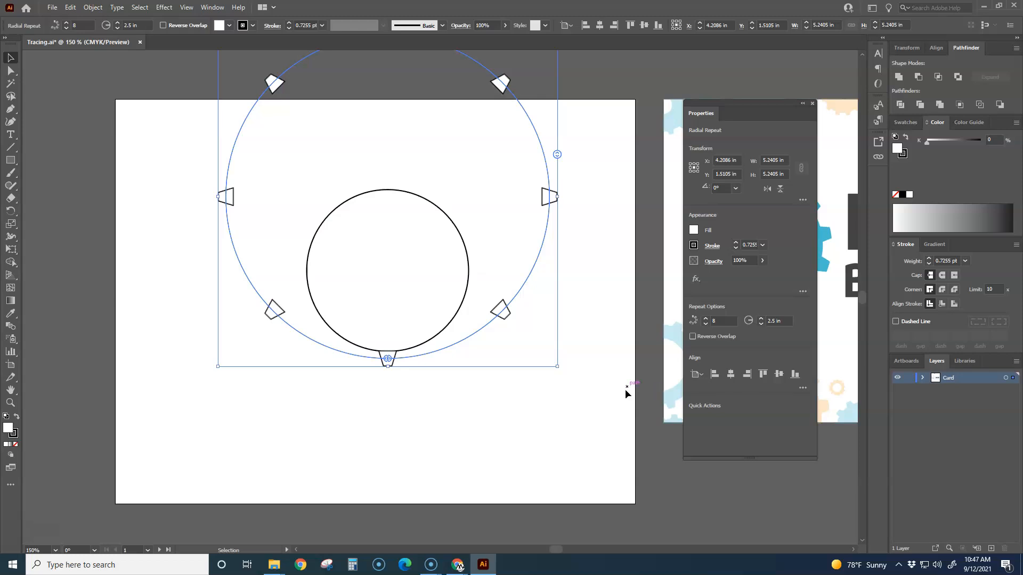
# Step: Set the radial repeat's radius to 1.25 in to match the circle
pyautogui.click(785, 318)
pyautogui.press('BackSpace')
pyautogui.press('BackSpace')
pyautogui.press('BackSpace')
pyautogui.press('Return')
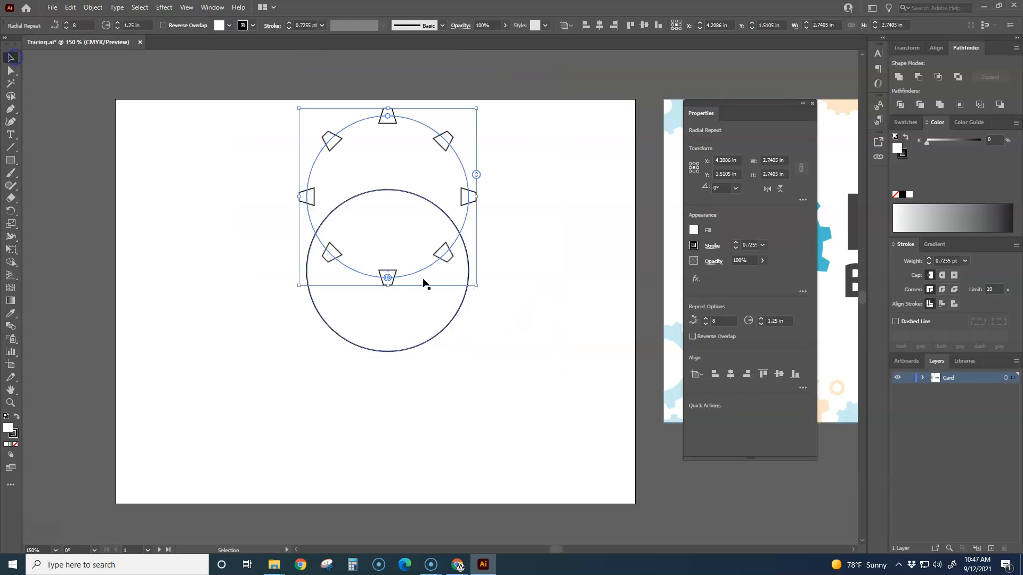
# Step: Align the ring of teeth and the circle on their vertical centres
pyautogui.moveTo(501, 323); pyautogui.dragTo(392, 219)
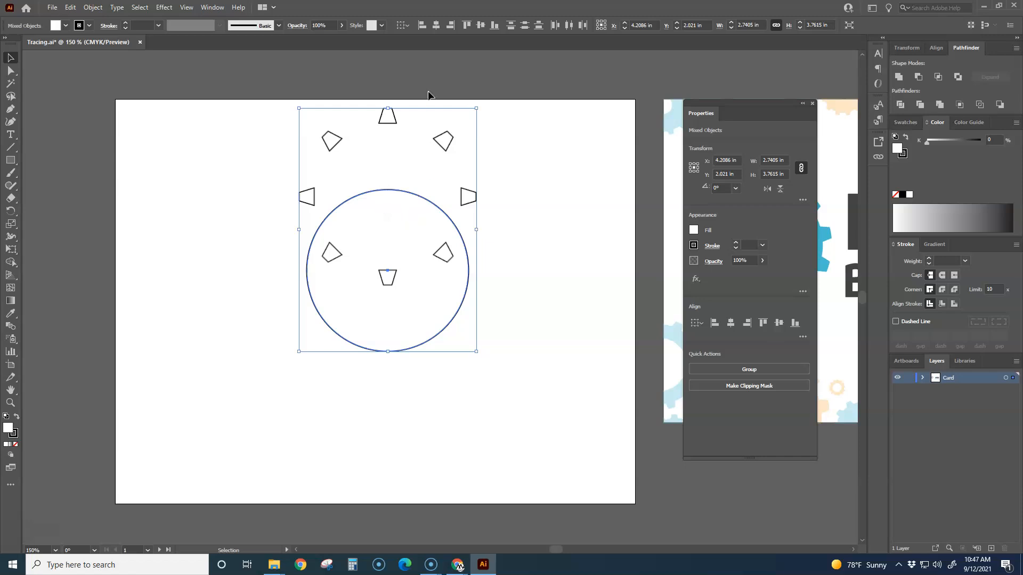
pyautogui.click(481, 26)
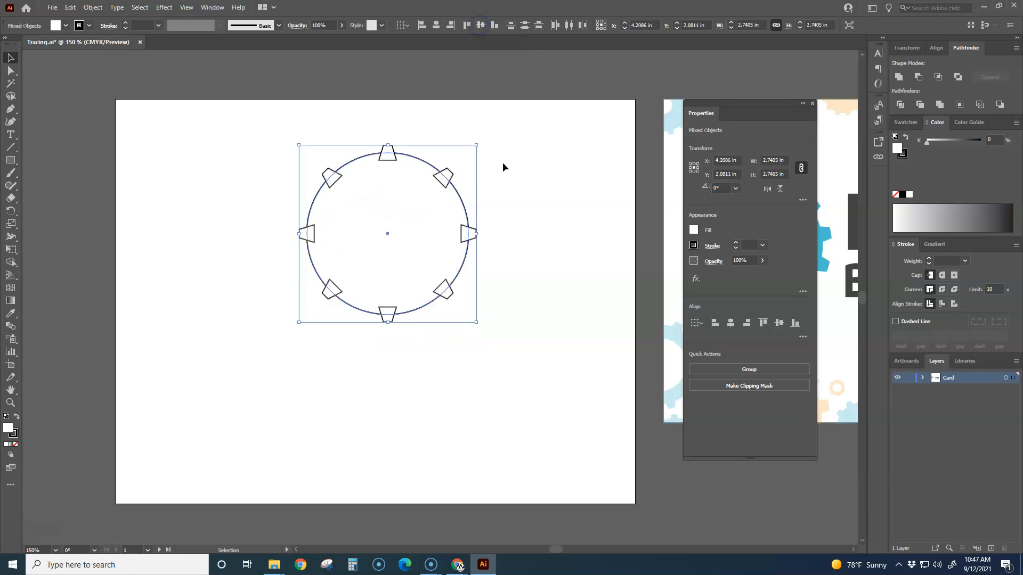
pyautogui.click(515, 233)
# Step: Set the number of instances in the tooth repeat to 18
pyautogui.click(474, 237)
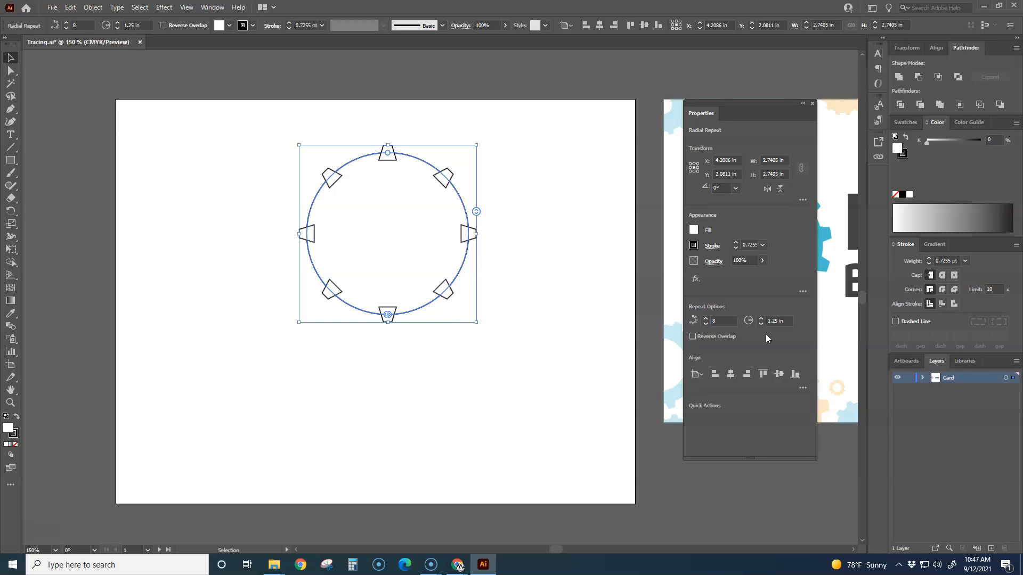
pyautogui.click(705, 321)
pyautogui.click(706, 320)
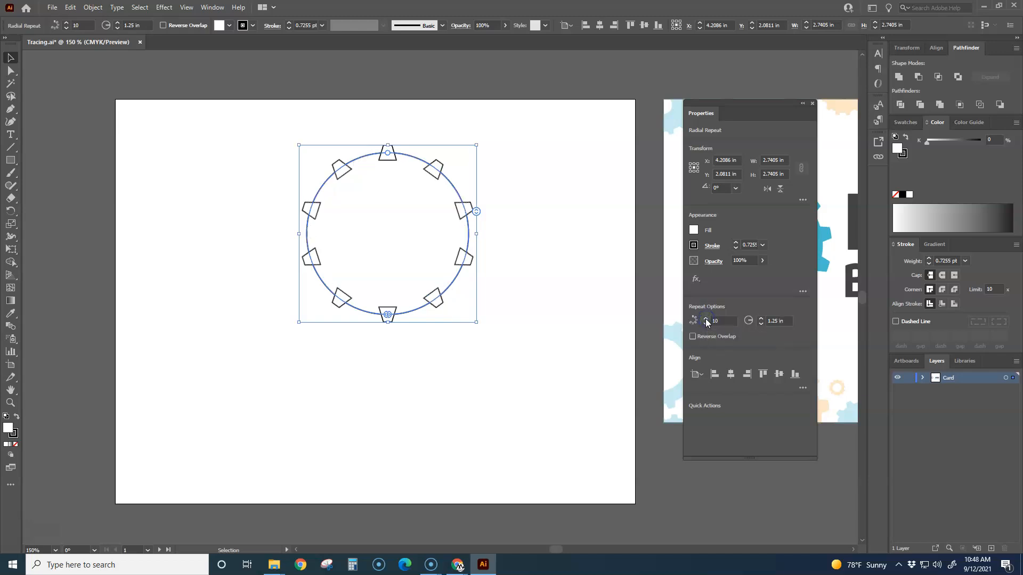
pyautogui.click(705, 320)
pyautogui.click(706, 320)
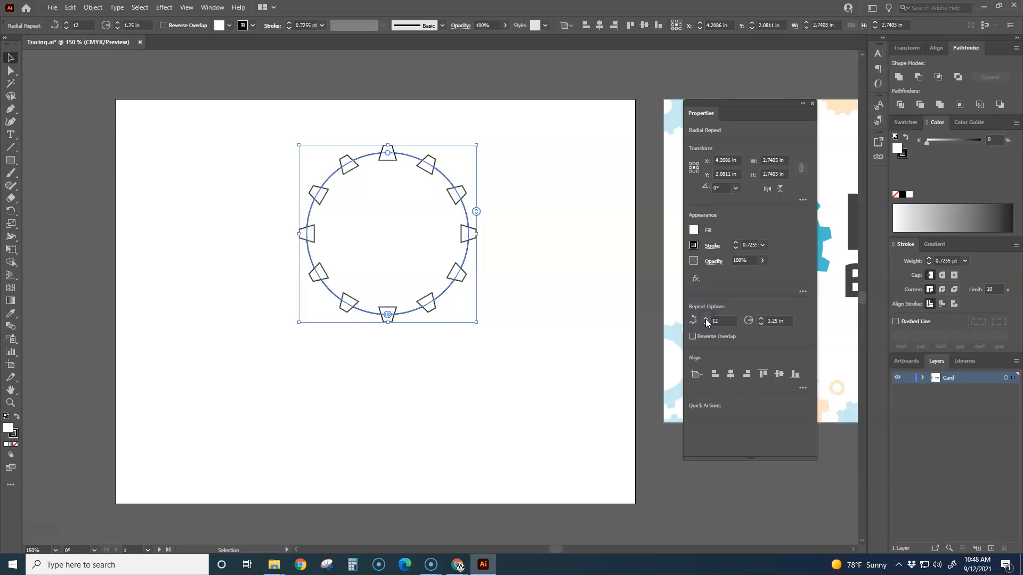
pyautogui.click(706, 320)
pyautogui.click(706, 320)
pyautogui.click(705, 320)
pyautogui.click(705, 320)
pyautogui.click(705, 320)
pyautogui.click(706, 320)
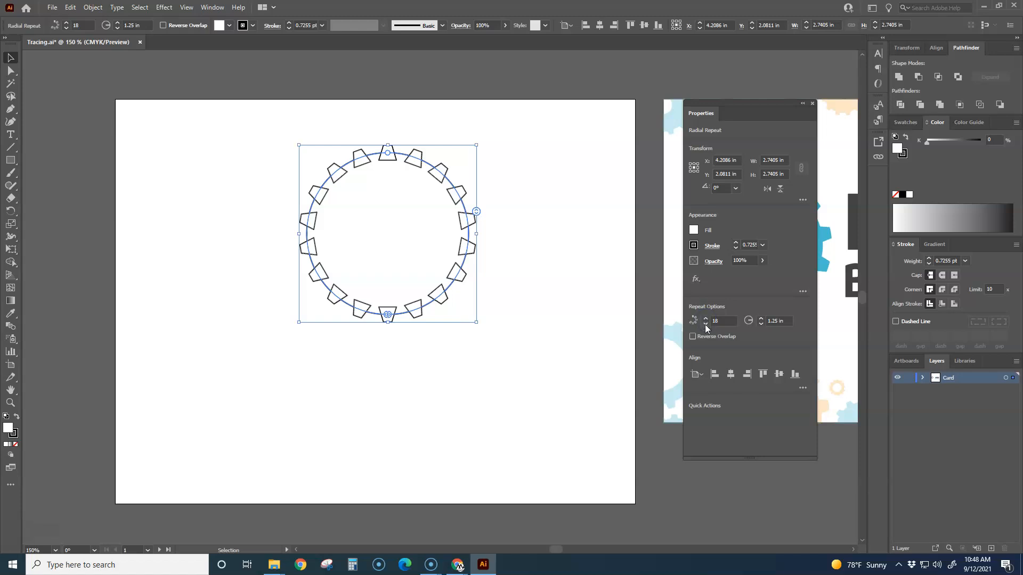
pyautogui.click(706, 320)
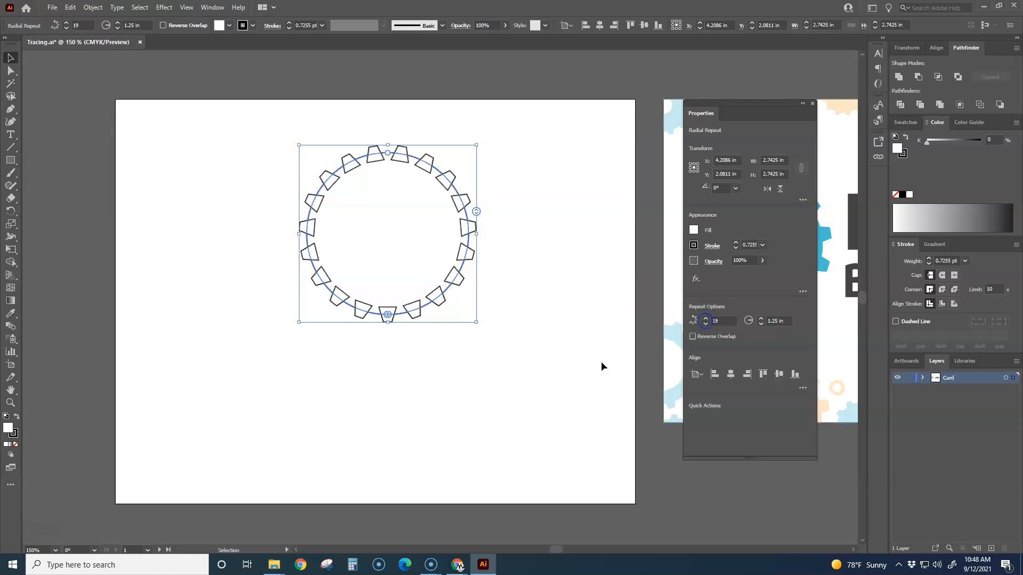
pyautogui.click(706, 323)
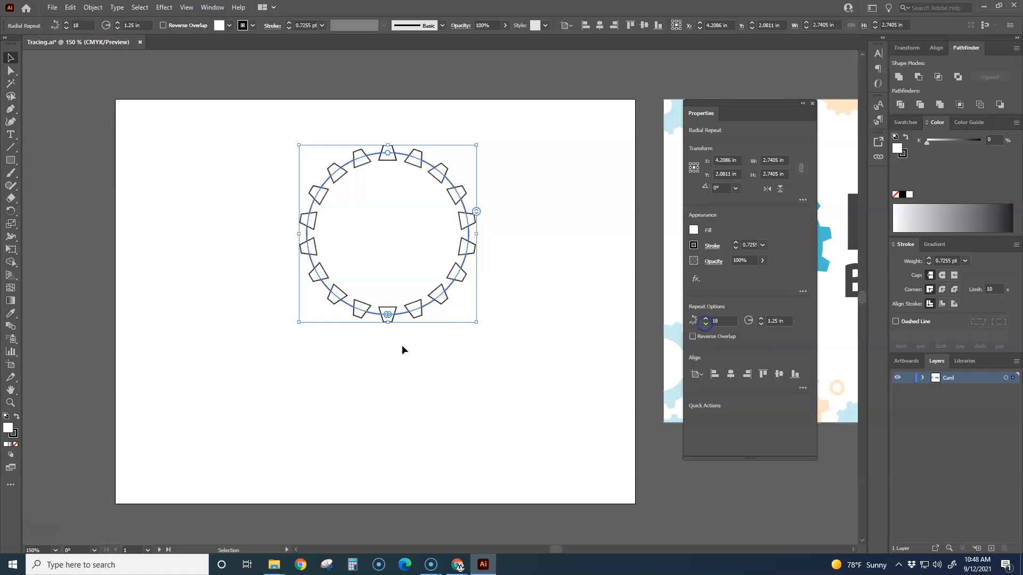
pyautogui.click(516, 321)
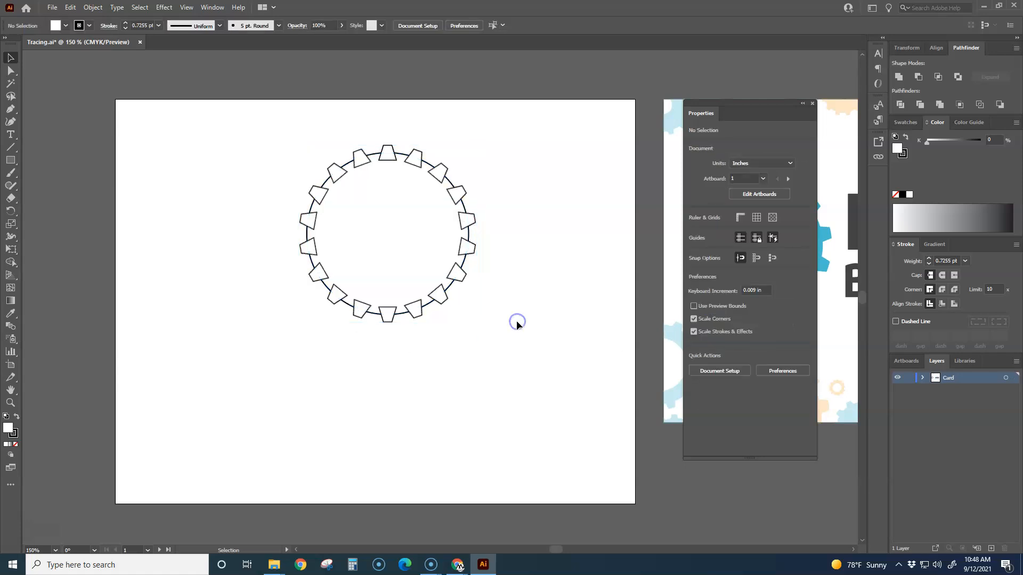
# Step: Try to unite the circle and the unexpanded radial repeat of teeth into a single shape
pyautogui.scroll(-2, 516, 321)
pyautogui.moveTo(522, 314); pyautogui.dragTo(277, 198)
pyautogui.scroll(1, 425, 309)
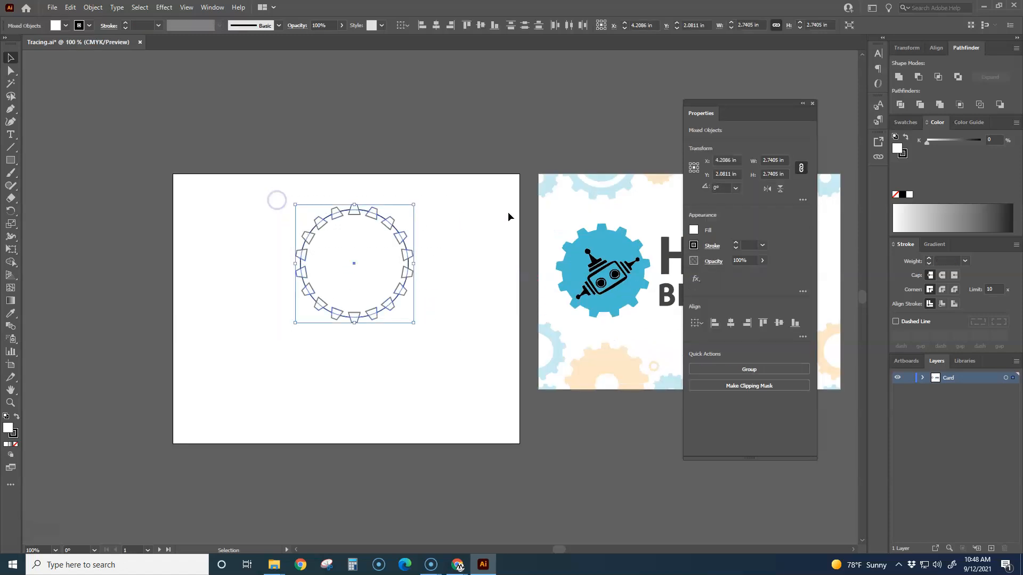
pyautogui.click(899, 78)
pyautogui.click(474, 305)
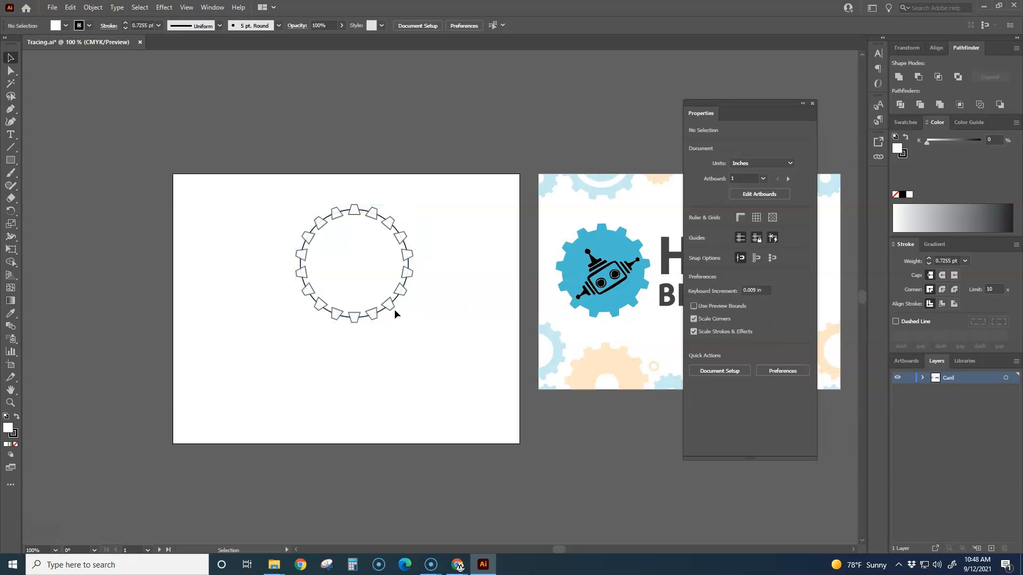
# Step: Adjust the radial repeat around the circle to 22 tooth instances
pyautogui.click(360, 220)
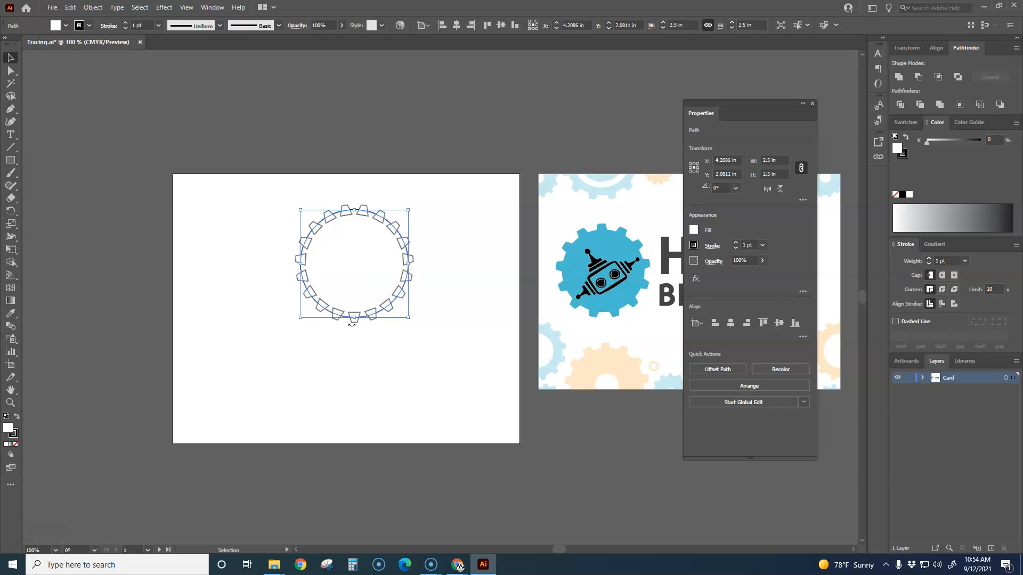
pyautogui.hotkey('ctrl', '=')
pyautogui.hotkey('ctrl', '=')
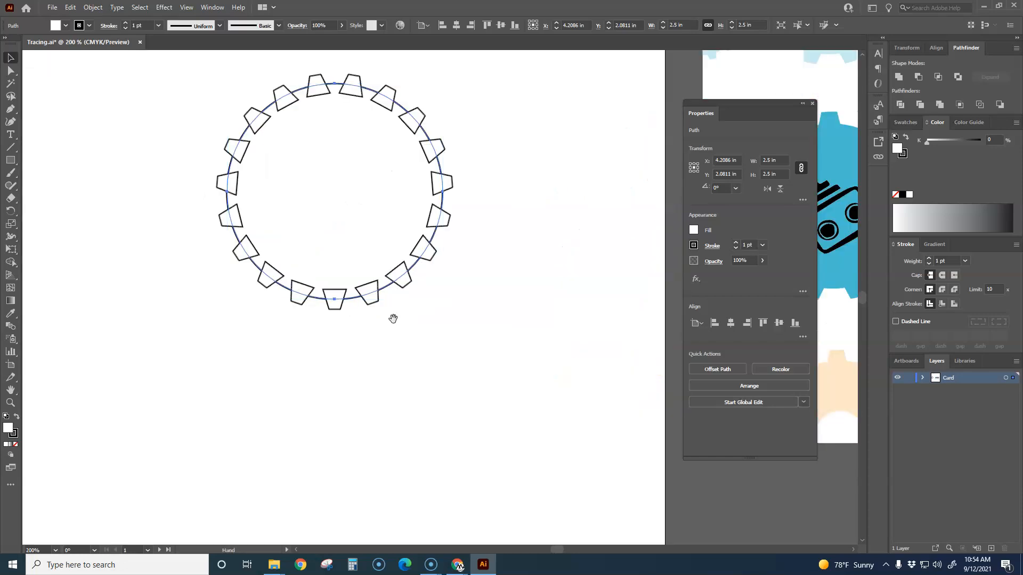
pyautogui.click(448, 204)
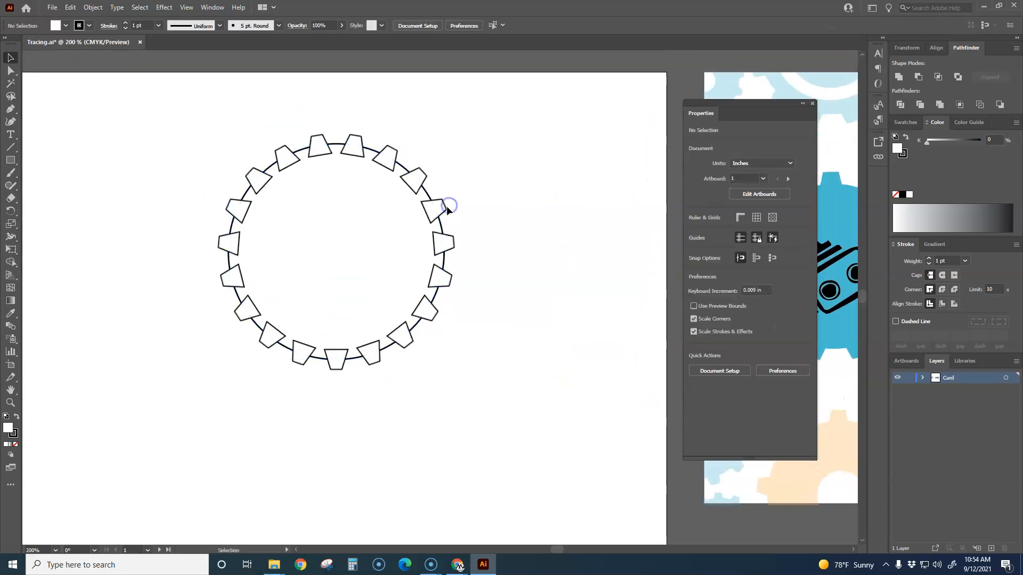
pyautogui.click(446, 208)
pyautogui.moveTo(452, 218); pyautogui.dragTo(455, 195)
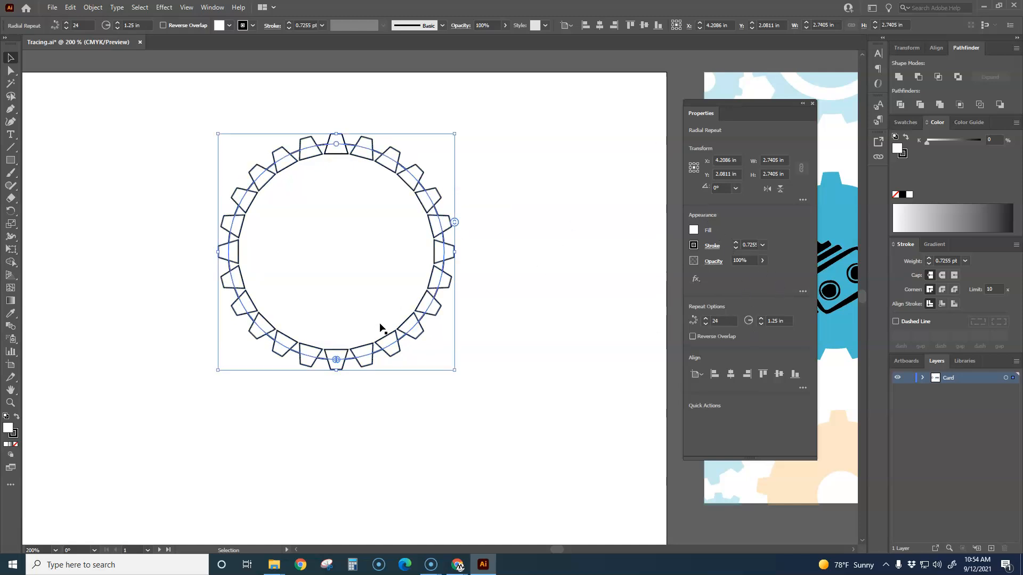
pyautogui.moveTo(455, 221); pyautogui.dragTo(451, 237)
pyautogui.click(493, 267)
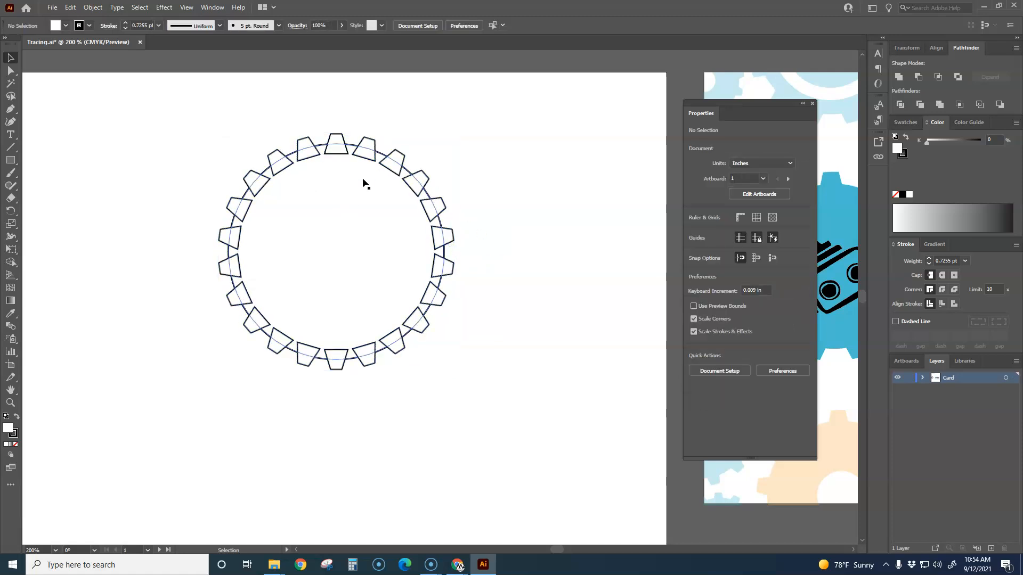
# Step: Place a copy of the 22-tooth radial repeat below and to the left of the original on the blank artboard
pyautogui.click(365, 160)
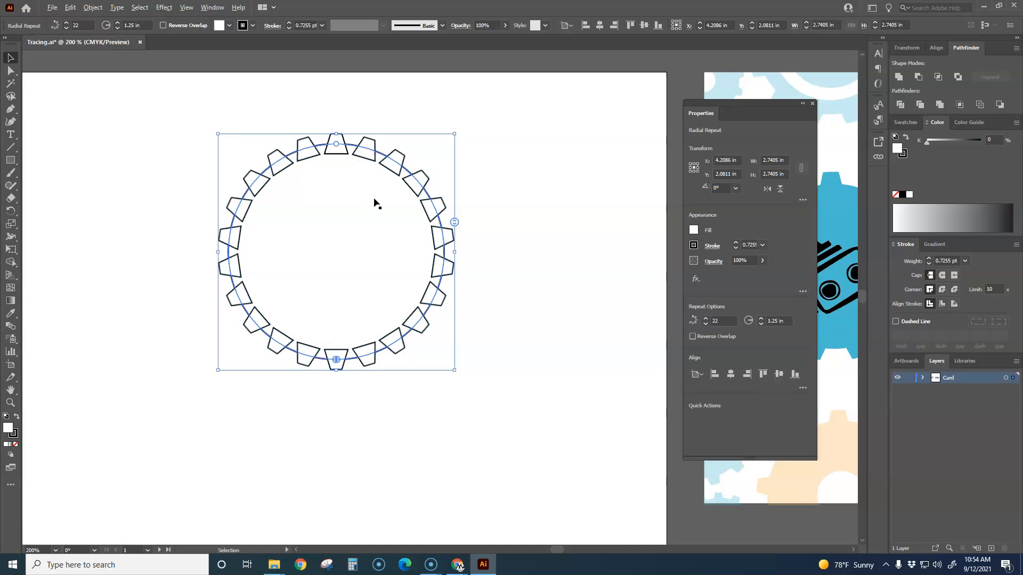
pyautogui.scroll(-2, 375, 201)
pyautogui.moveTo(367, 184); pyautogui.dragTo(262, 286)
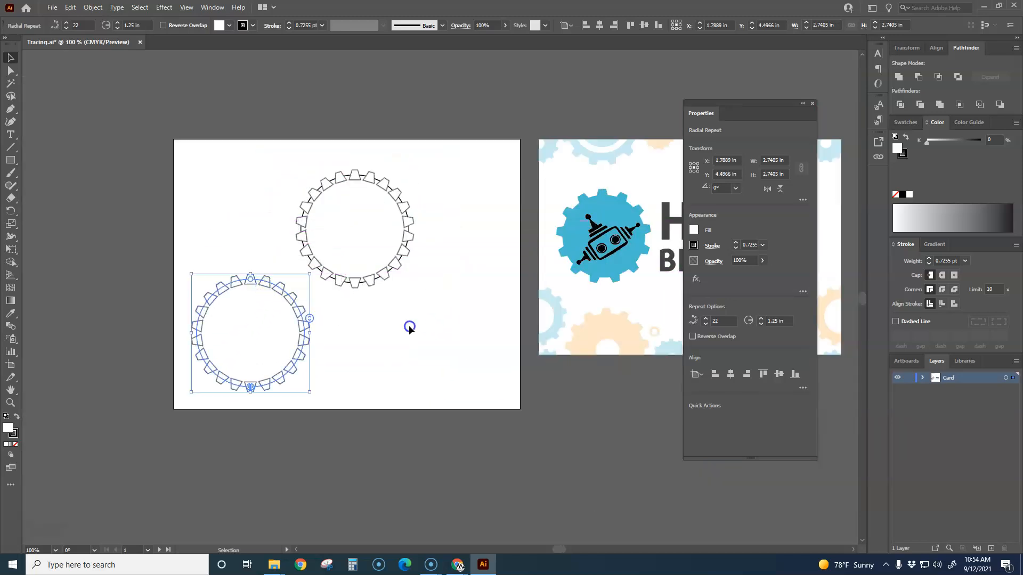
pyautogui.click(408, 325)
pyautogui.scroll(2, 347, 265)
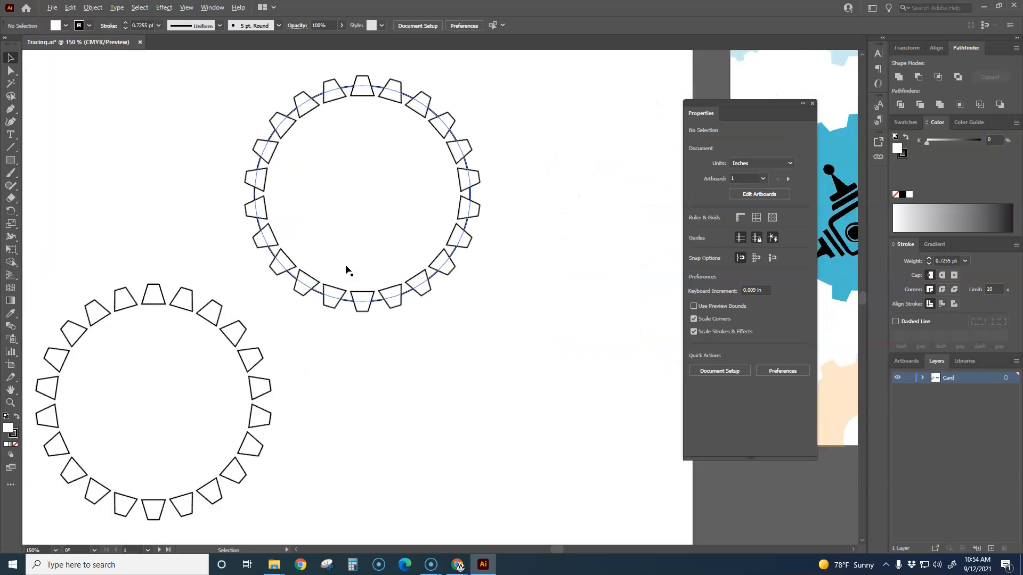
# Step: Expand the original radial repeat of teeth around the circle into editable paths
pyautogui.click(429, 287)
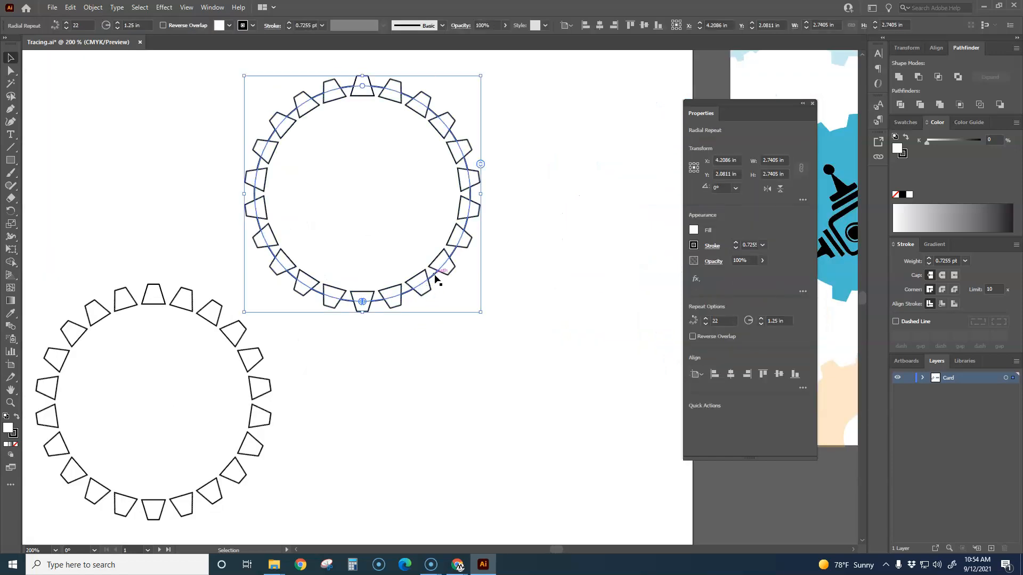
pyautogui.click(503, 318)
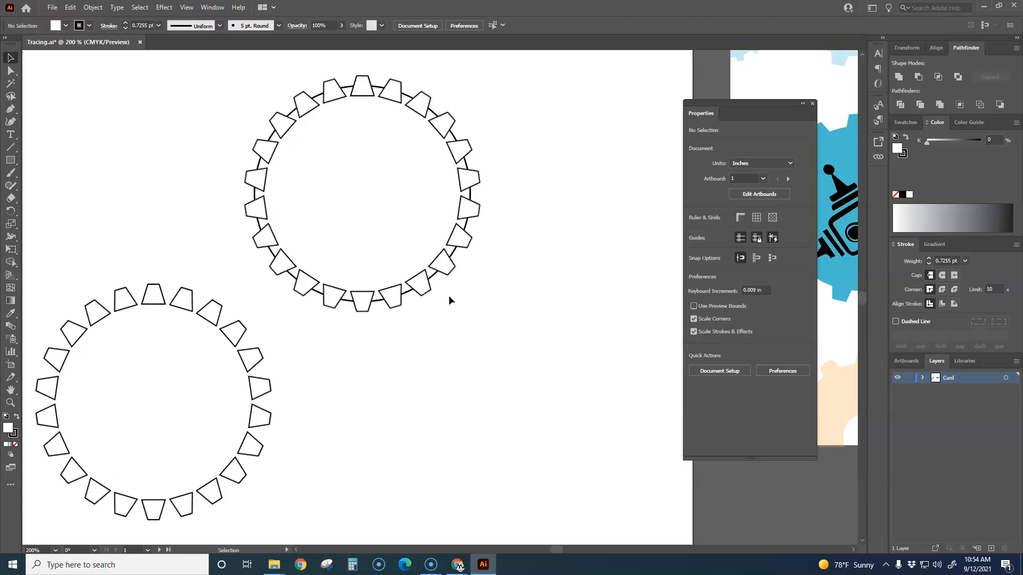
pyautogui.click(423, 294)
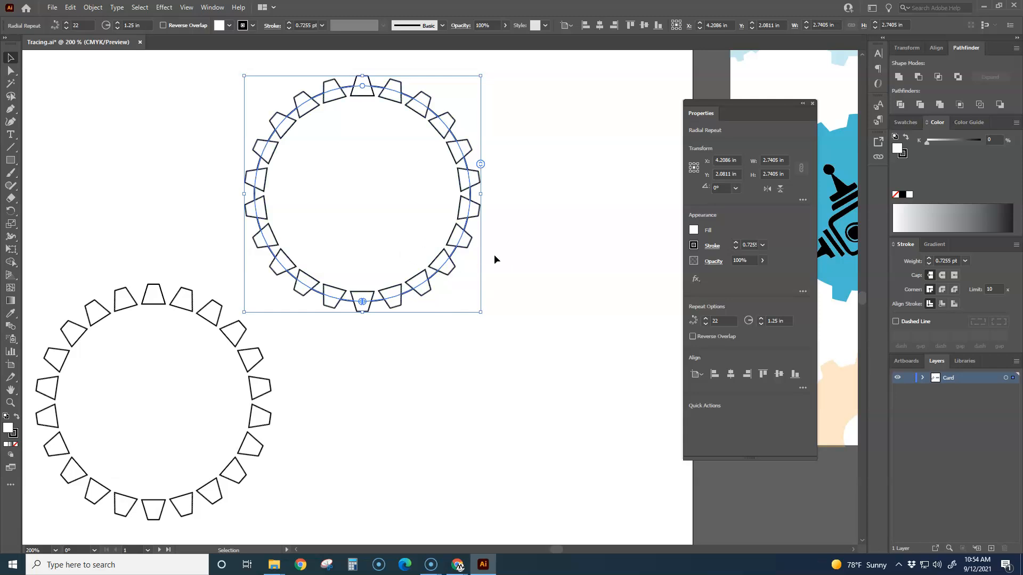
pyautogui.click(93, 6)
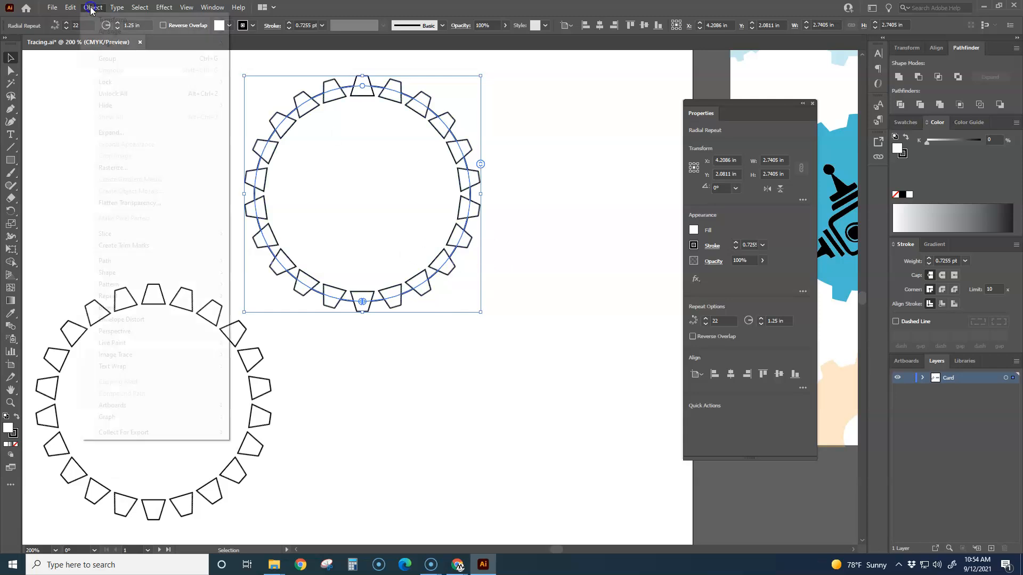
pyautogui.click(113, 134)
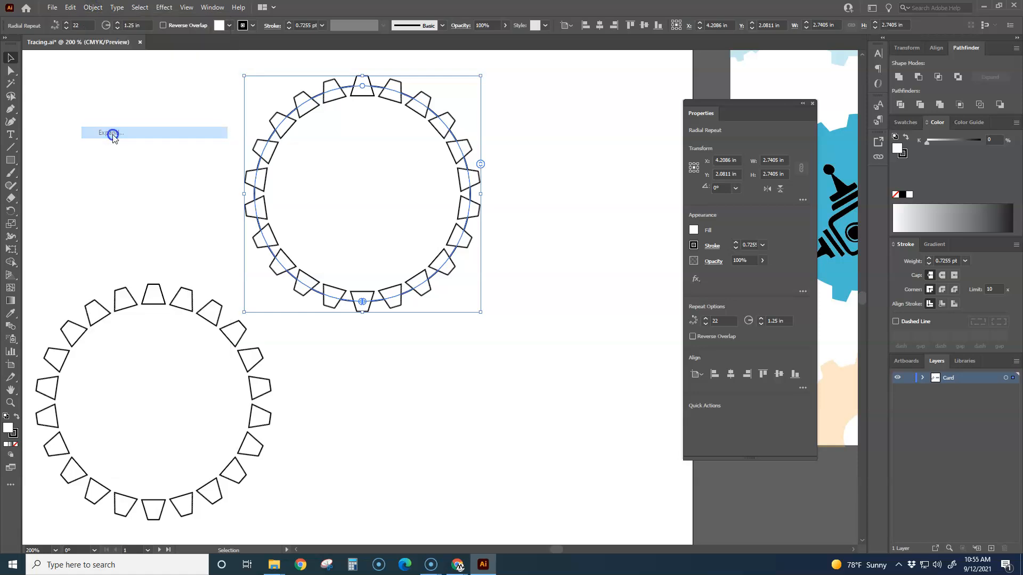
pyautogui.click(491, 342)
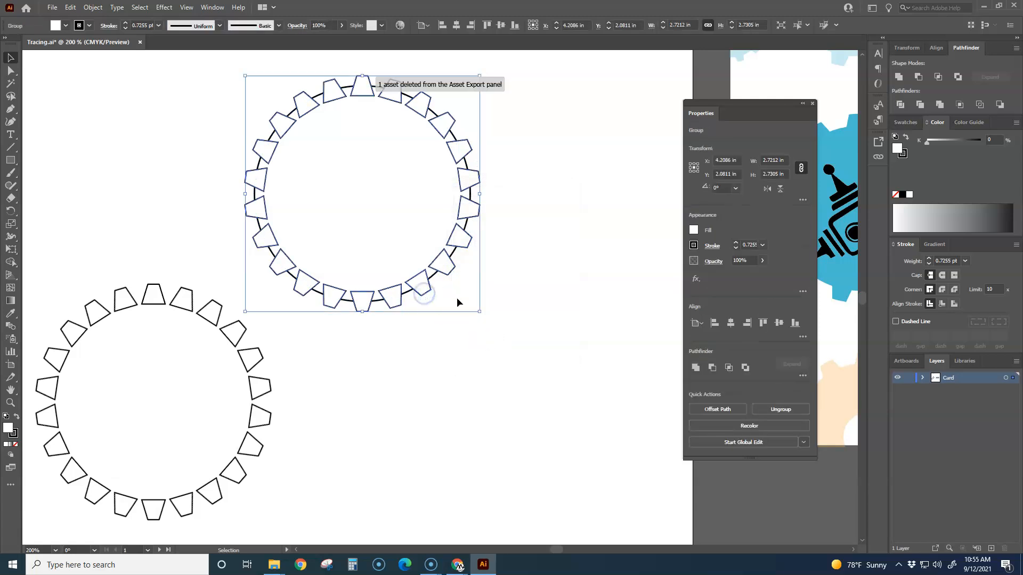
# Step: Unite the expanded teeth and the circle into a single gear shape
pyautogui.click(453, 334)
pyautogui.moveTo(511, 337); pyautogui.dragTo(321, 138)
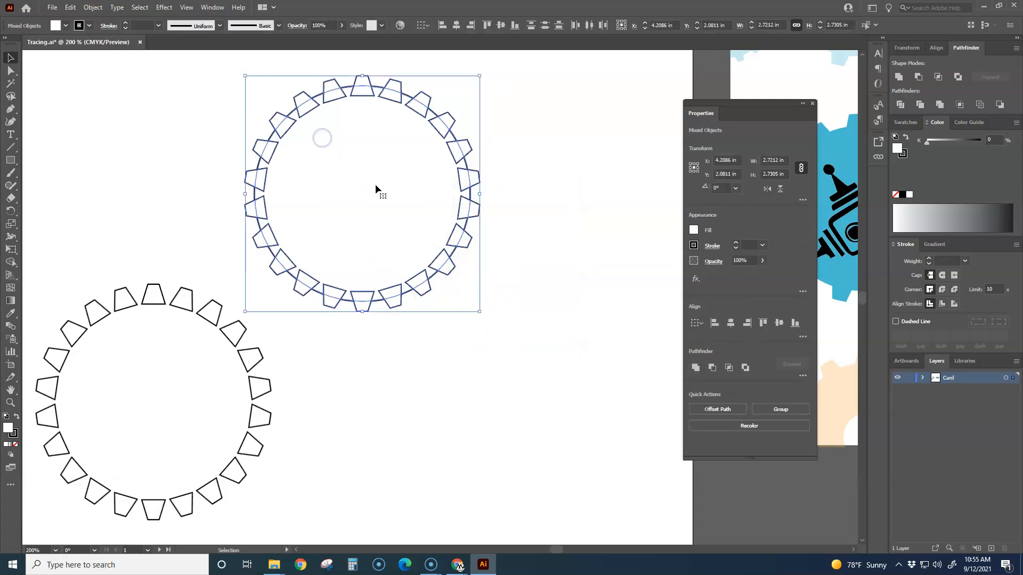
pyautogui.click(898, 76)
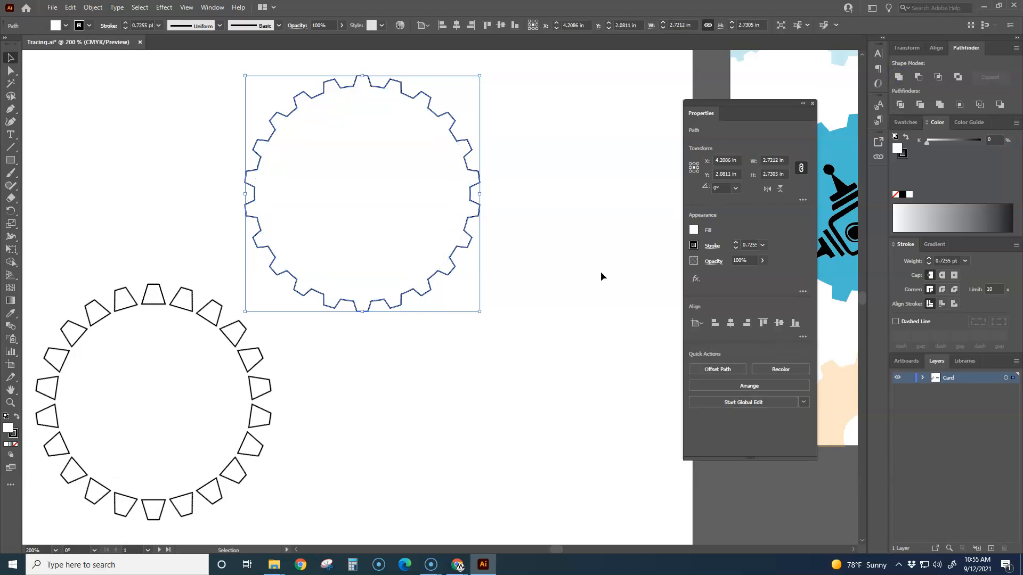
# Step: Deselect the united gear and close the floating Properties panel to clear the view of both artboards
pyautogui.click(578, 278)
pyautogui.scroll(-1, 511, 303)
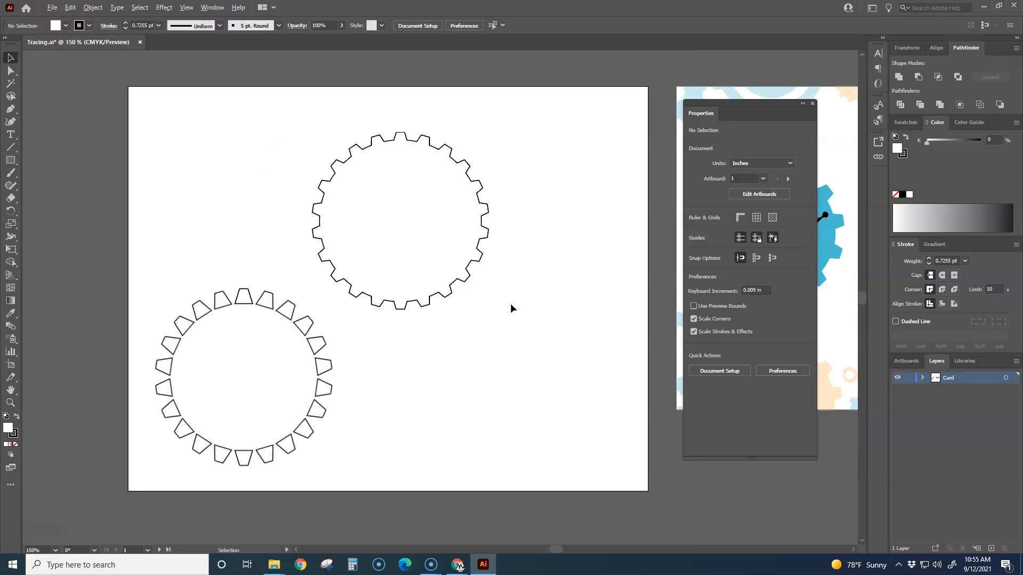
pyautogui.scroll(-1, 543, 268)
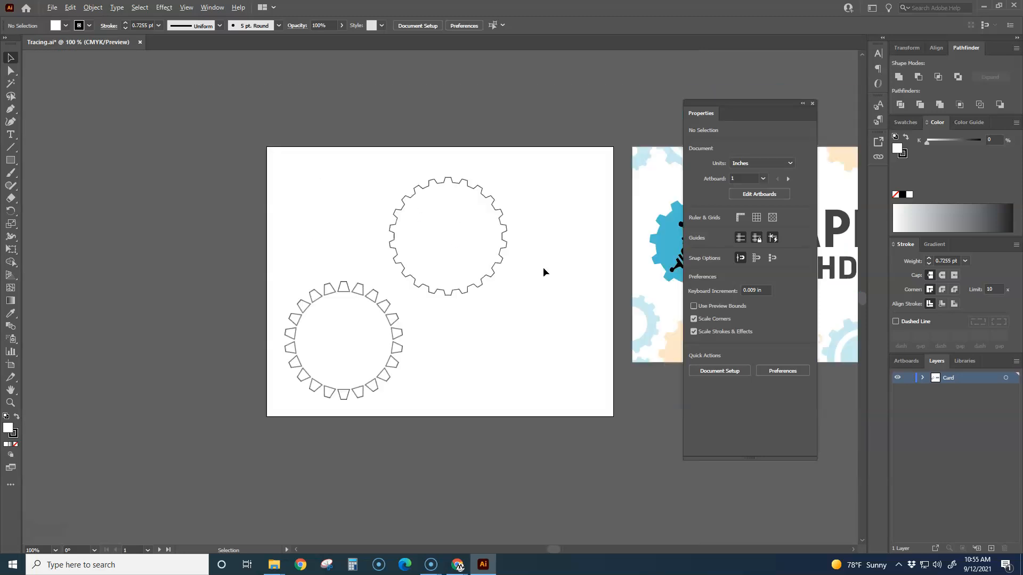
pyautogui.click(812, 103)
pyautogui.moveTo(601, 298); pyautogui.dragTo(435, 263)
# Step: Fill the united gear shape on the blank artboard with the blue colour #6070E2
pyautogui.click(319, 241)
pyautogui.click(362, 261)
pyautogui.click(313, 247)
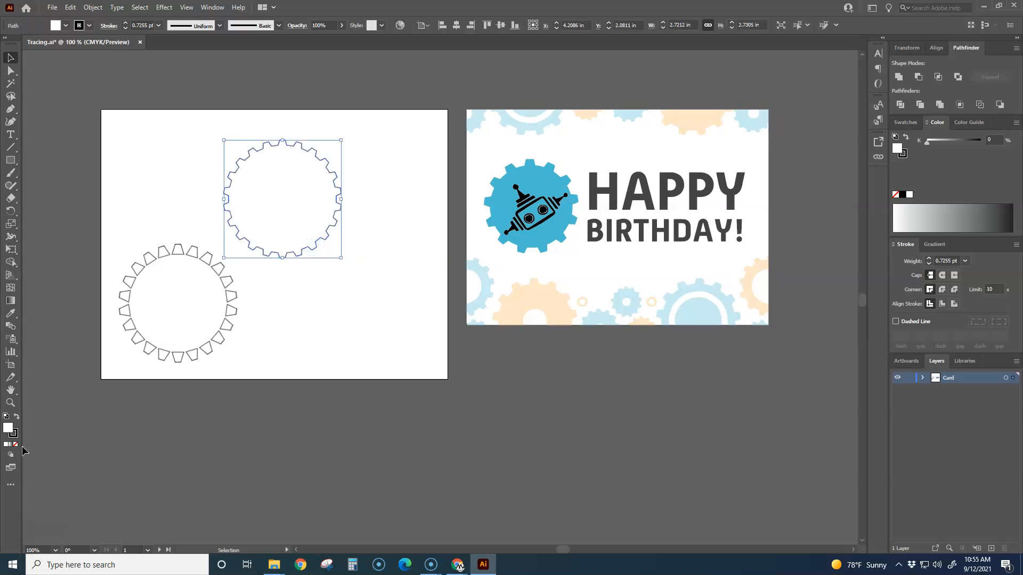
pyautogui.doubleClick(7, 429)
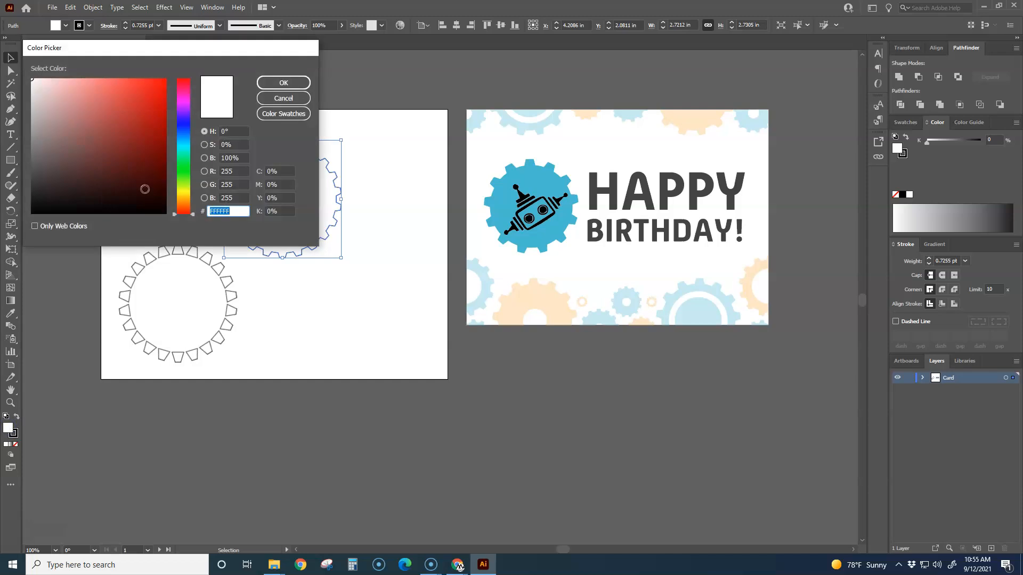
pyautogui.click(183, 127)
pyautogui.click(109, 93)
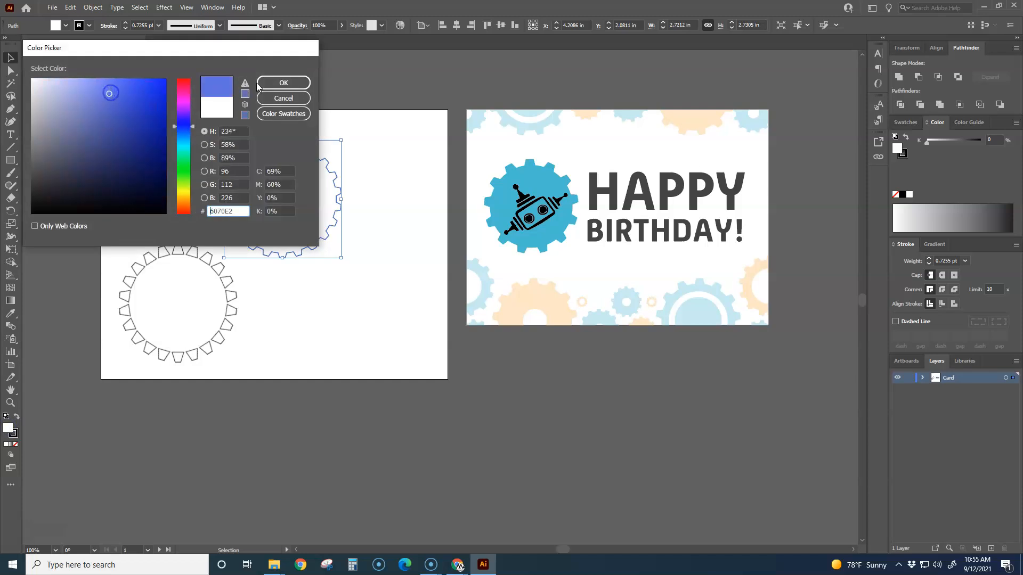
pyautogui.click(283, 83)
# Step: Move the filled gear slightly right and down on its artboard, to about X 4.93 in, Y 2.33 in
pyautogui.moveTo(321, 240); pyautogui.dragTo(349, 251)
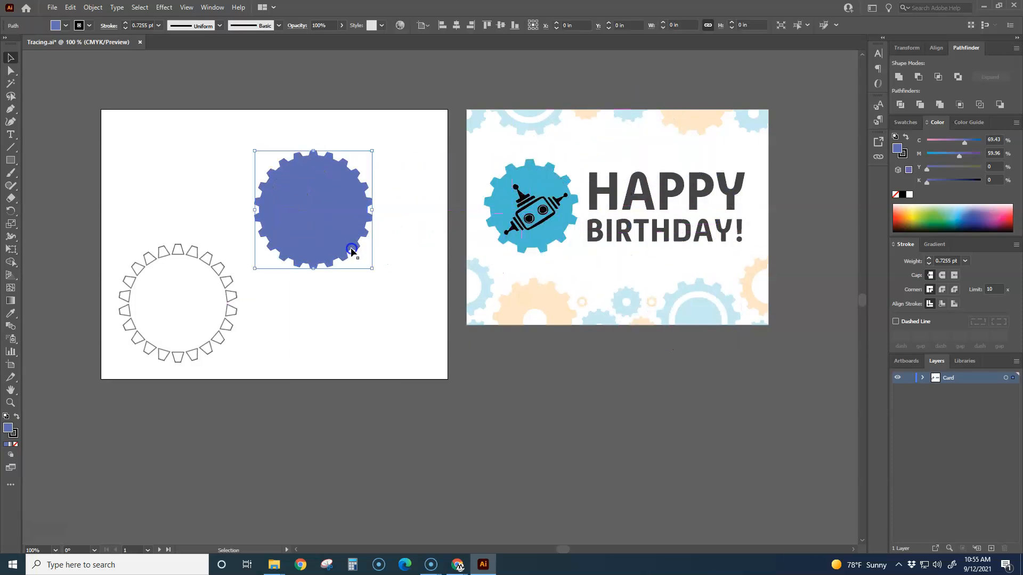
pyautogui.scroll(1, 355, 277)
pyautogui.scroll(-1, 382, 328)
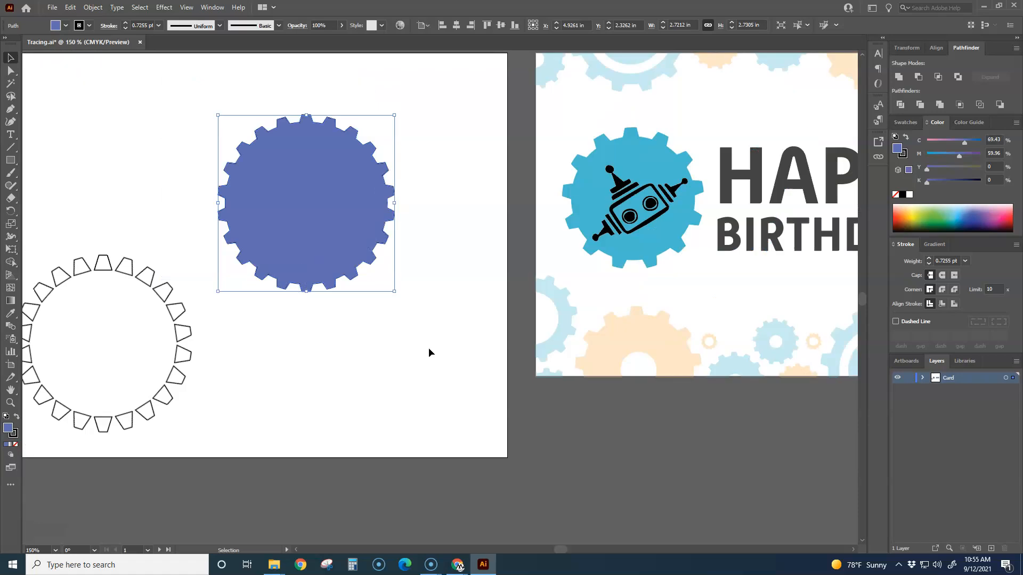
pyautogui.scroll(-1, 406, 354)
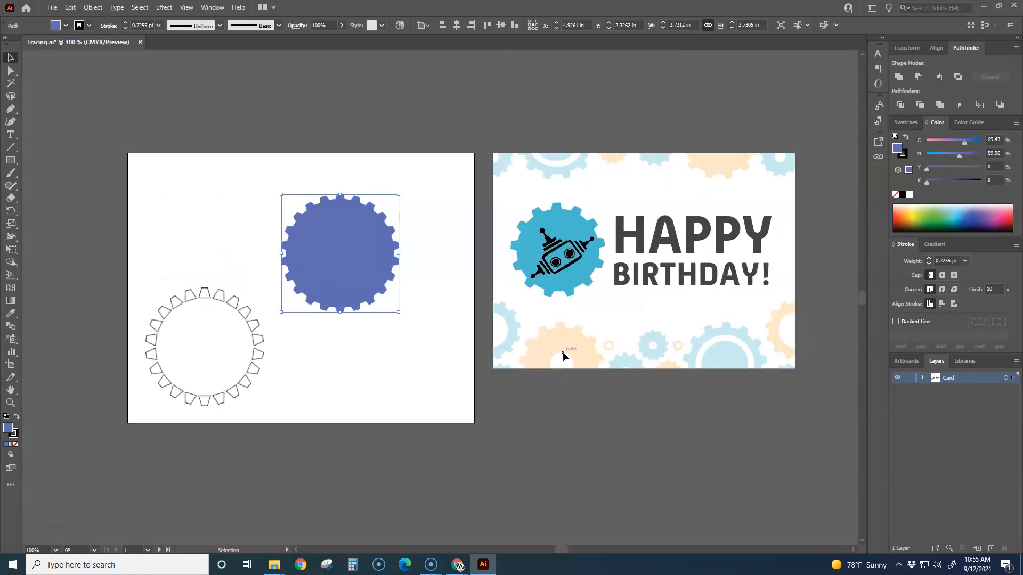